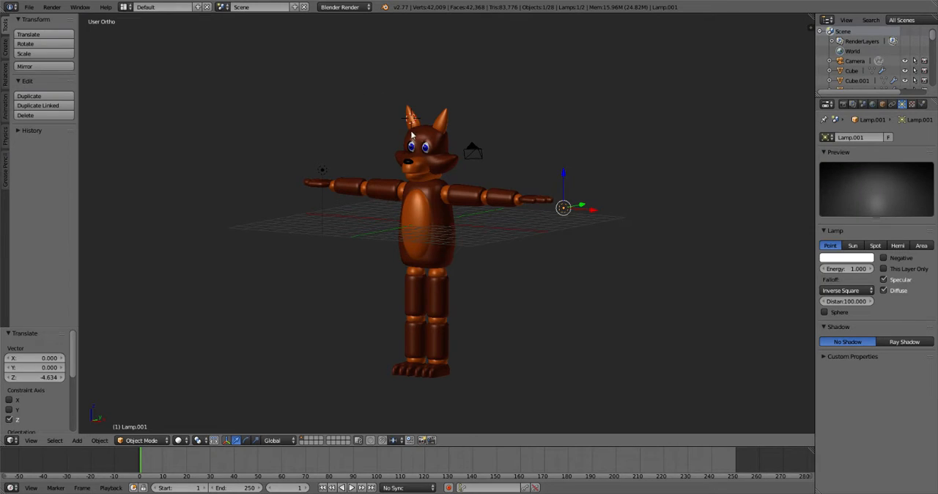
# - Inspect the shoulder joints, upper arms, elbow and hands to check which parts are separate objects and which are mirrored pairs
pyautogui.scroll(-2, 429, 131)
pyautogui.moveTo(431, 130); pyautogui.dragTo(427, 157, button='middle')
pyautogui.scroll(4, 458, 217)
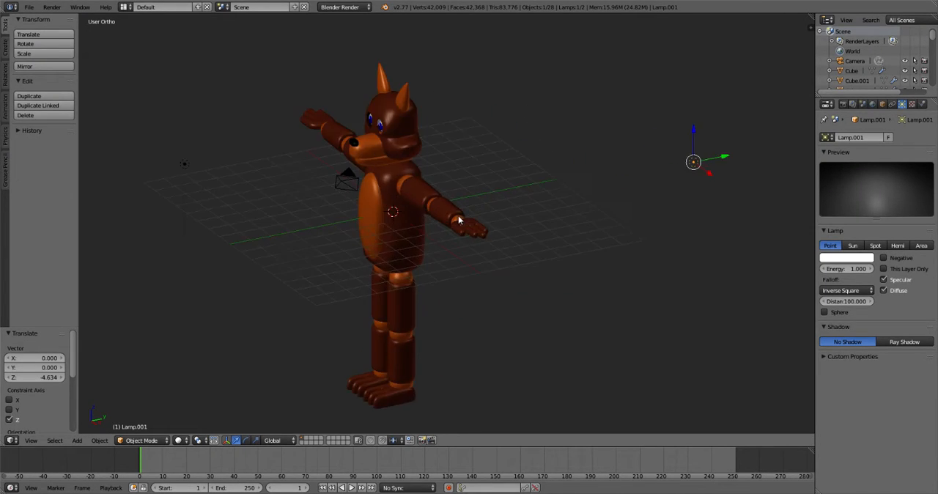
pyautogui.scroll(-4, 460, 220)
pyautogui.scroll(4, 461, 219)
pyautogui.scroll(2, 461, 220)
pyautogui.moveTo(461, 220); pyautogui.dragTo(505, 203, button='middle')
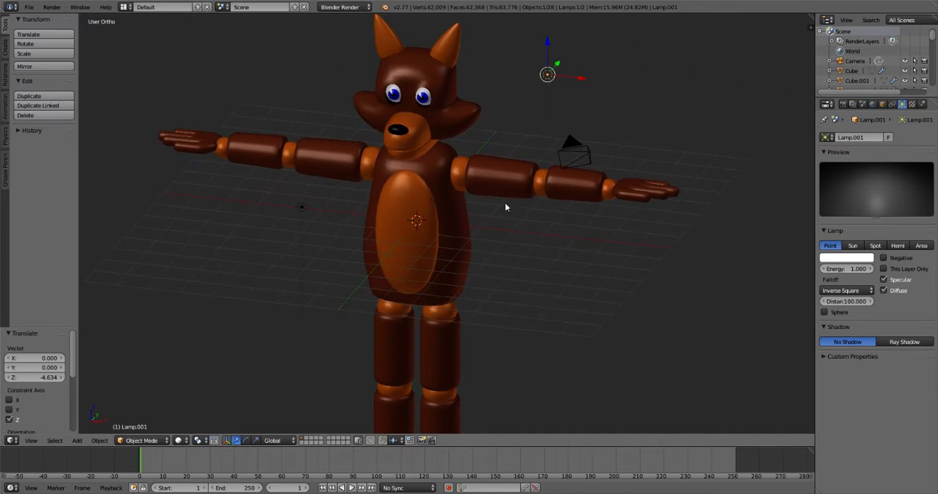
pyautogui.rightClick(369, 160)
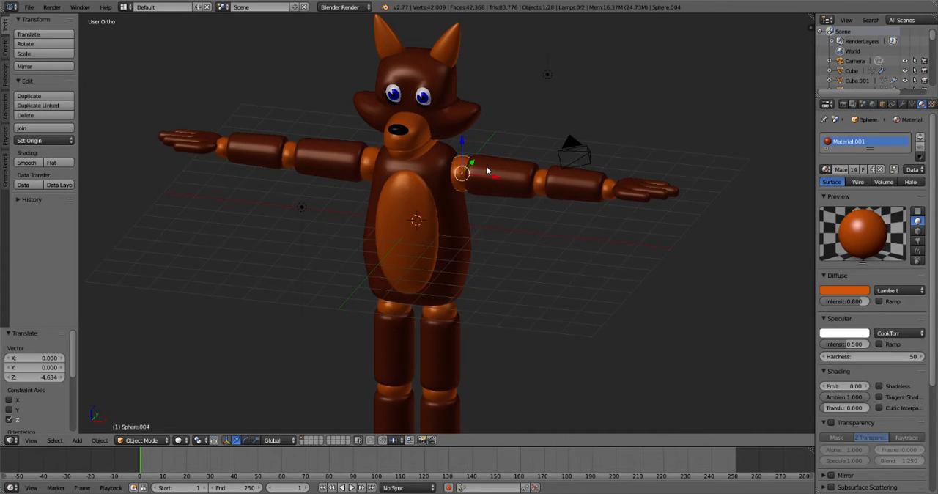
pyautogui.keyDown('shift'); pyautogui.rightClick(485, 170); pyautogui.keyUp('shift')
pyautogui.rightClick(371, 158)
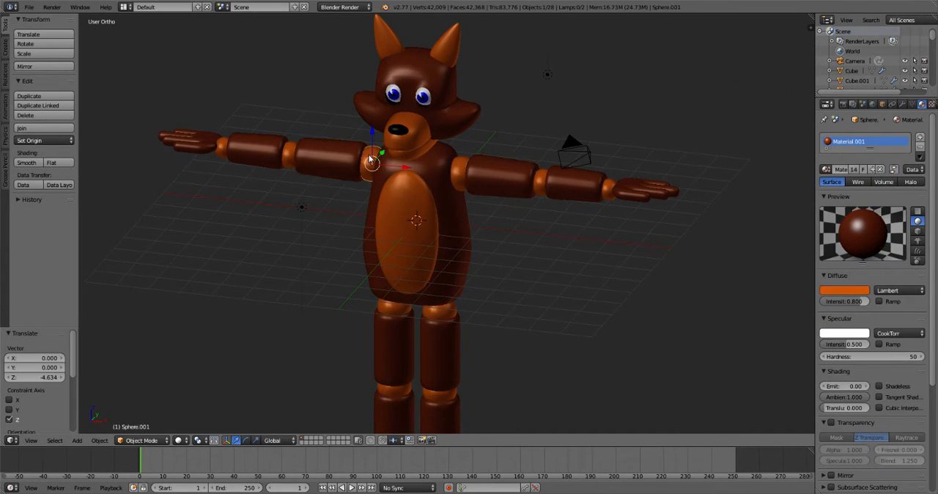
pyautogui.rightClick(459, 173)
pyautogui.moveTo(478, 211); pyautogui.dragTo(494, 188, button='middle')
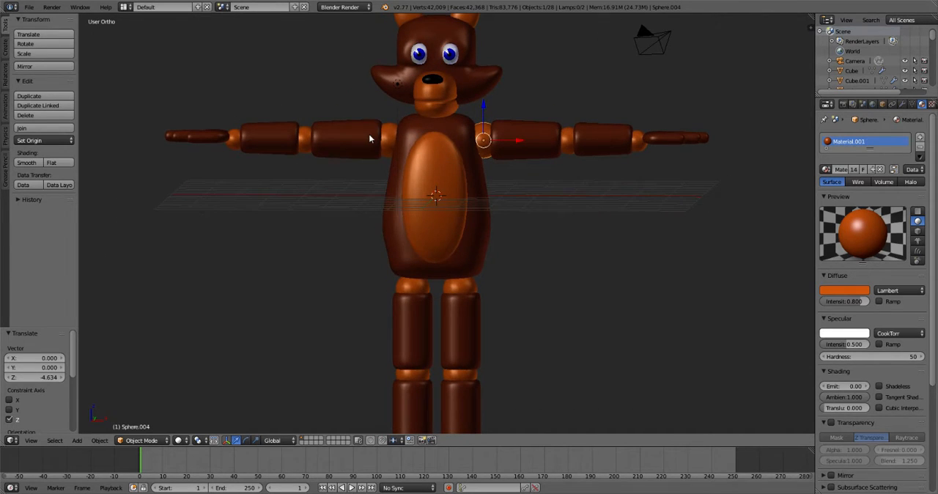
pyautogui.rightClick(380, 140)
pyautogui.rightClick(388, 139)
pyautogui.rightClick(481, 140)
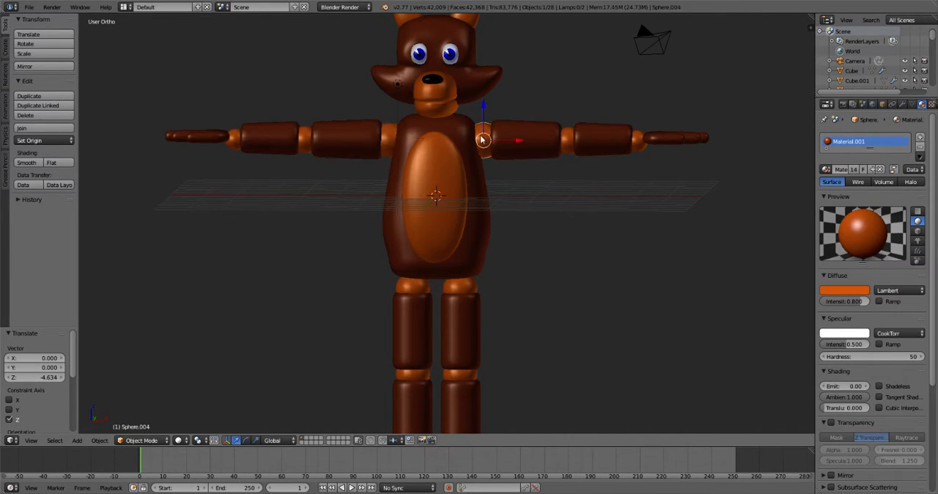
pyautogui.rightClick(344, 130)
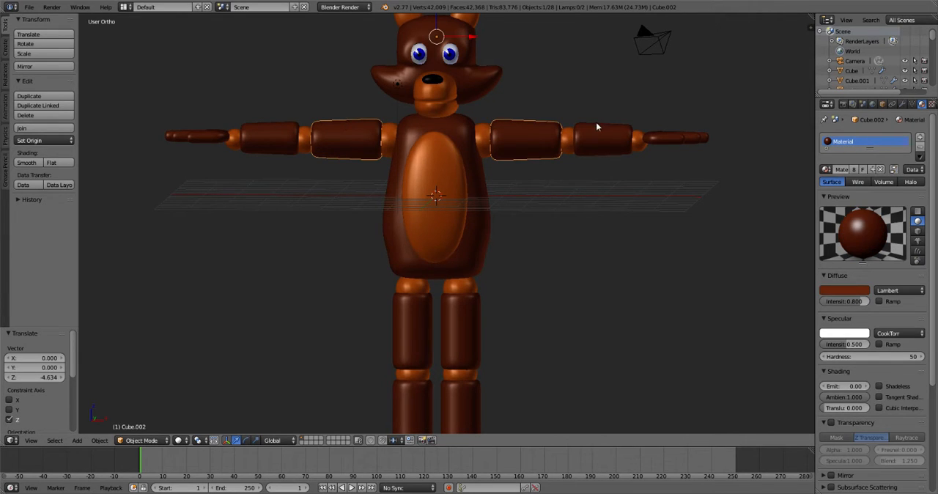
pyautogui.moveTo(453, 149); pyautogui.dragTo(439, 173, button='middle')
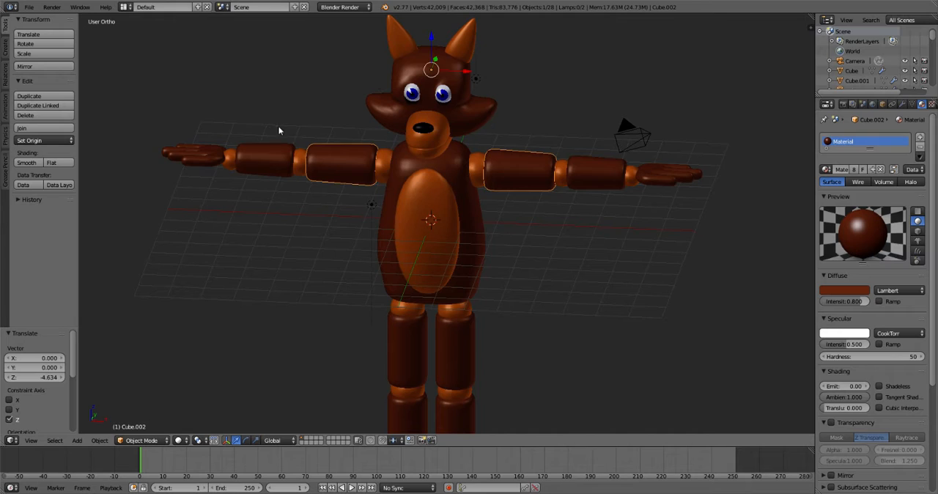
pyautogui.rightClick(277, 148)
pyautogui.rightClick(297, 158)
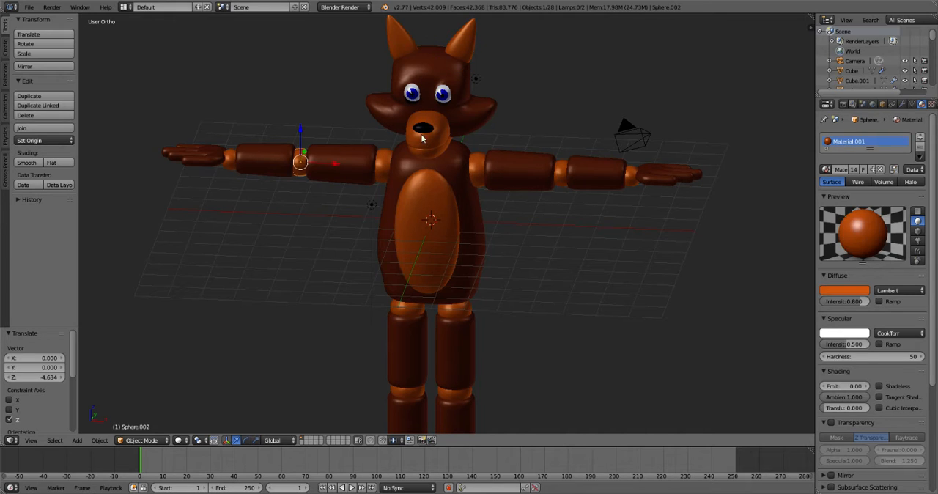
pyautogui.rightClick(206, 152)
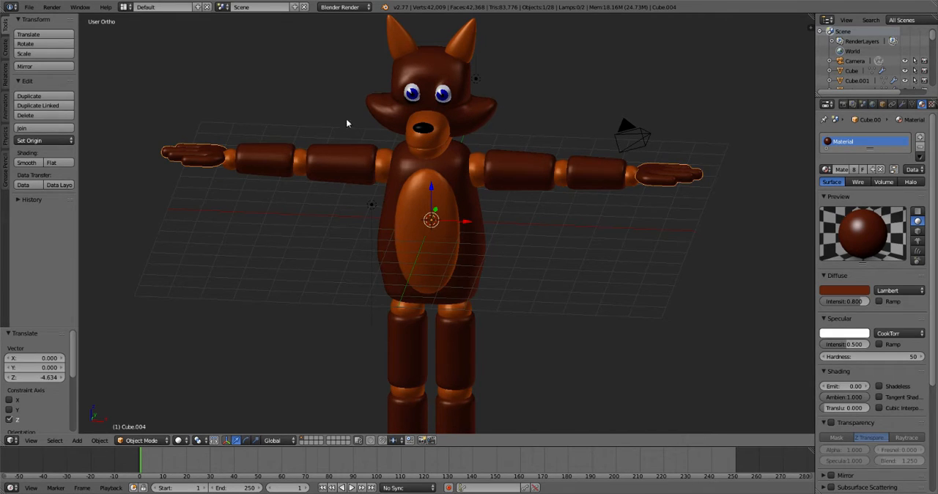
# - Try to separate the upper arm mesh by loose parts in Edit Mode
pyautogui.rightClick(338, 164)
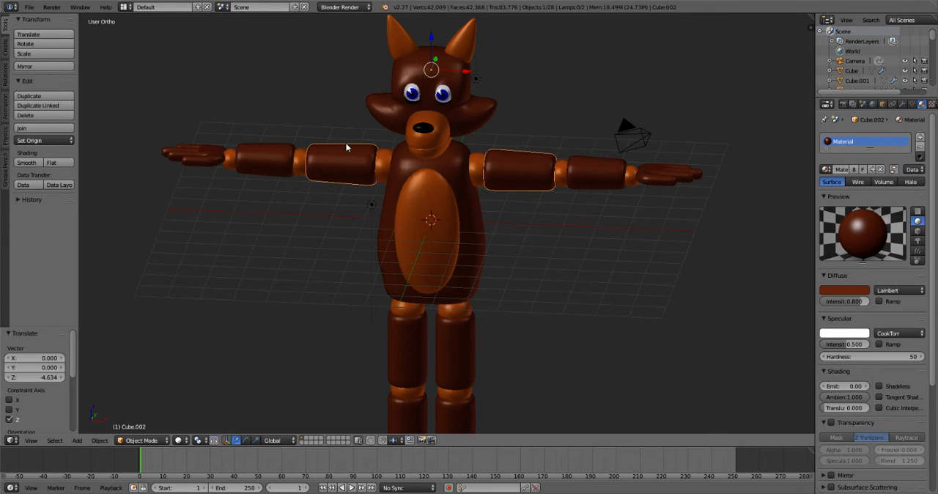
pyautogui.press('Tab')
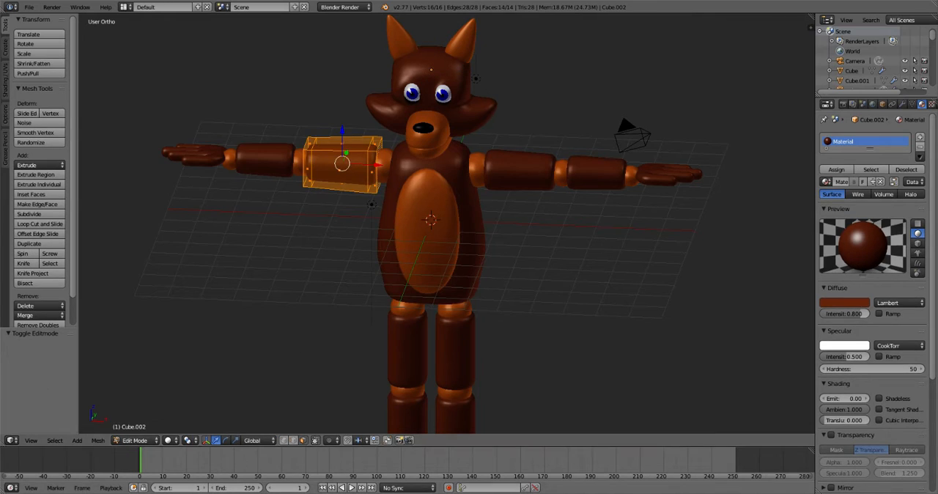
pyautogui.click(136, 440)
pyautogui.click(137, 431)
pyautogui.click(142, 442)
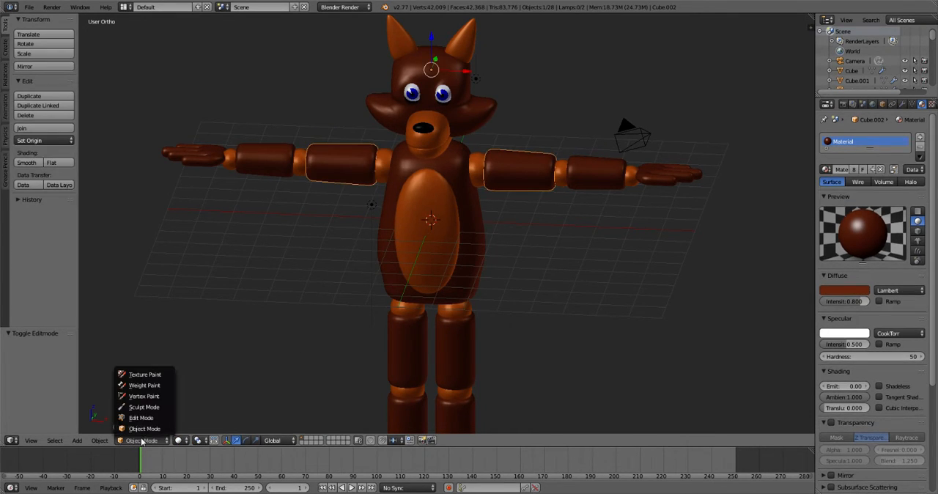
pyautogui.click(141, 419)
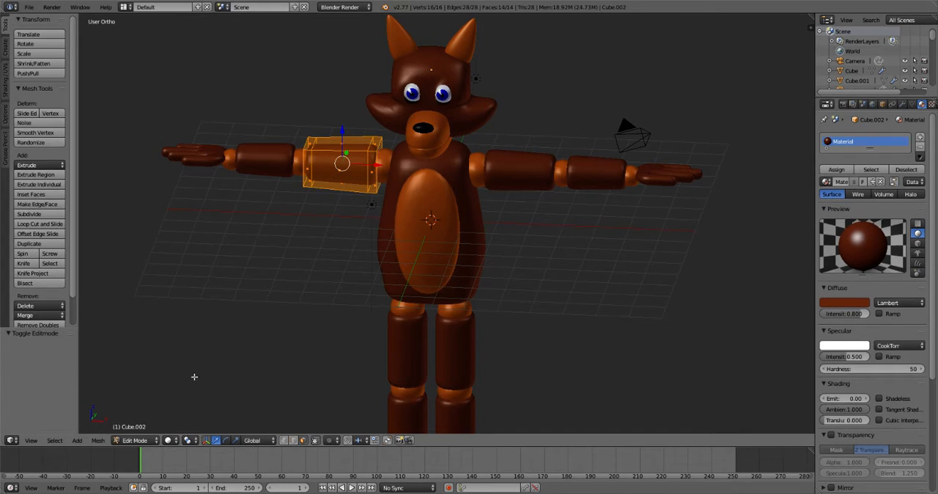
pyautogui.click(103, 441)
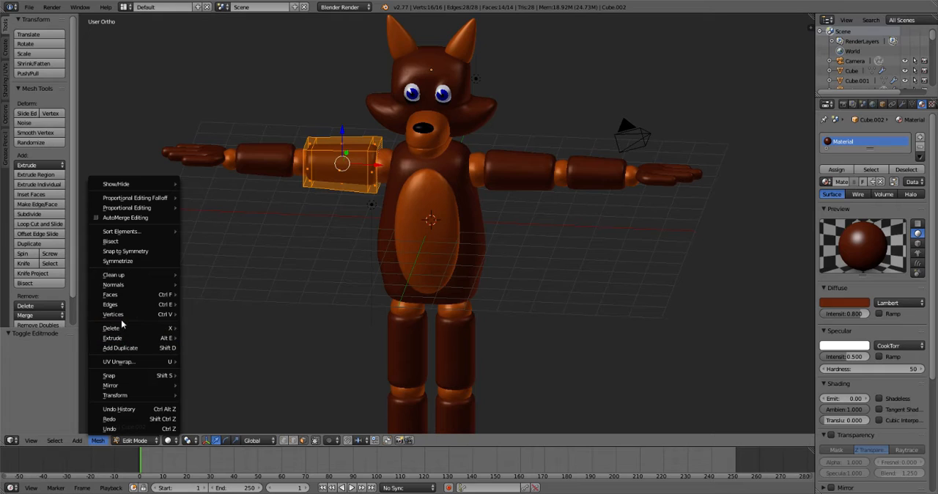
pyautogui.moveTo(122, 320)
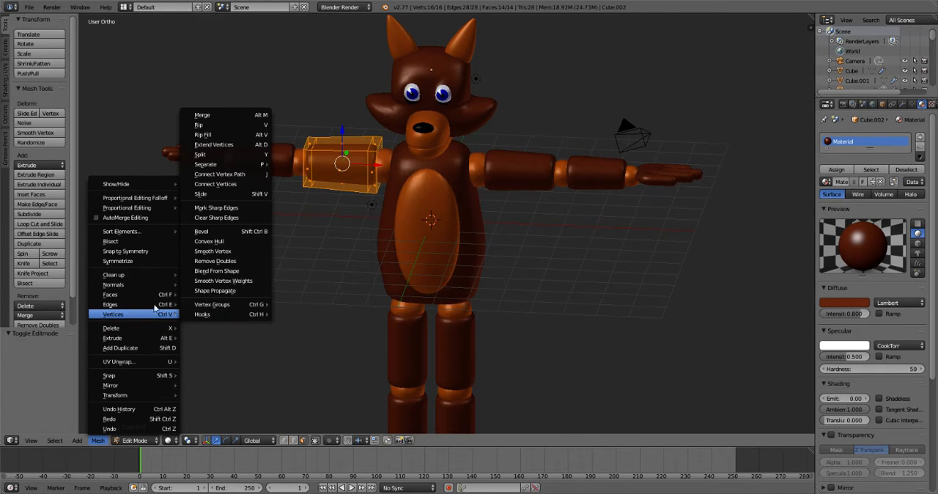
pyautogui.moveTo(206, 165)
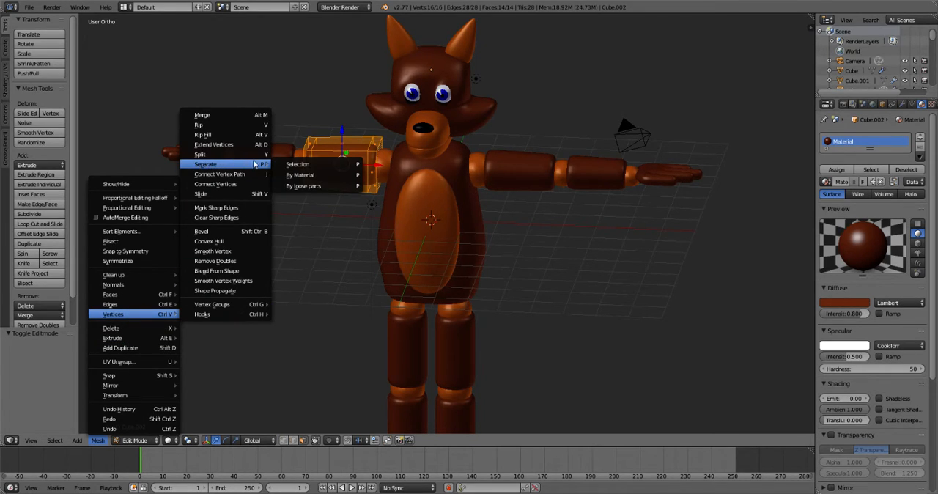
pyautogui.click(309, 186)
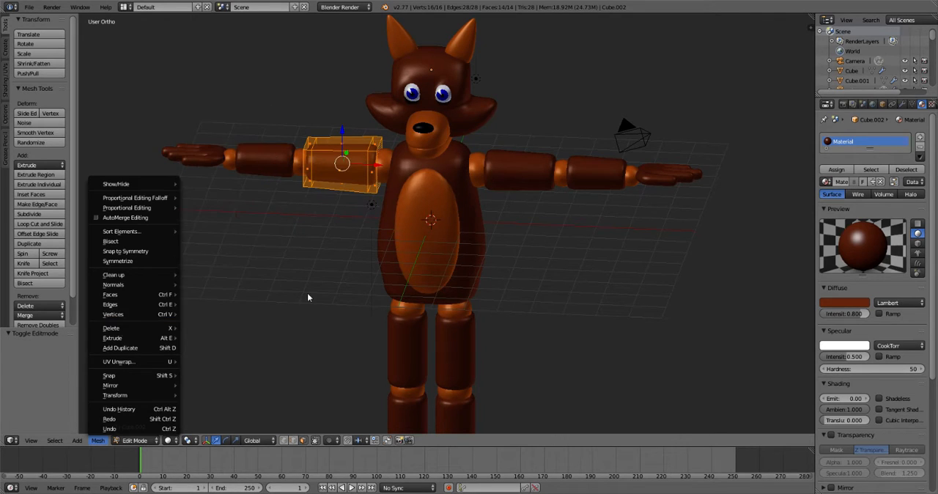
# - Apply the upper arms' Mirror modifier in Object Mode, keeping the subdivision modifier
pyautogui.click(902, 105)
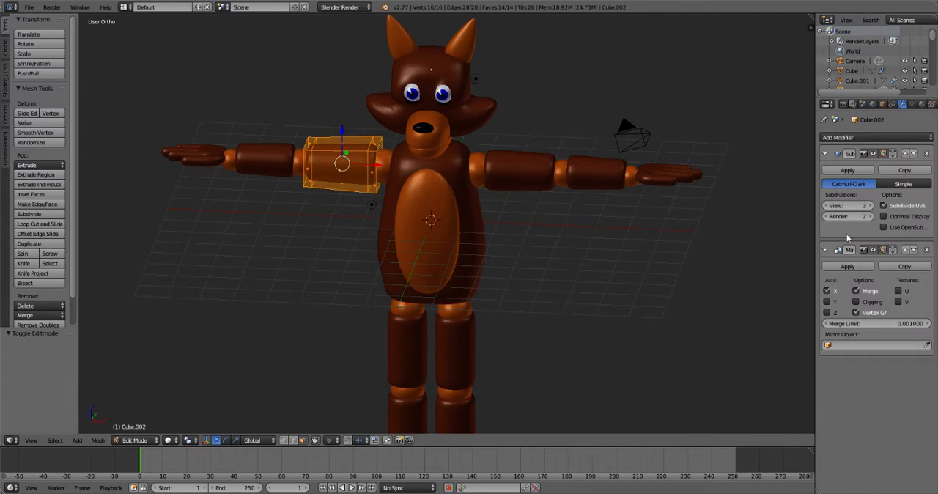
pyautogui.click(855, 173)
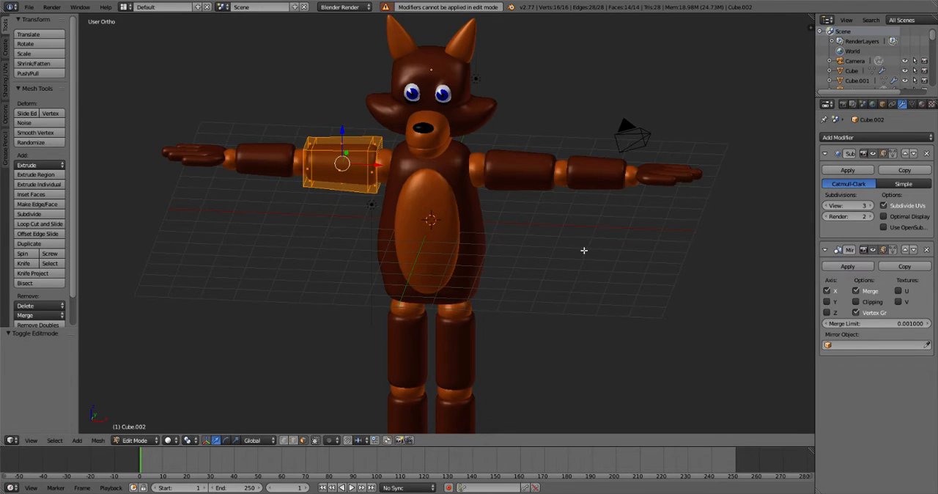
pyautogui.press('Tab')
pyautogui.click(853, 269)
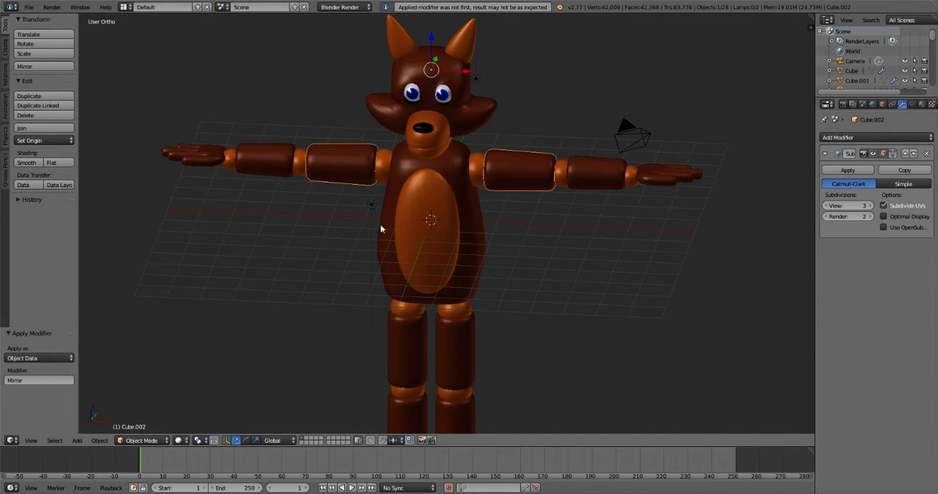
# - Separate the upper arm mesh by loose parts in Edit Mode and return to Object Mode
pyautogui.press('Tab')
pyautogui.click(103, 440)
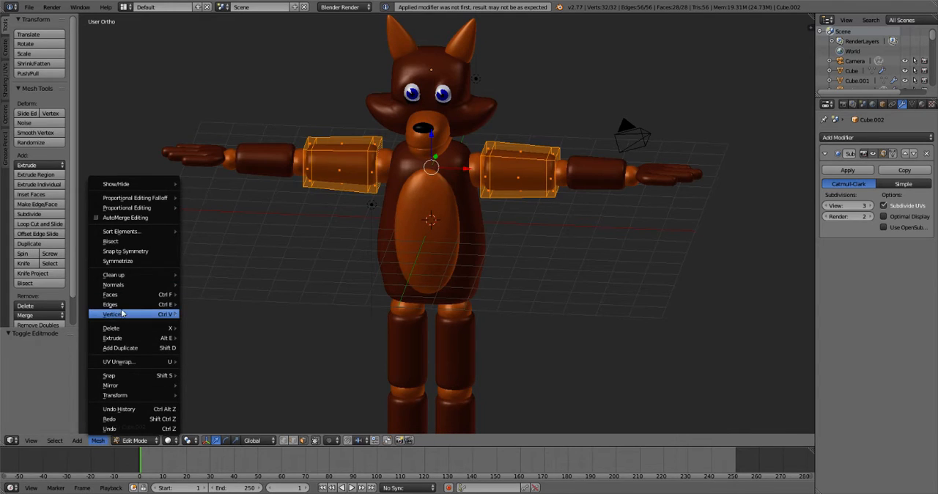
pyautogui.moveTo(139, 314)
pyautogui.moveTo(234, 167)
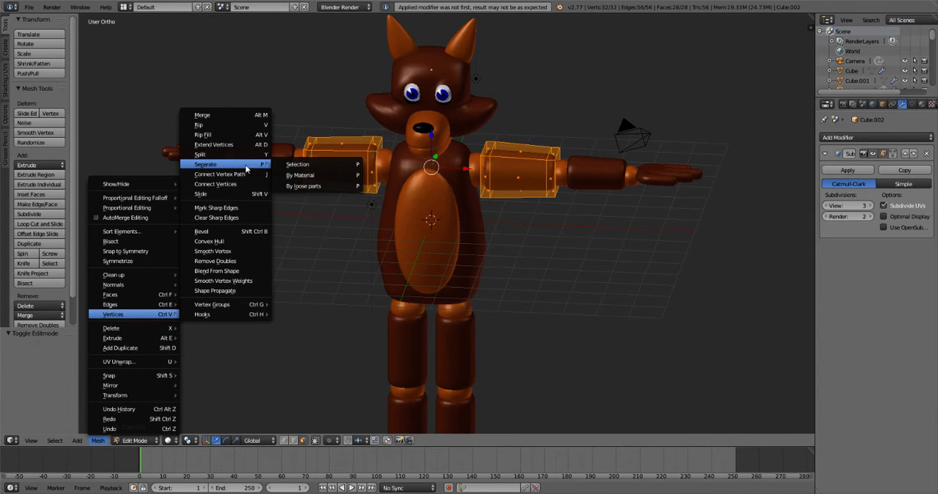
pyautogui.click(297, 187)
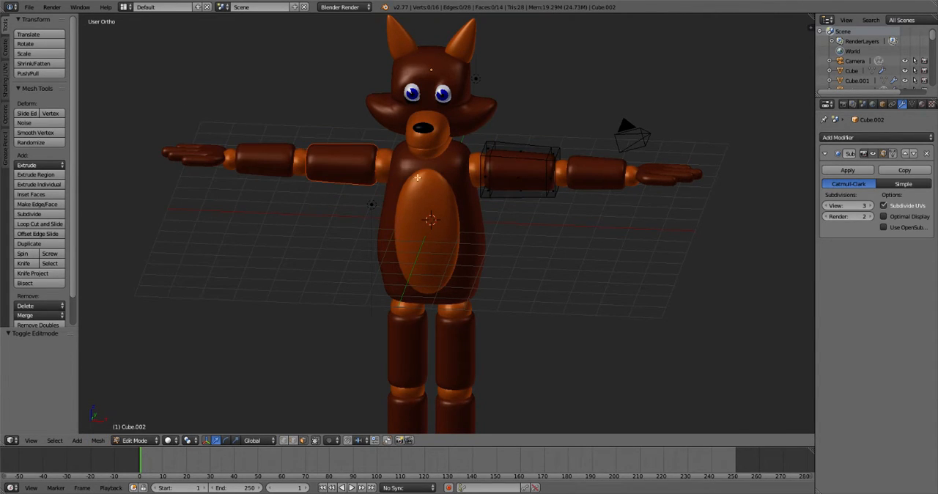
pyautogui.press('Tab')
# - Check that both upper arms and the elbow and wrist joints can each be selected individually
pyautogui.press('a')
pyautogui.rightClick(355, 167)
pyautogui.rightClick(495, 171)
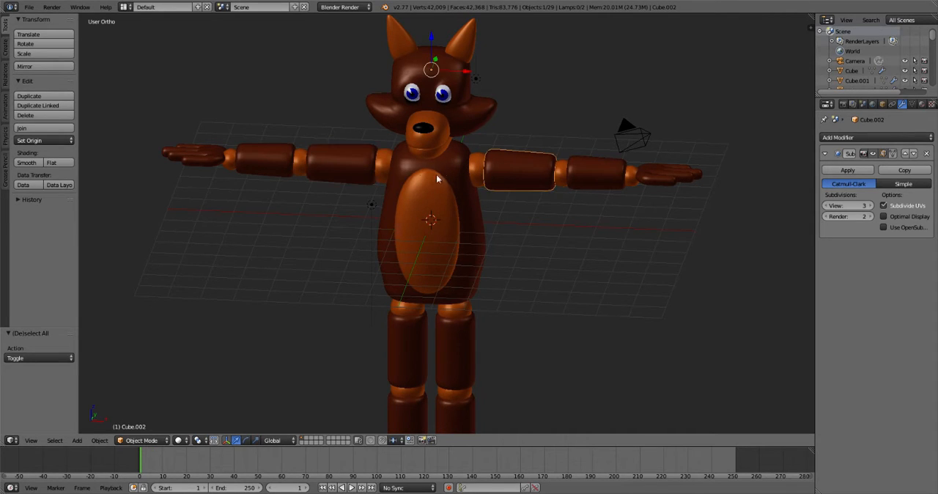
pyautogui.rightClick(364, 173)
pyautogui.rightClick(507, 173)
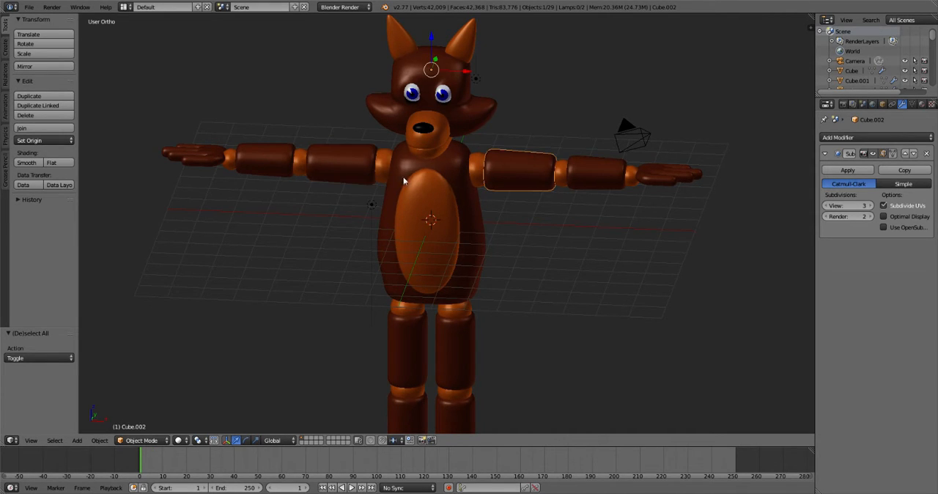
pyautogui.rightClick(303, 165)
pyautogui.rightClick(563, 174)
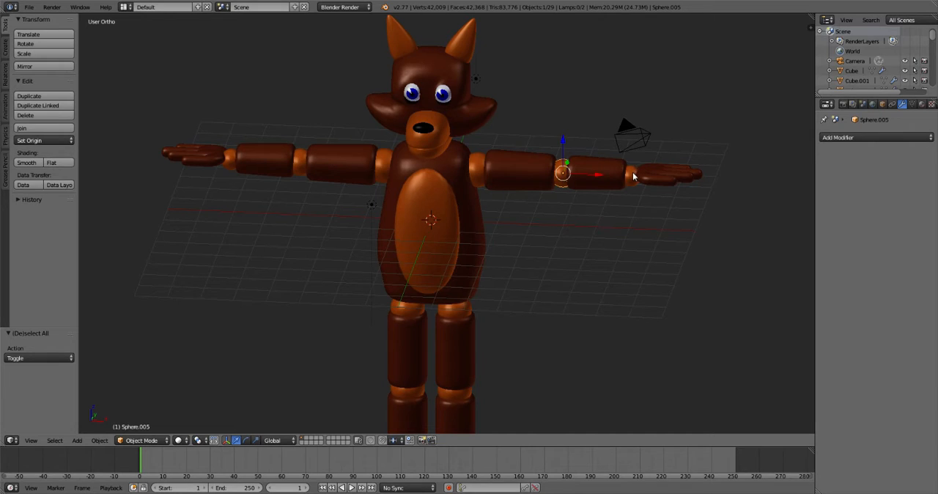
pyautogui.rightClick(633, 176)
# - Apply the forearms' Mirror modifier and separate their mesh by loose parts into individual objects
pyautogui.rightClick(276, 150)
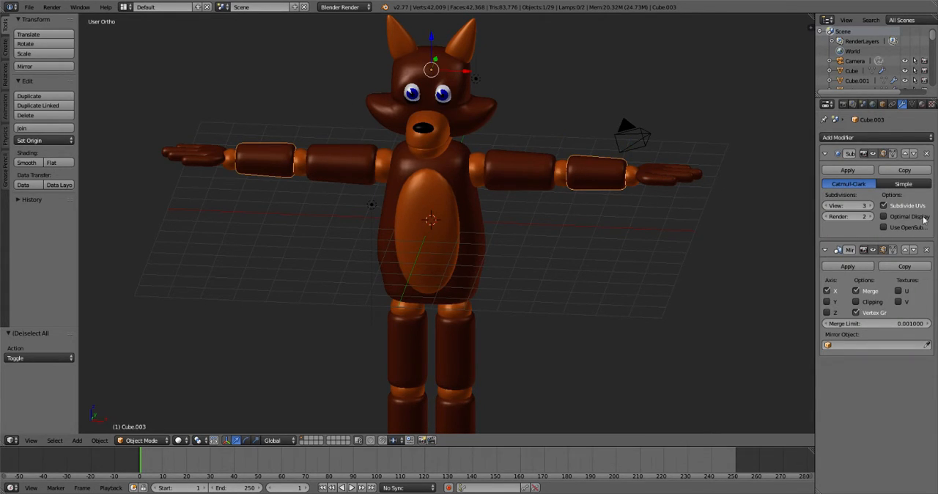
pyautogui.click(848, 267)
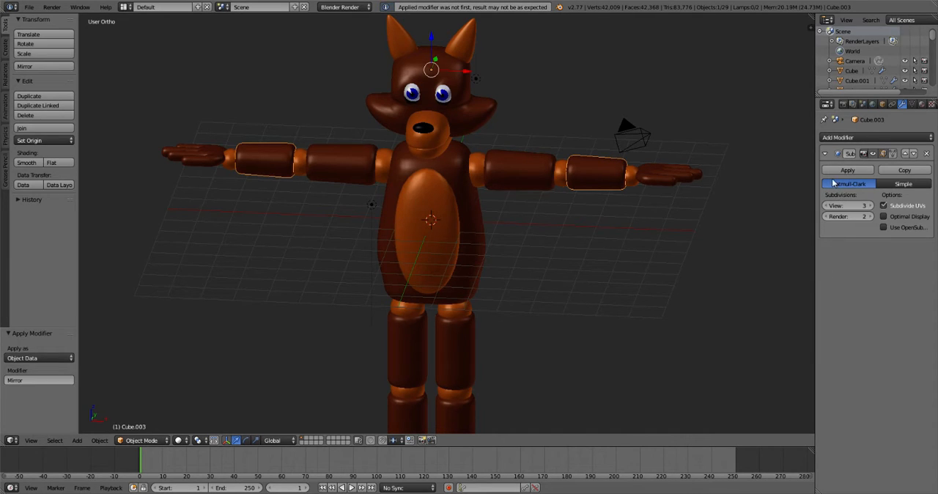
pyautogui.click(97, 442)
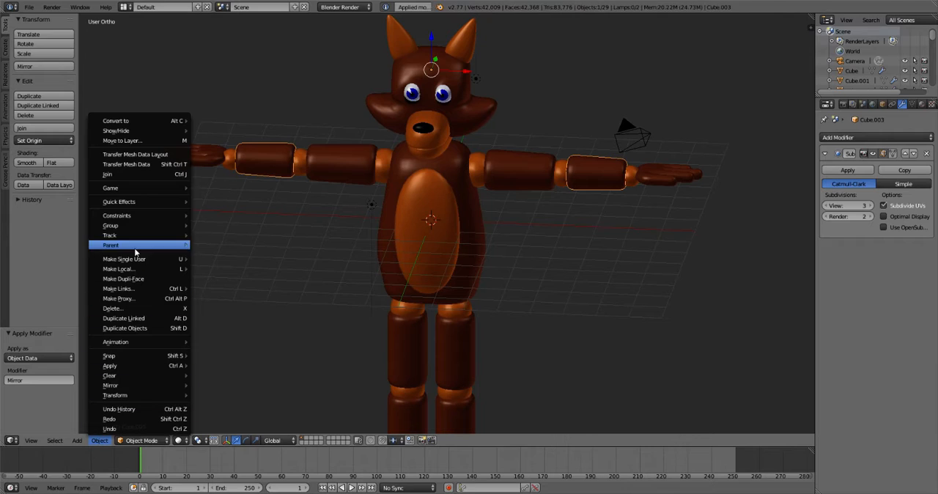
pyautogui.click(104, 441)
pyautogui.press('Tab')
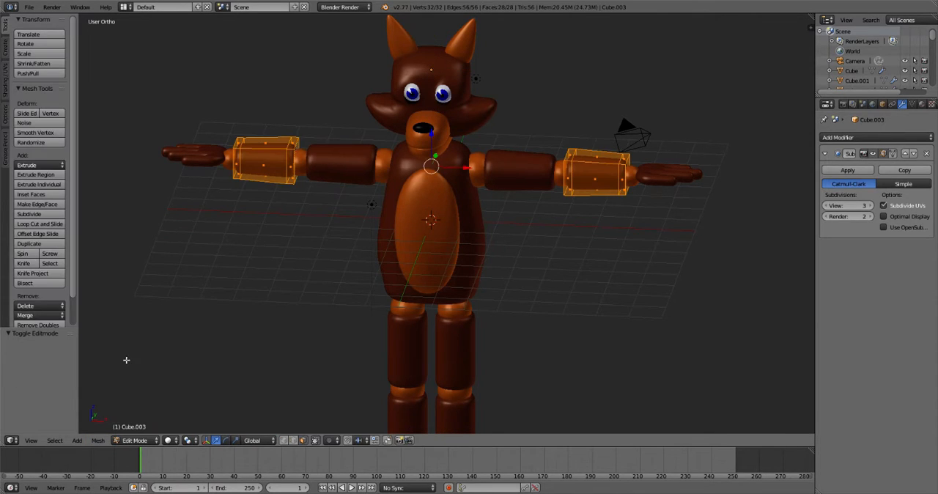
pyautogui.click(95, 442)
pyautogui.moveTo(125, 314)
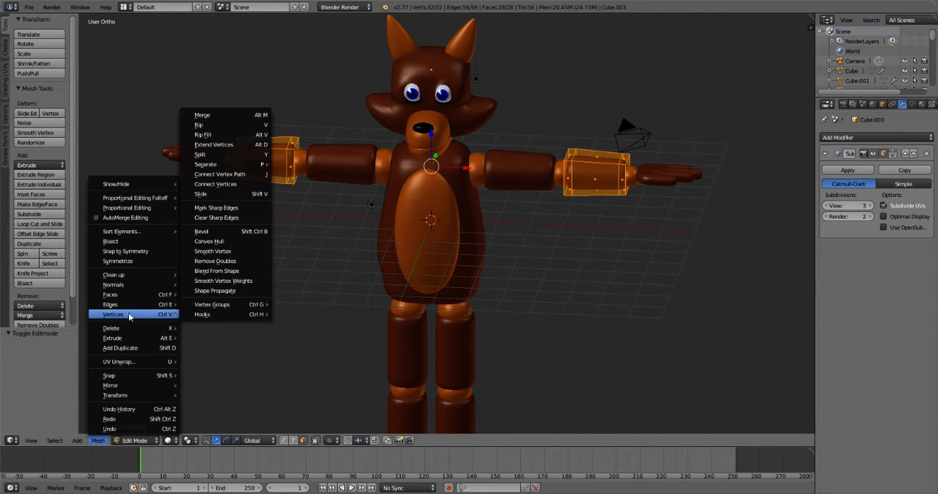
pyautogui.moveTo(231, 163)
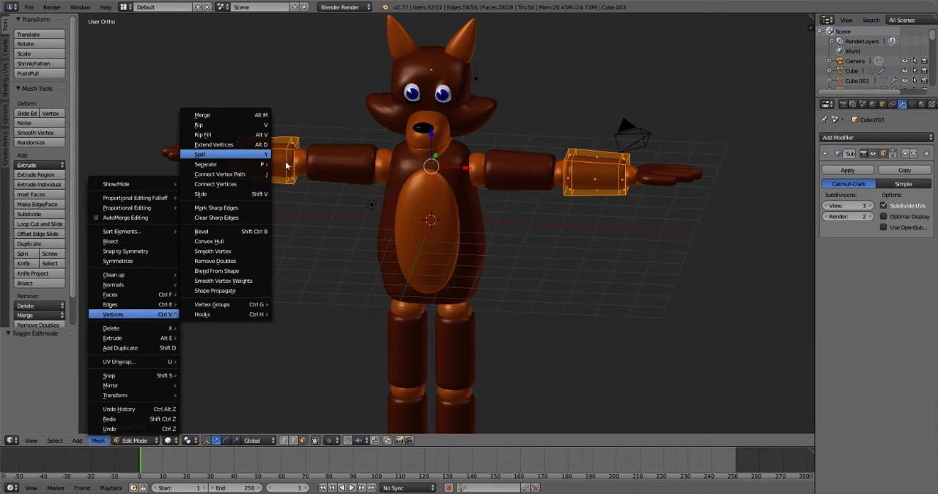
pyautogui.click(316, 187)
pyautogui.press('Tab')
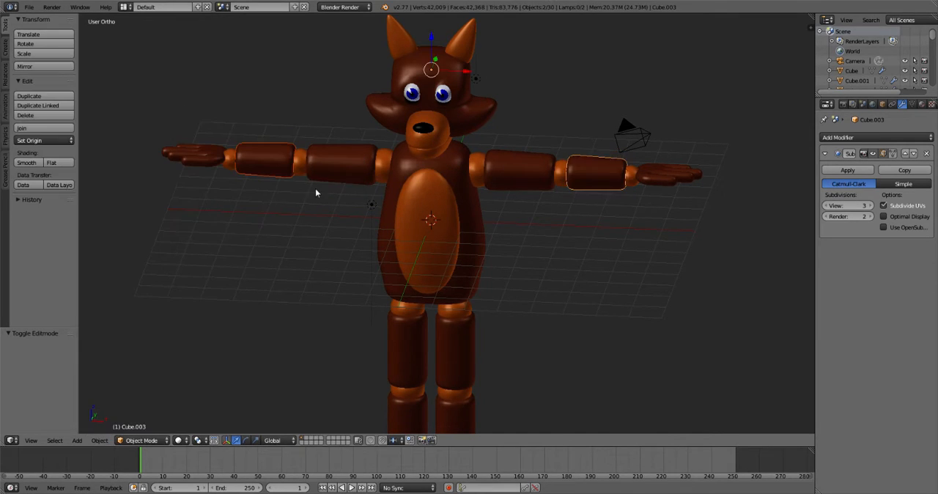
# - Apply the Mirror modifier on the hands, keeping their subdivision modifier
pyautogui.press('a')
pyautogui.rightClick(204, 160)
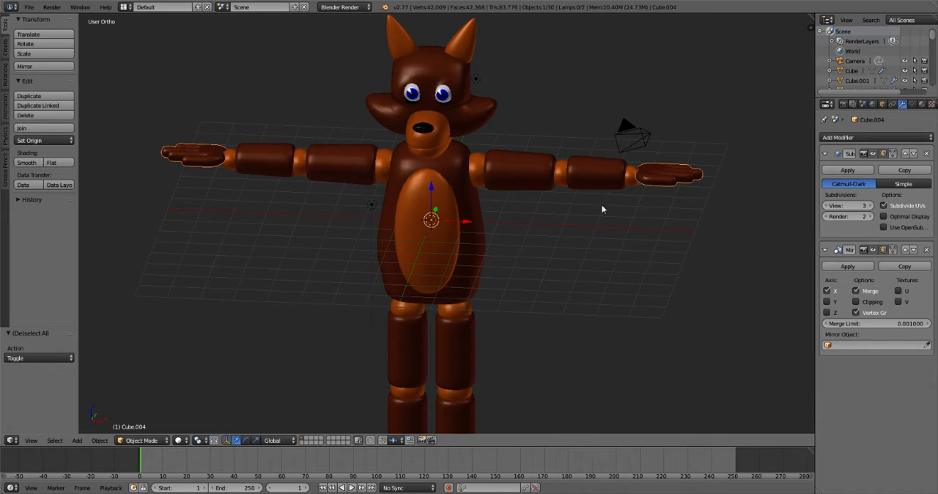
pyautogui.click(848, 267)
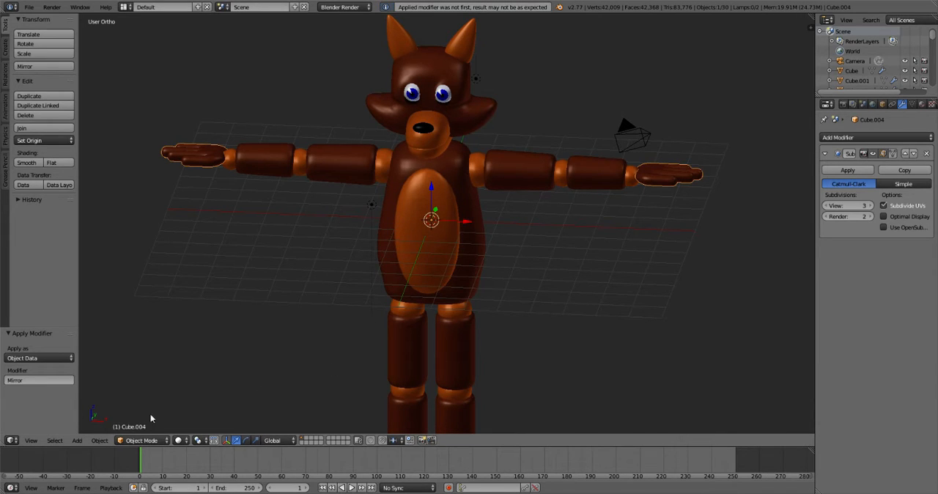
# - Separate the hands mesh by loose parts in Edit Mode and return to Object Mode
pyautogui.press('Tab')
pyautogui.click(97, 440)
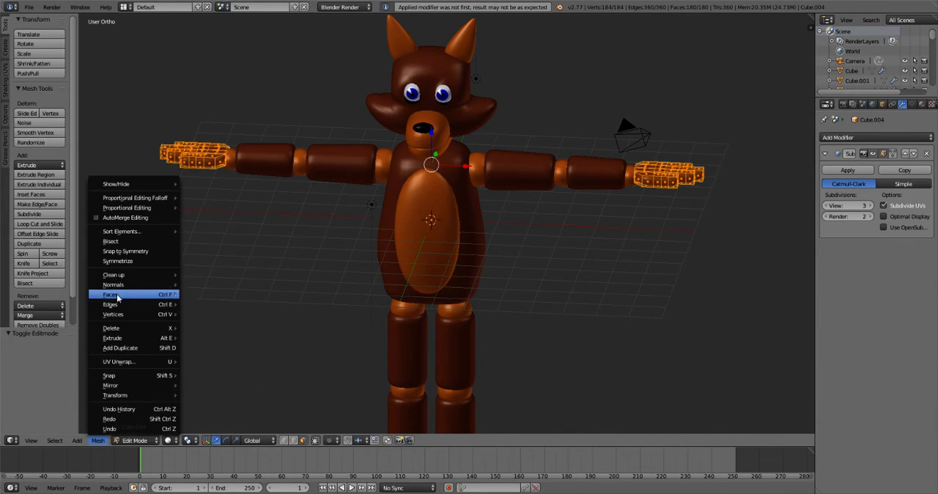
pyautogui.moveTo(116, 314)
pyautogui.moveTo(220, 164)
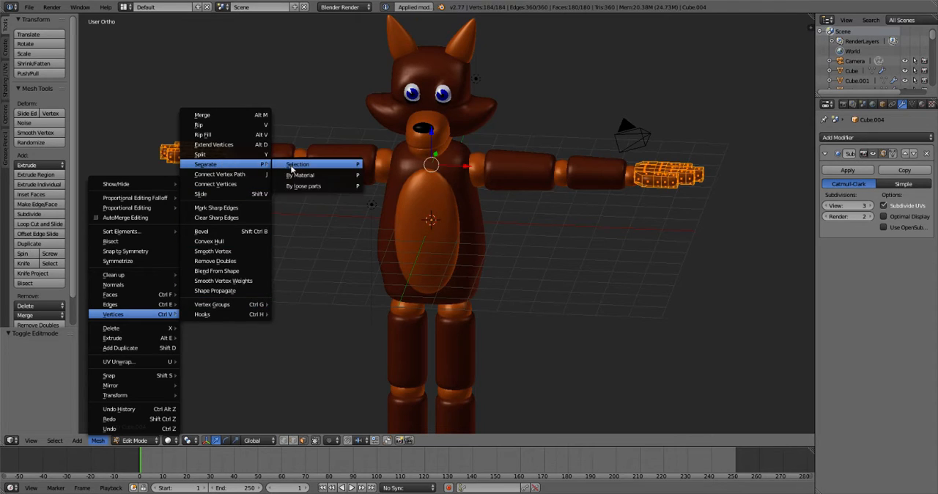
pyautogui.click(292, 169)
pyautogui.press('Tab')
pyautogui.press('Tab')
pyautogui.press('Tab')
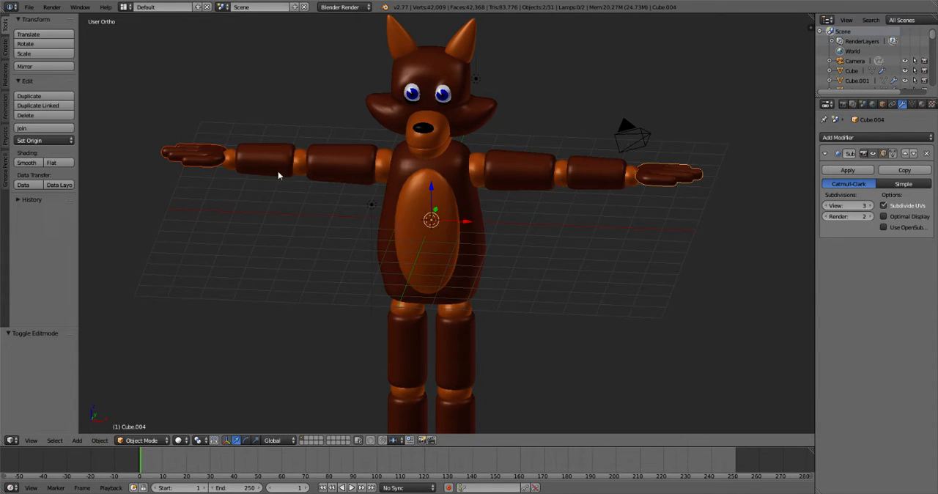
# - Check that the hands, upper arm, forearm, joints and belly patch can each be selected individually
pyautogui.press('a')
pyautogui.click(226, 155)
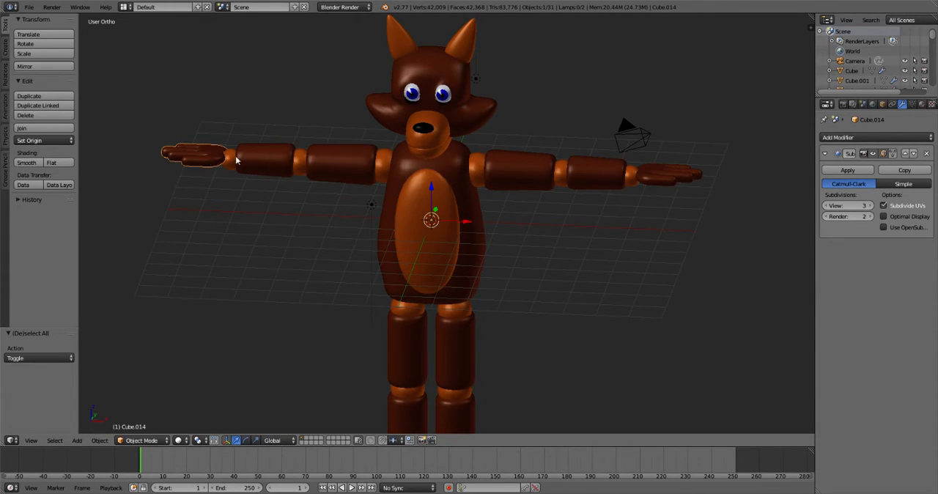
pyautogui.rightClick(638, 174)
pyautogui.rightClick(475, 177)
pyautogui.rightClick(517, 170)
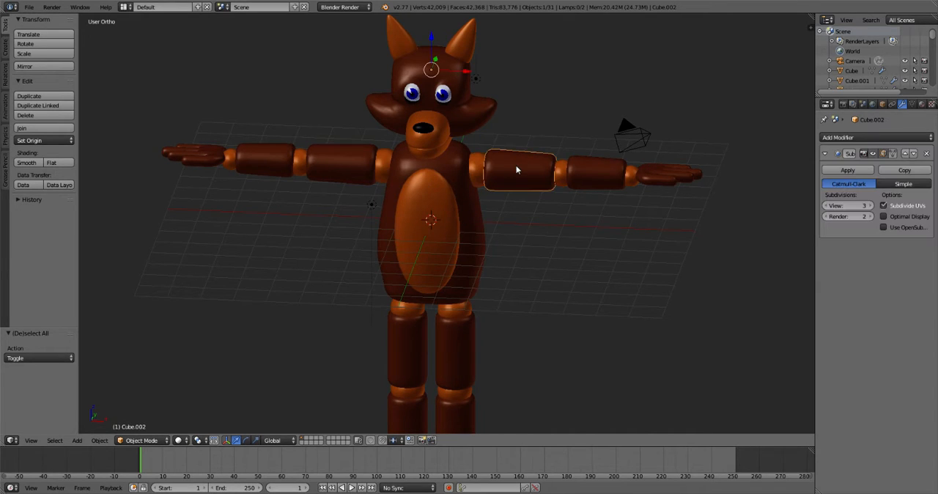
pyautogui.rightClick(612, 180)
pyautogui.rightClick(630, 176)
pyautogui.rightClick(646, 175)
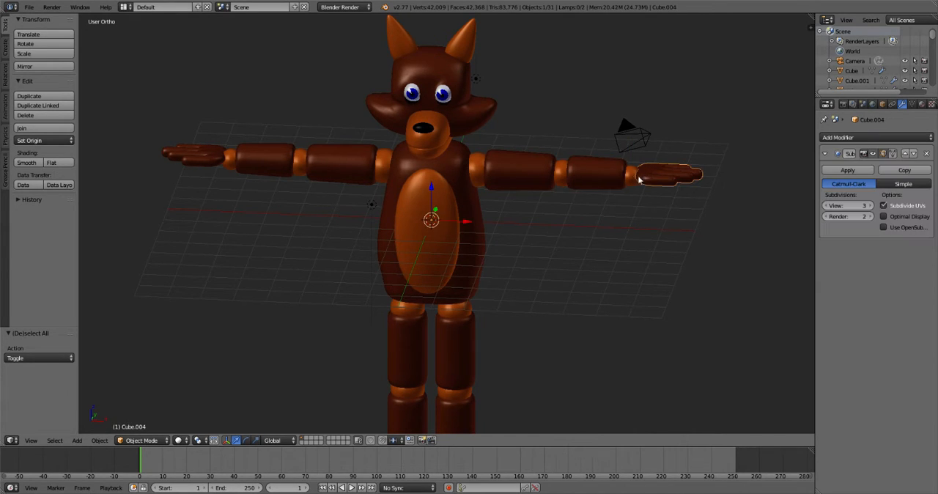
pyautogui.rightClick(580, 173)
pyautogui.rightClick(420, 196)
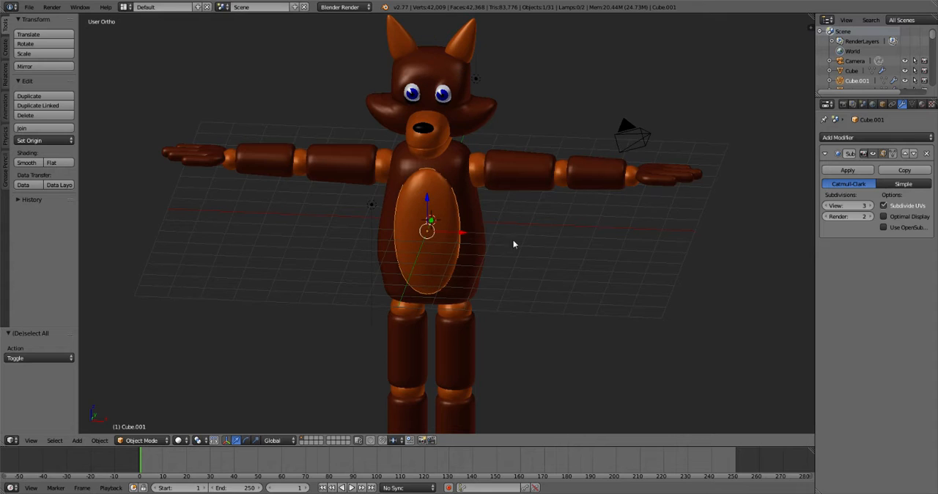
# - Apply the belly patch's Subsurf modifier and the torso's Subsurf and Mirror modifiers
pyautogui.moveTo(536, 225); pyautogui.dragTo(675, 170, button='middle')
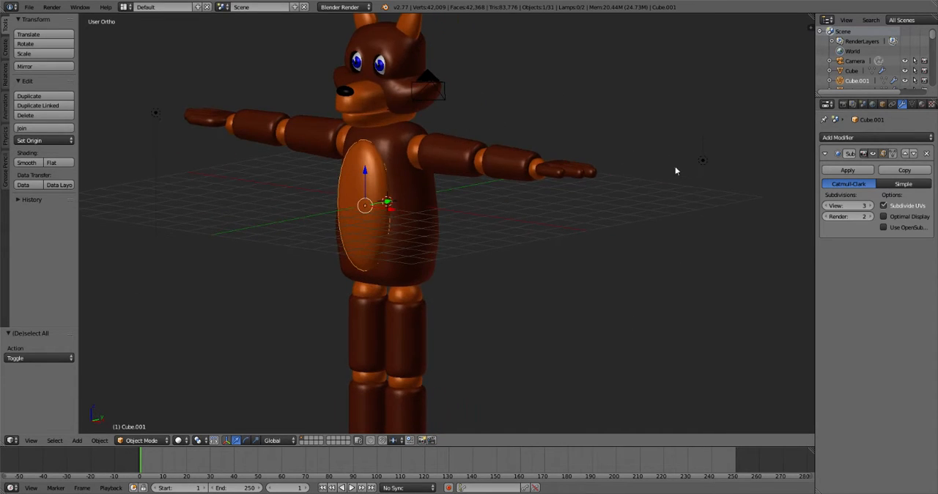
pyautogui.click(862, 170)
pyautogui.rightClick(411, 205)
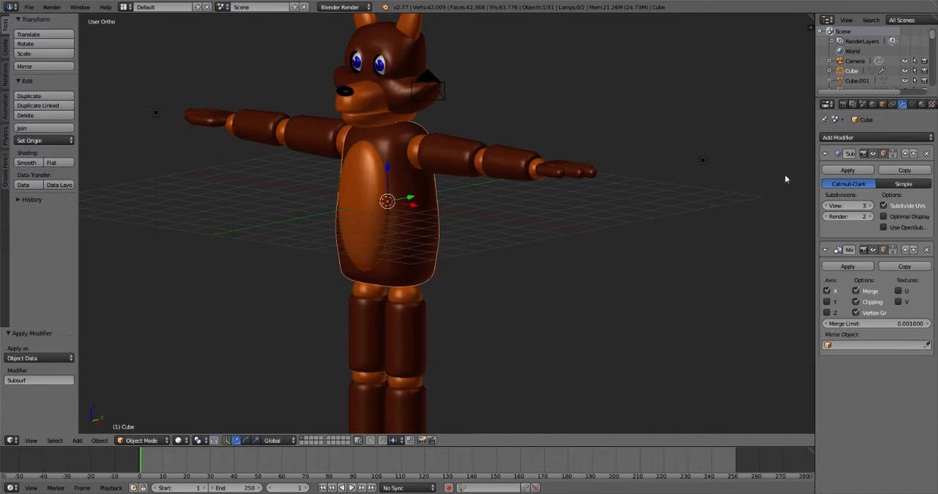
pyautogui.click(848, 171)
pyautogui.click(848, 171)
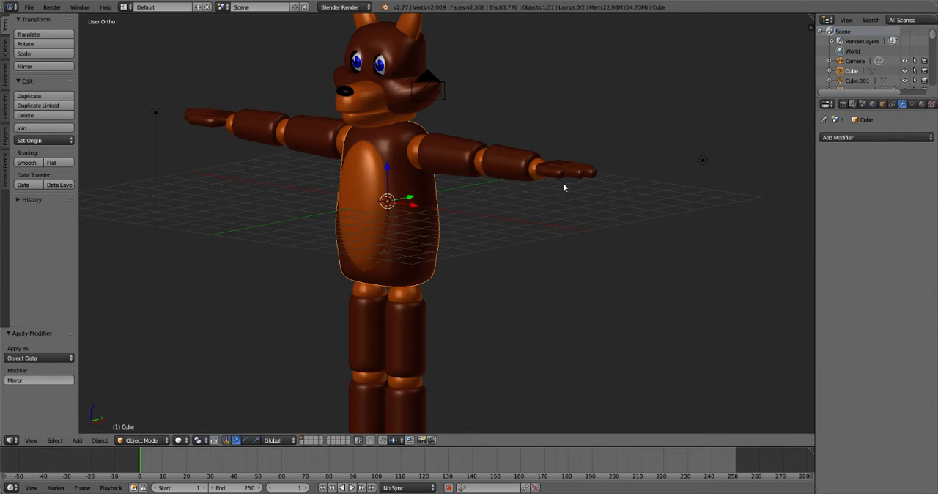
# - Join the belly patch into the torso, keeping the torso as the active object
pyautogui.rightClick(345, 196)
pyautogui.rightClick(416, 189)
pyautogui.rightClick(362, 197)
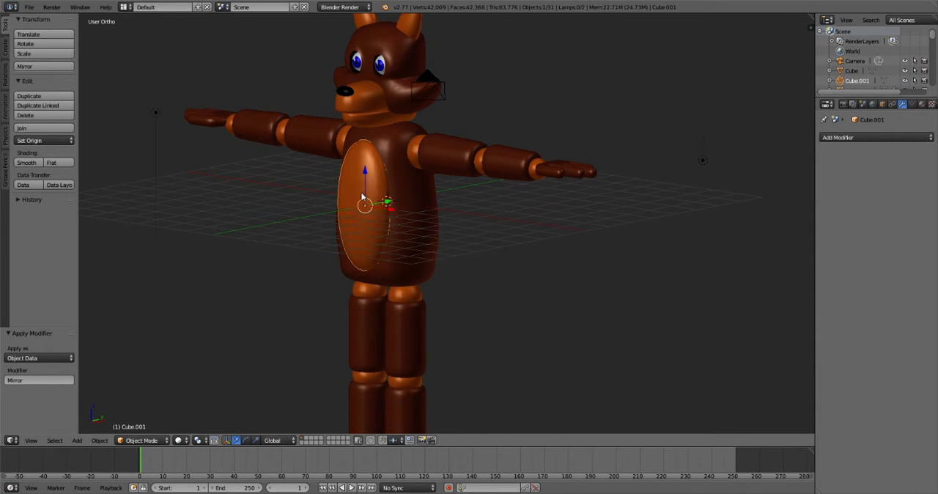
pyautogui.moveTo(503, 205); pyautogui.dragTo(459, 217, button='middle')
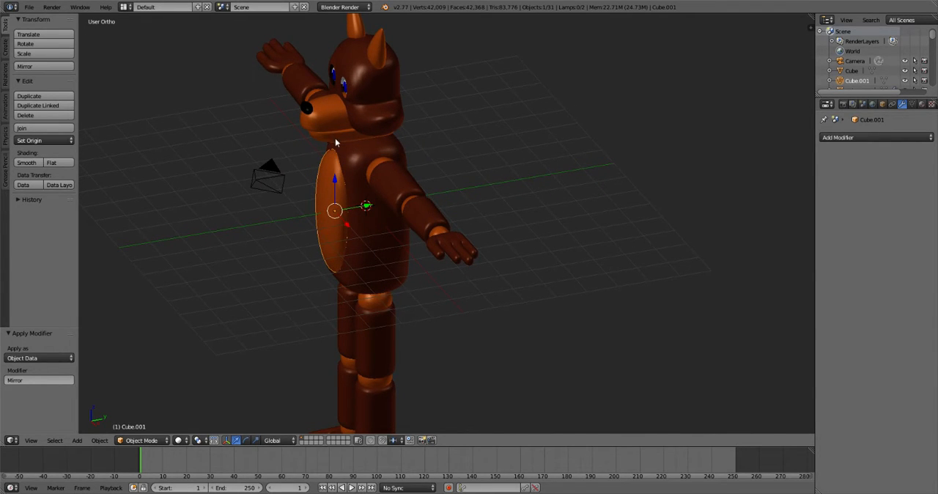
pyautogui.moveTo(363, 174); pyautogui.dragTo(445, 144, button='middle')
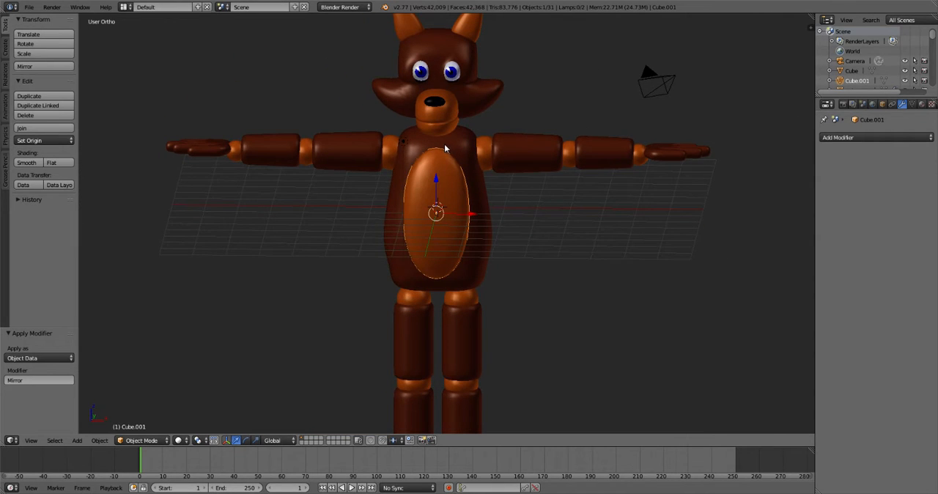
pyautogui.scroll(-5, 444, 144)
pyautogui.scroll(6, 526, 314)
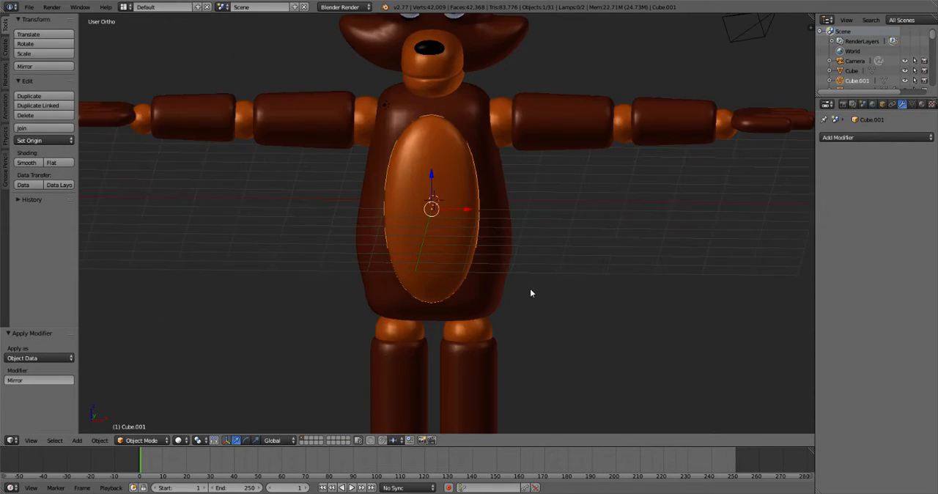
pyautogui.moveTo(532, 291); pyautogui.dragTo(497, 343, button='middle')
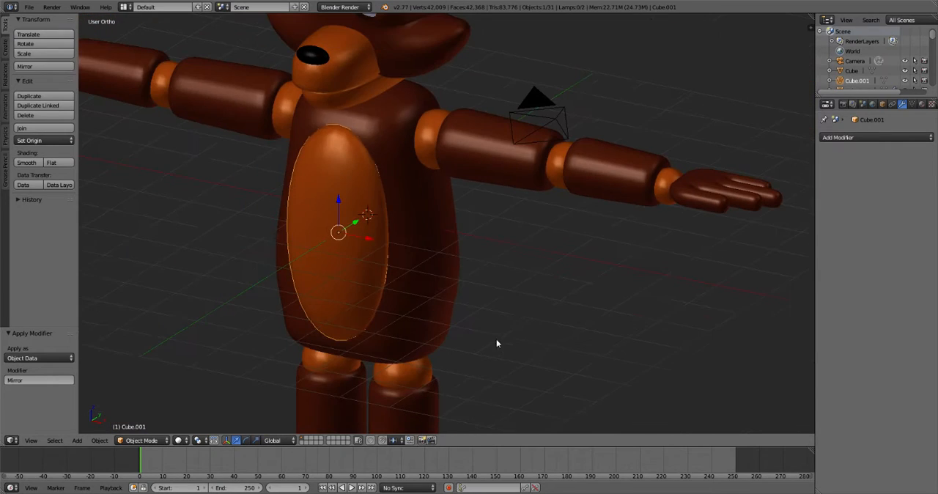
pyautogui.scroll(-1, 365, 212)
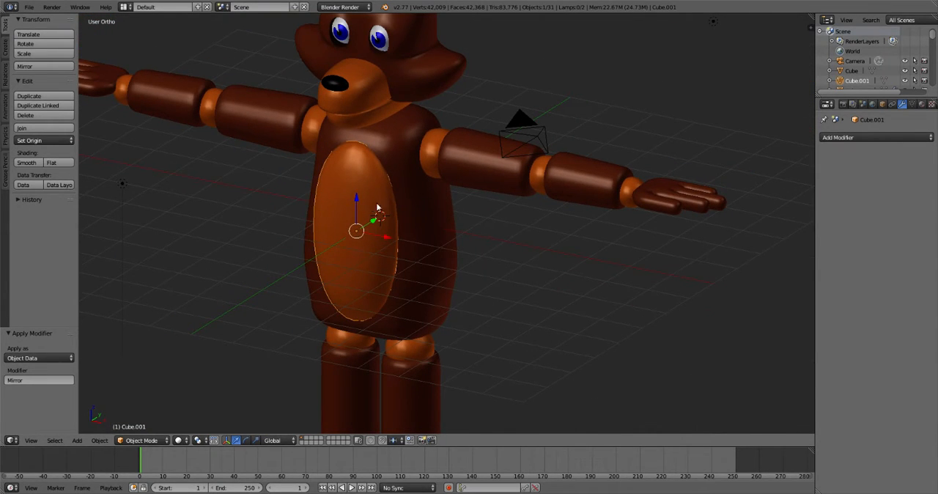
pyautogui.rightClick(429, 203)
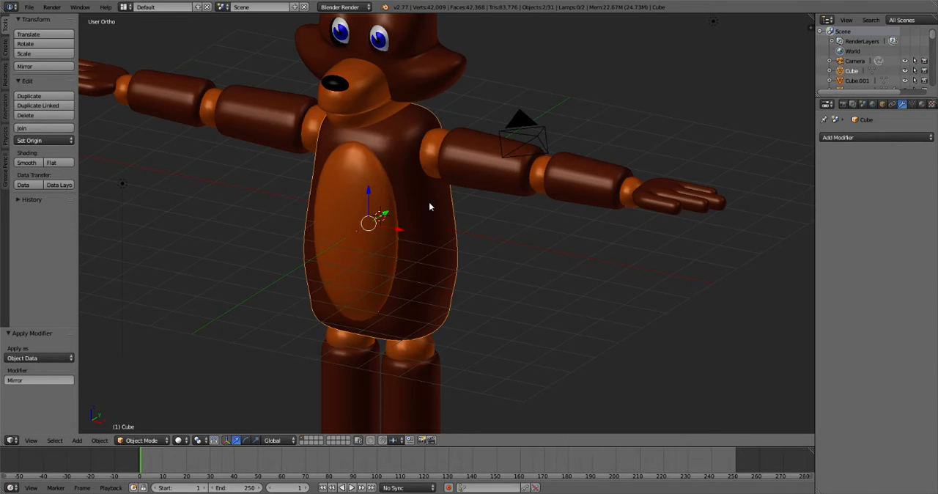
pyautogui.hotkey('ctrl', 'j')
# - Inspect the joined torso and belly mesh in Edit Mode and return to Object Mode
pyautogui.press('Tab')
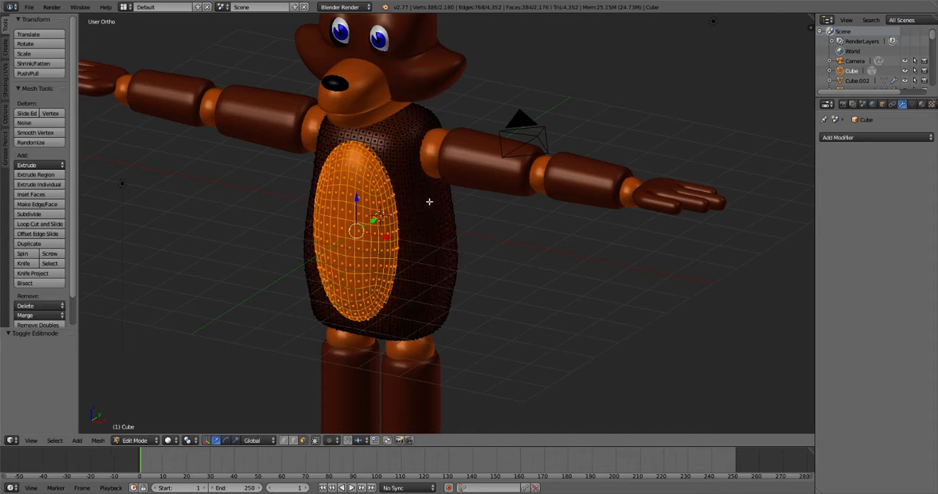
pyautogui.press('a')
pyautogui.moveTo(500, 268)
pyautogui.mouseDown(button='middle')
pyautogui.moveTo(453, 243)
pyautogui.moveTo(505, 245)
pyautogui.moveTo(488, 297)
pyautogui.moveTo(502, 265)
pyautogui.mouseUp(button='middle')
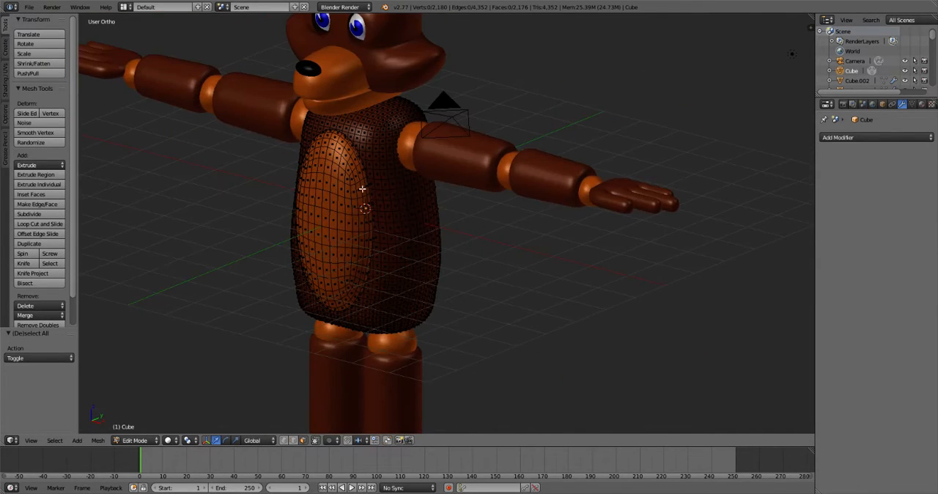
pyautogui.press('Tab')
pyautogui.press('Tab')
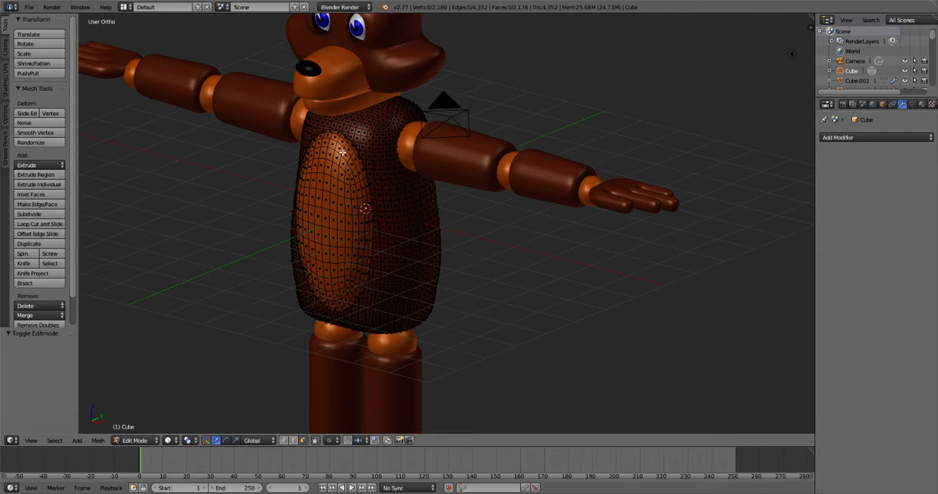
pyautogui.press('Tab')
pyautogui.moveTo(486, 291); pyautogui.dragTo(432, 89, button='middle')
pyautogui.moveTo(507, 351); pyautogui.dragTo(474, 294, button='middle')
pyautogui.press('Tab')
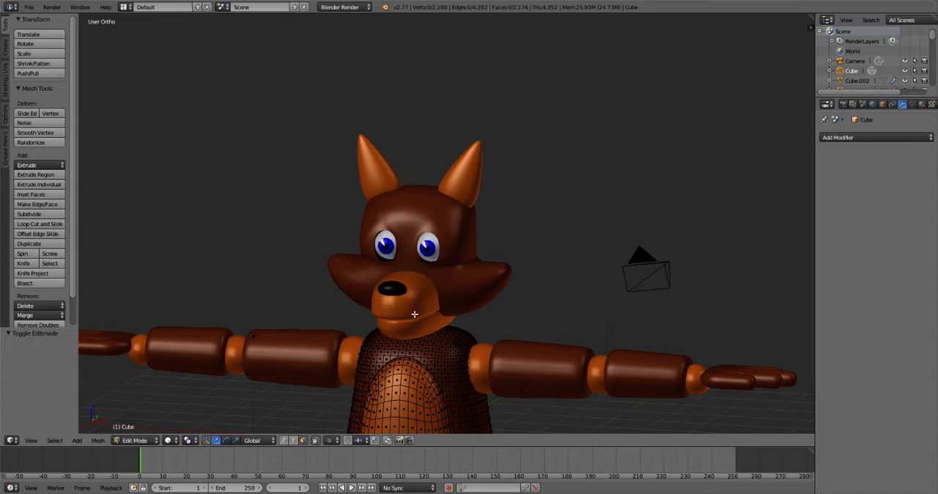
pyautogui.press('Tab')
# - Apply the Subsurf and Mirror modifiers on both the head and the ears
pyautogui.press('a')
pyautogui.rightClick(401, 236)
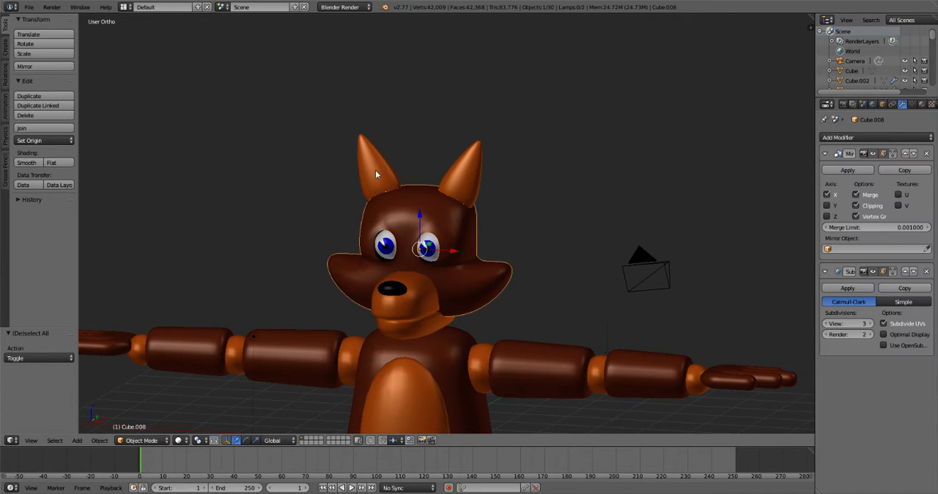
pyautogui.click(845, 289)
pyautogui.click(833, 173)
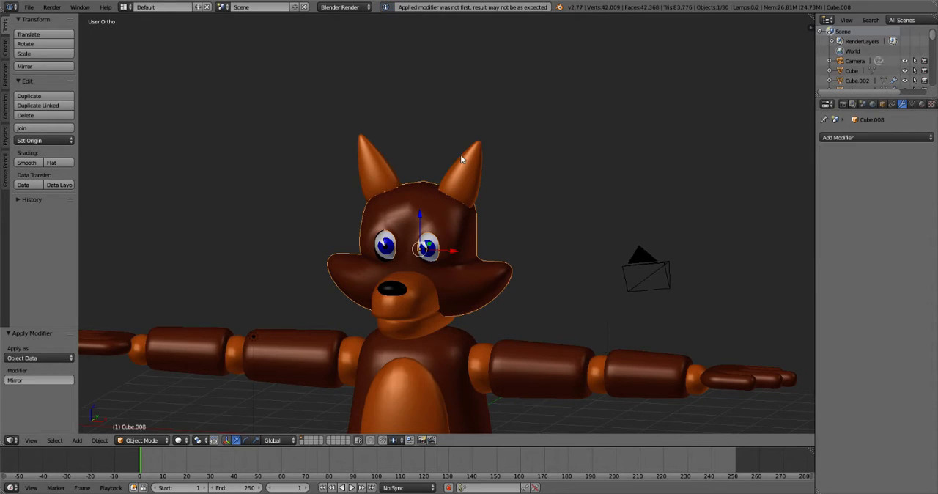
pyautogui.rightClick(358, 175)
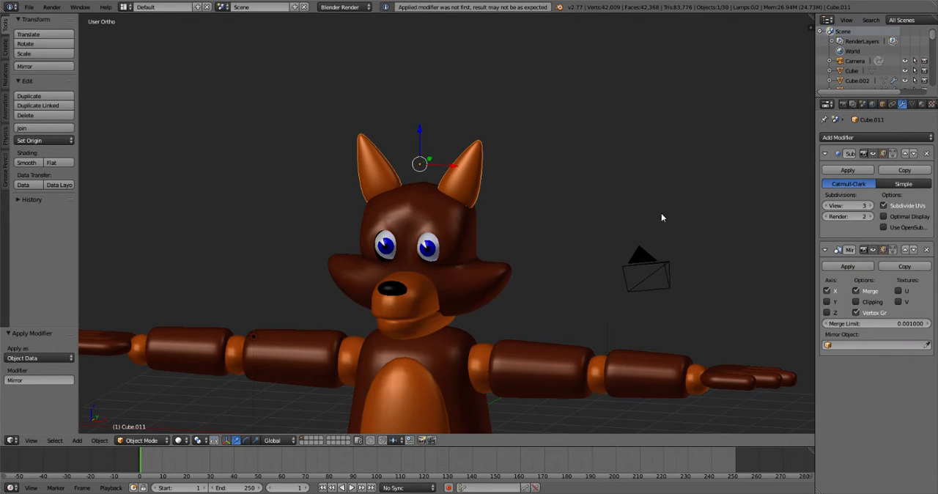
pyautogui.click(839, 170)
pyautogui.click(840, 170)
# - Apply the Subsurf modifiers on the upper muzzle and the lower jaw
pyautogui.rightClick(408, 312)
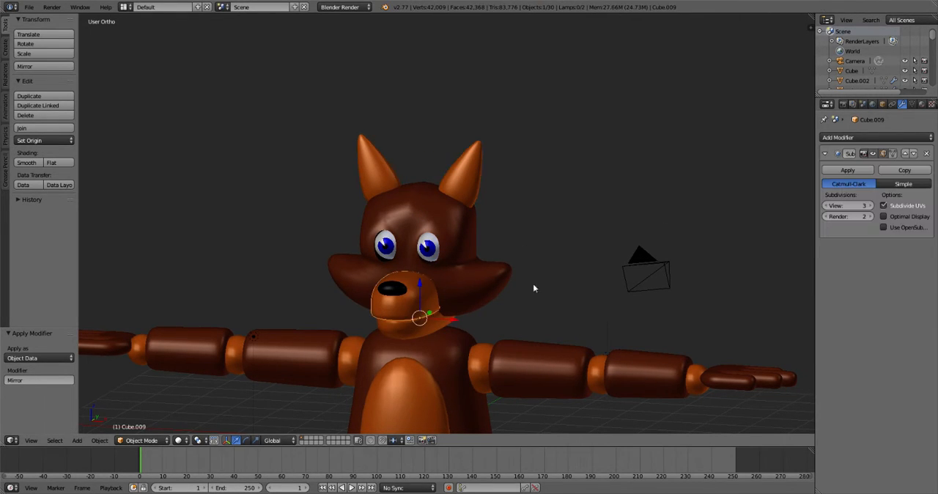
pyautogui.click(845, 170)
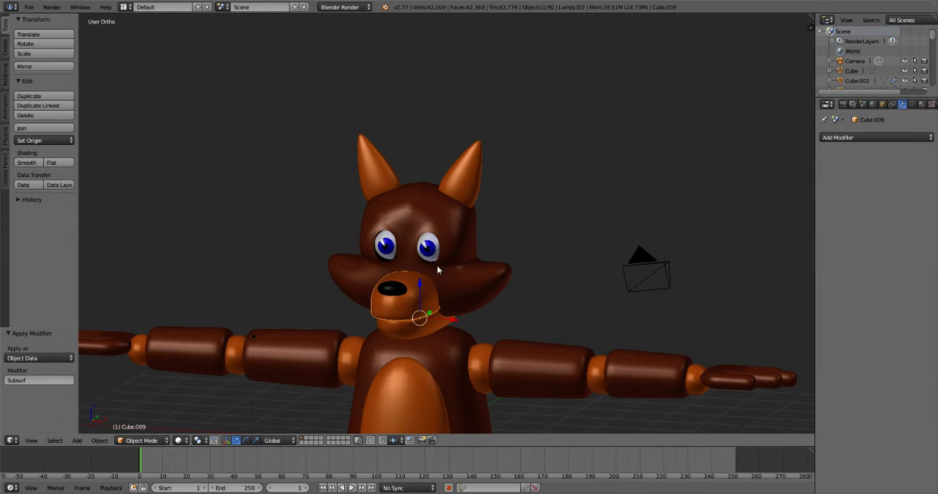
pyautogui.rightClick(395, 288)
pyautogui.rightClick(414, 325)
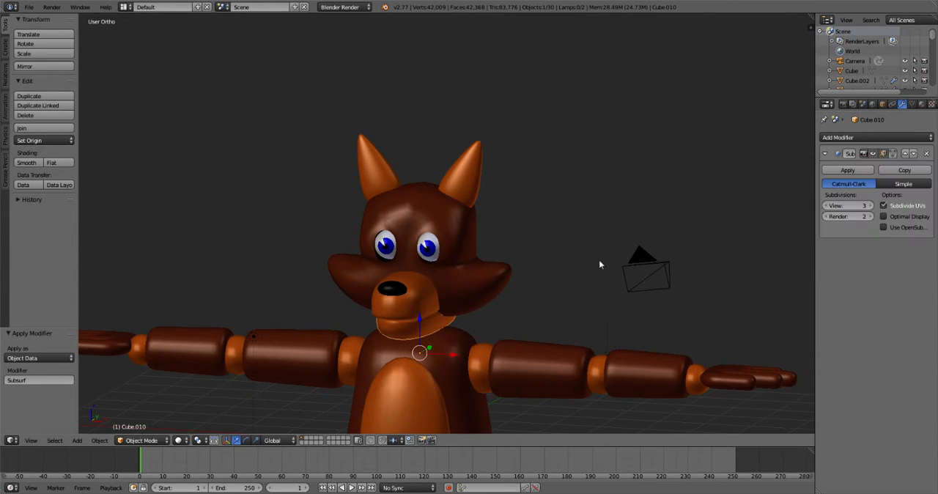
pyautogui.click(855, 169)
# - Join the head, upper muzzle and nose into one object, with the nose as the active object
pyautogui.rightClick(435, 217)
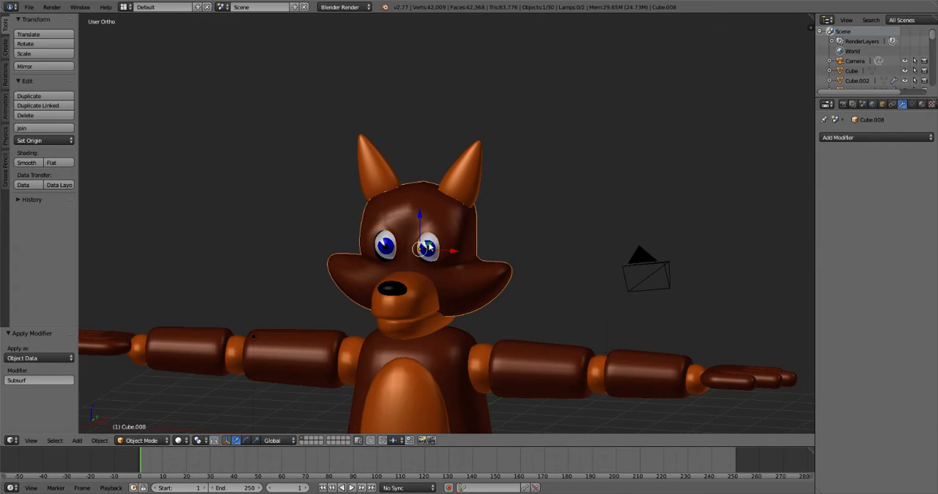
pyautogui.rightClick(412, 291)
pyautogui.rightClick(393, 290)
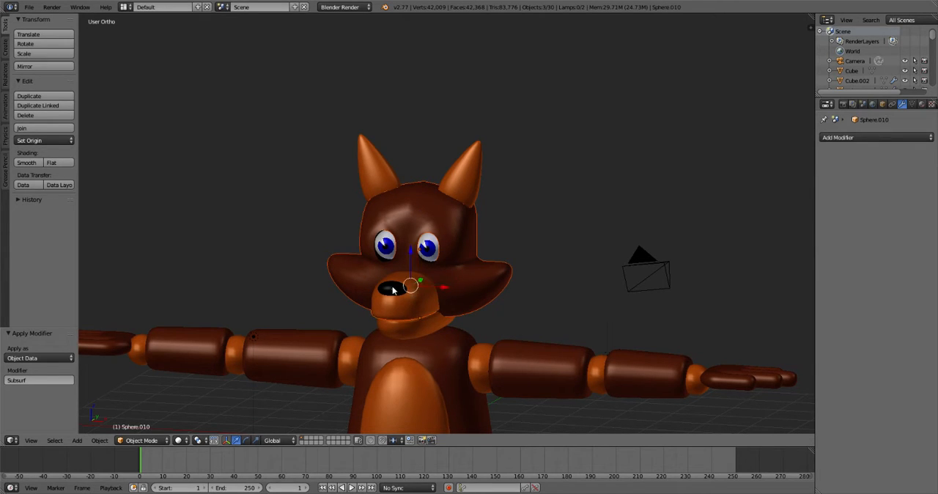
pyautogui.hotkey('ctrl', 'j')
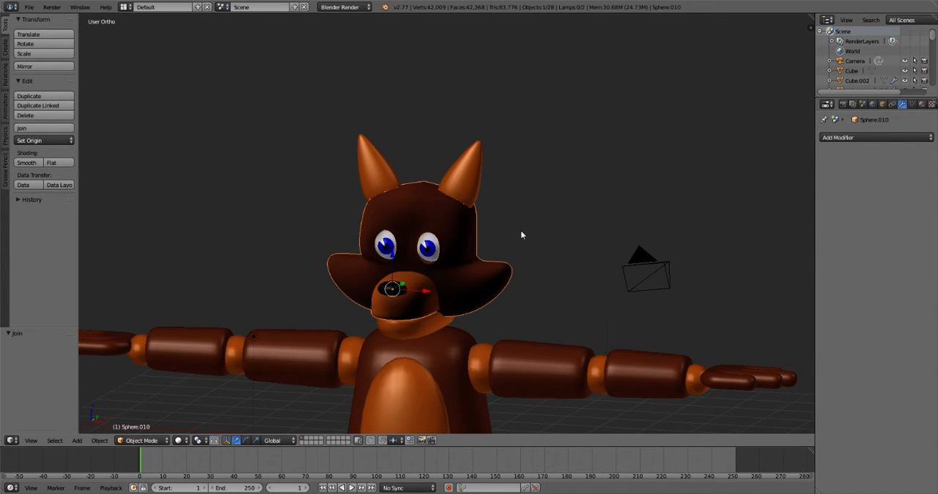
# - Join the head object into the ears and deselect everything in Object Mode
pyautogui.moveTo(522, 235); pyautogui.dragTo(498, 236, button='middle')
pyautogui.keyDown('shift'); pyautogui.rightClick(357, 180); pyautogui.keyUp('shift')
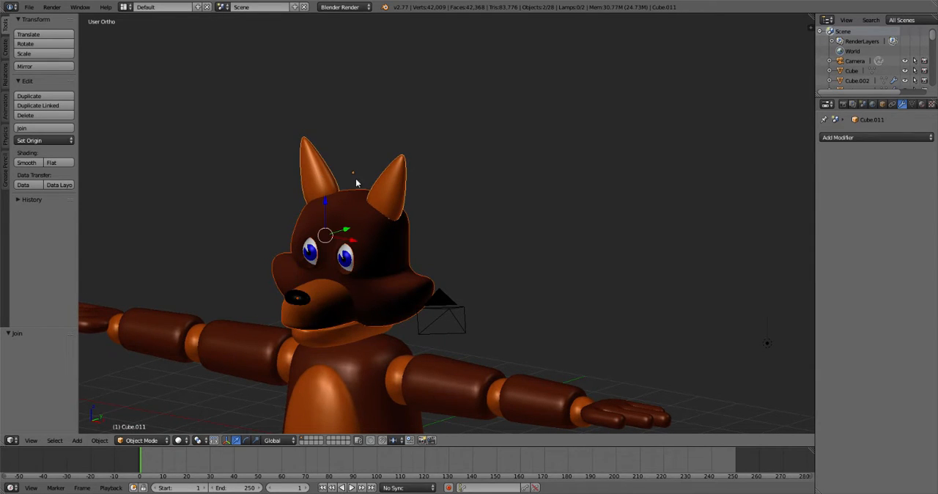
pyautogui.hotkey('ctrl', 'j')
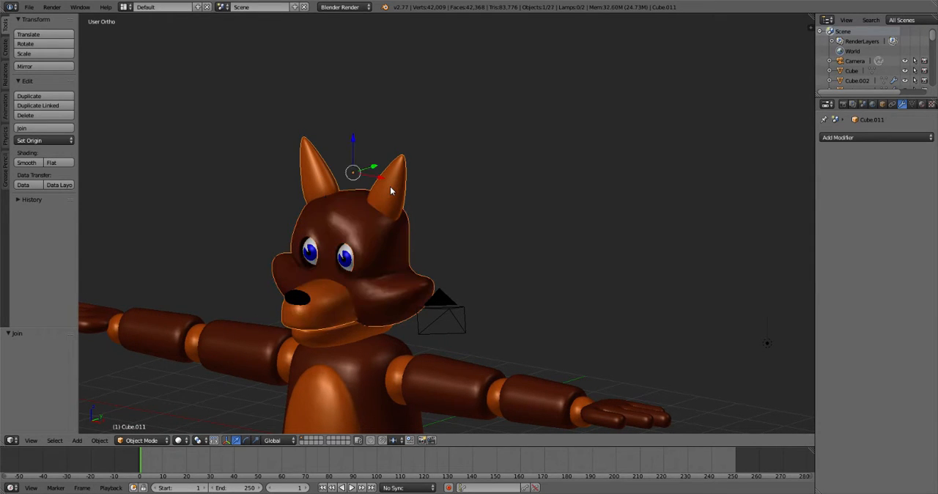
pyautogui.press('Tab')
pyautogui.press('Tab')
pyautogui.press('a')
pyautogui.moveTo(425, 259); pyautogui.dragTo(431, 238, button='middle')
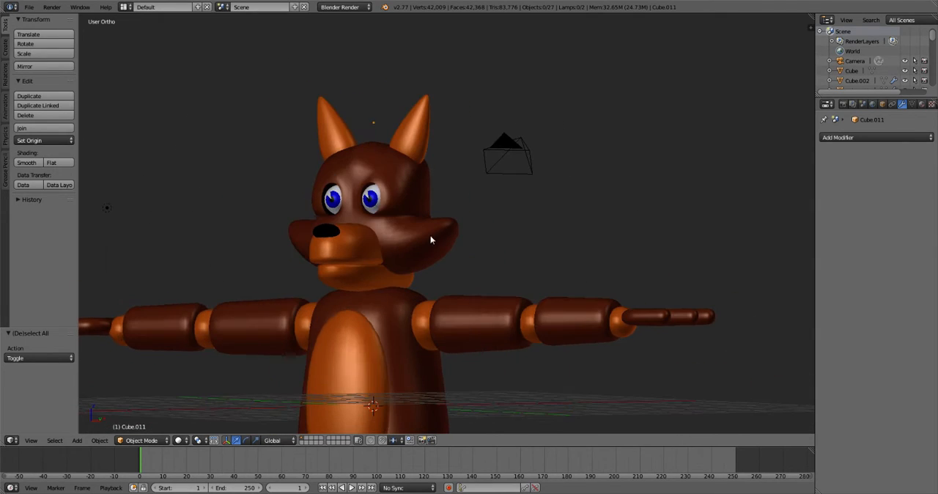
pyautogui.rightClick(368, 277)
pyautogui.press('Tab')
pyautogui.press('Tab')
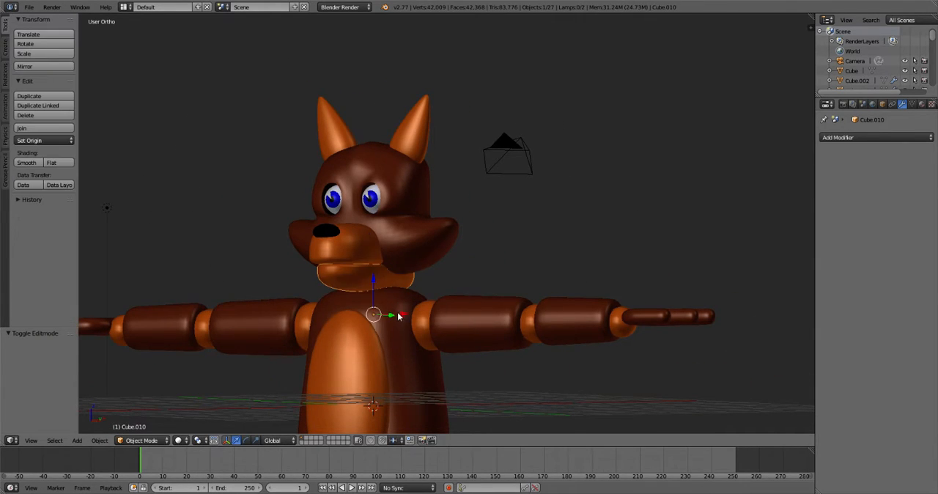
pyautogui.press('a')
# - Separate the hip and knee joint spheres of the character's right leg by loose parts and return to Object Mode
pyautogui.moveTo(376, 273); pyautogui.dragTo(462, 246, button='middle')
pyautogui.keyDown('shift'); pyautogui.moveTo(479, 430); pyautogui.dragTo(433, 249, button='middle'); pyautogui.keyUp('shift')
pyautogui.scroll(-2, 423, 260)
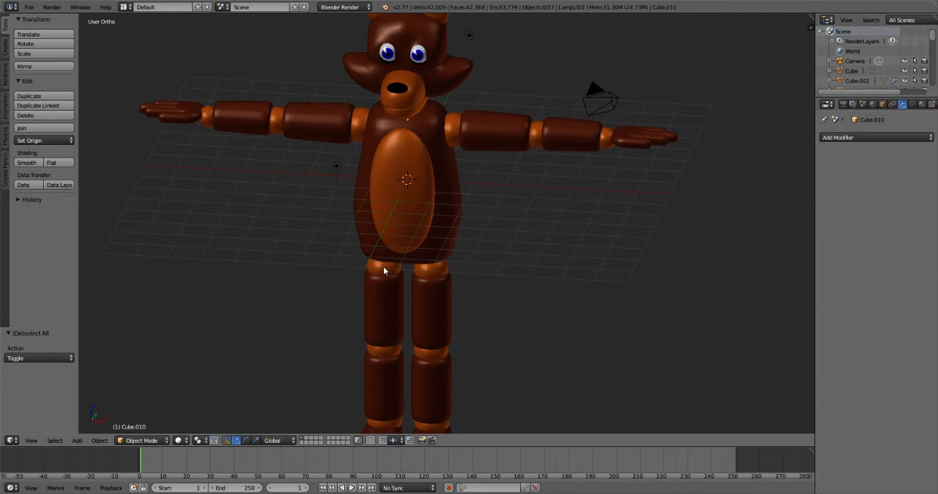
pyautogui.rightClick(383, 268)
pyautogui.moveTo(478, 290); pyautogui.dragTo(499, 256, button='middle')
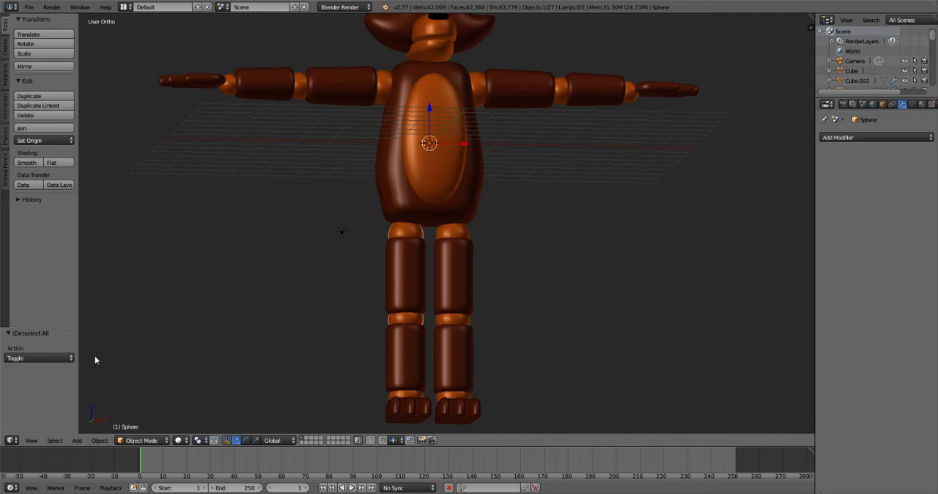
pyautogui.press('Tab')
pyautogui.click(99, 440)
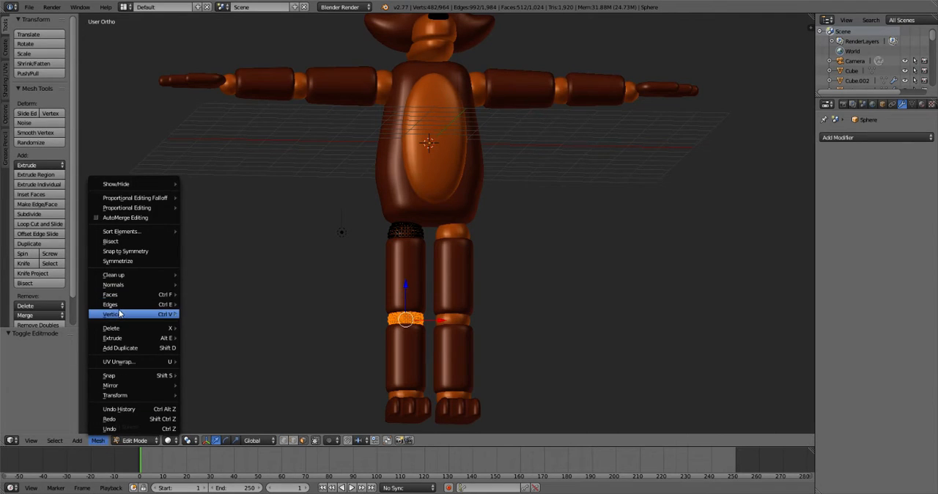
pyautogui.moveTo(173, 314)
pyautogui.moveTo(242, 165)
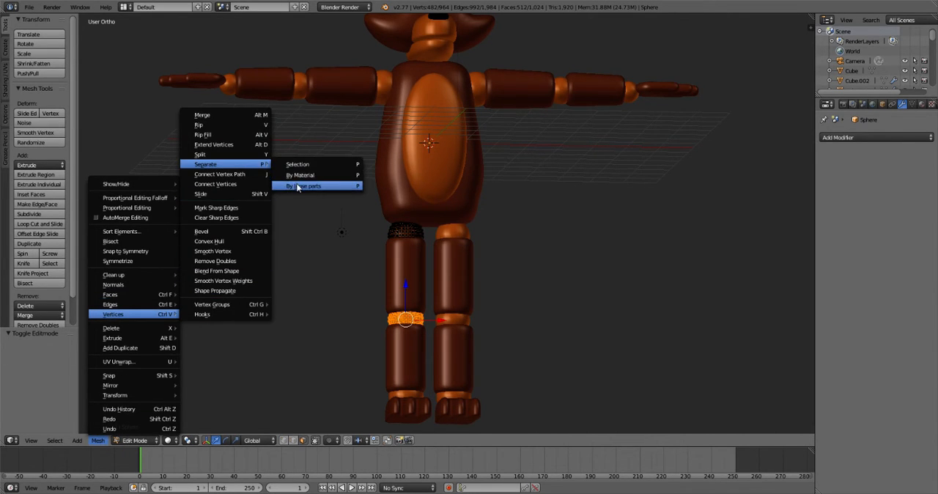
pyautogui.click(297, 184)
pyautogui.press('Tab')
pyautogui.press('a')
# - Separate the hip and knee joint spheres of the character's left leg by loose parts and return to Object Mode
pyautogui.rightClick(456, 232)
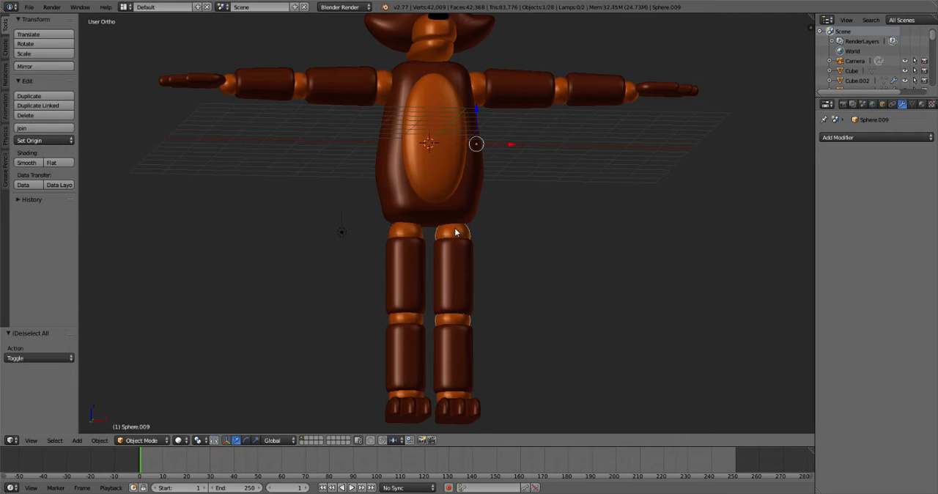
pyautogui.press('Tab')
pyautogui.click(98, 440)
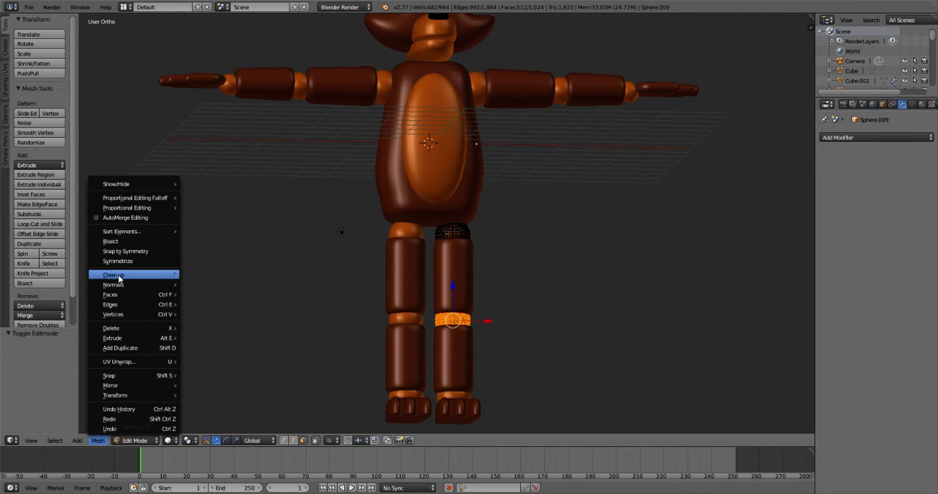
pyautogui.moveTo(123, 316)
pyautogui.moveTo(231, 163)
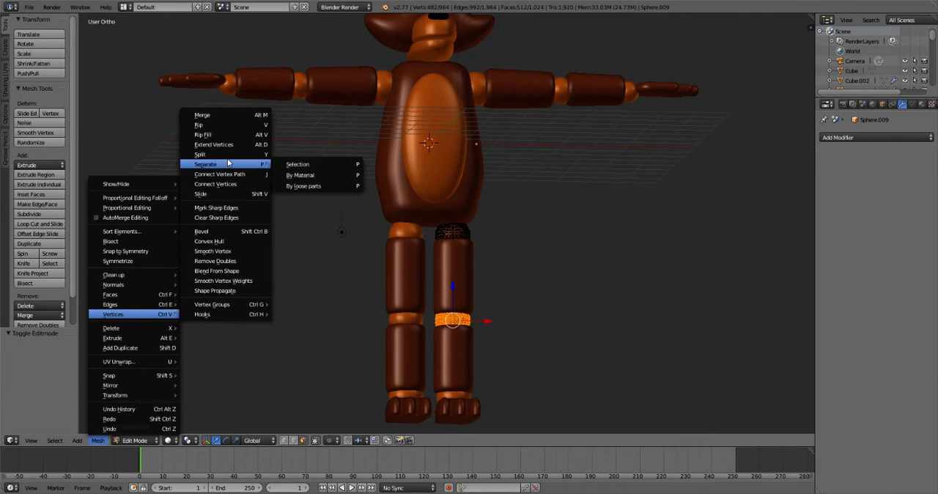
pyautogui.click(297, 184)
pyautogui.press('Tab')
pyautogui.press('Tab')
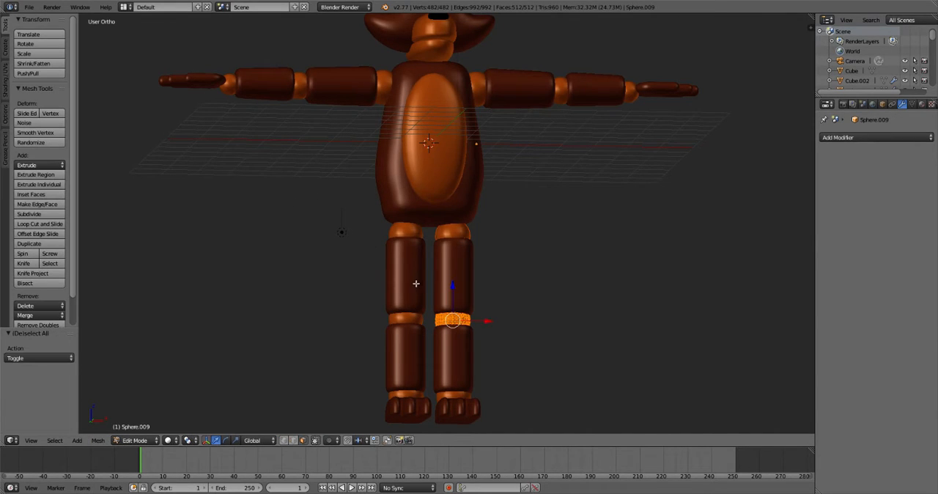
pyautogui.press('Tab')
# - Apply the Subsurf and Mirror modifiers on the upper legs, and separate them by loose parts
pyautogui.rightClick(407, 275)
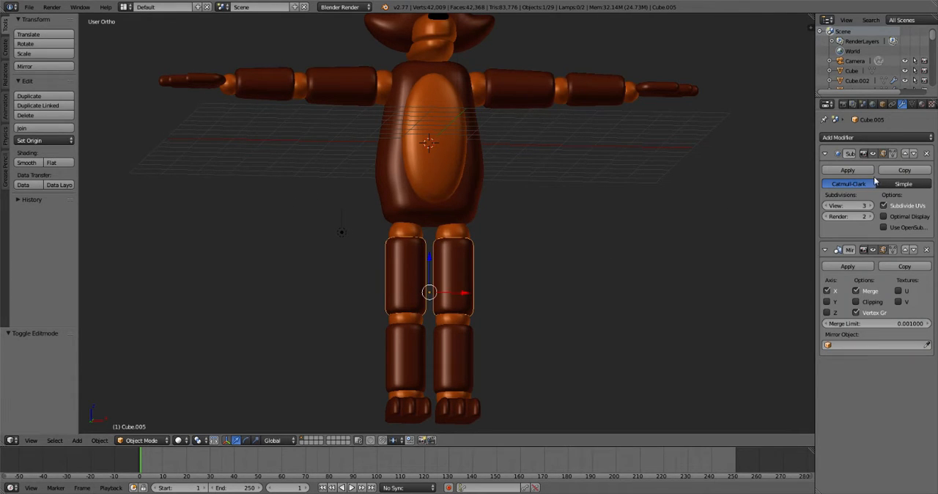
pyautogui.click(843, 170)
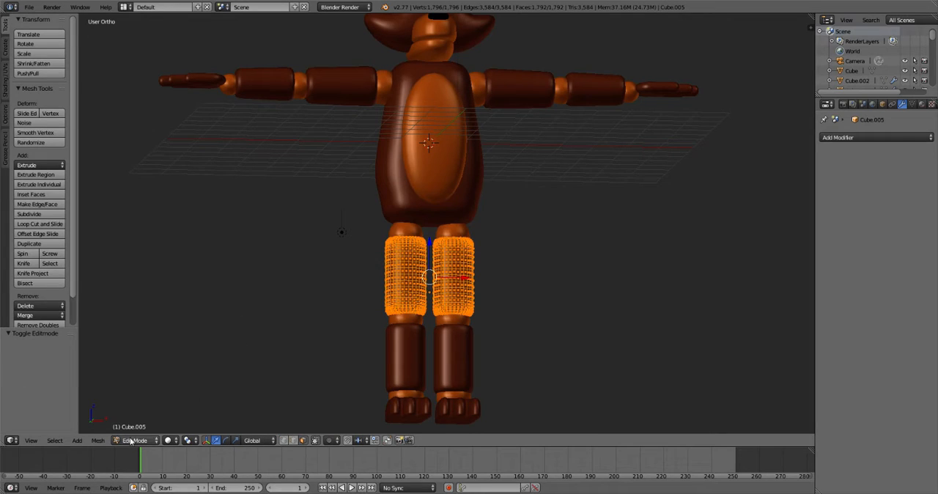
pyautogui.click(96, 441)
pyautogui.moveTo(117, 315)
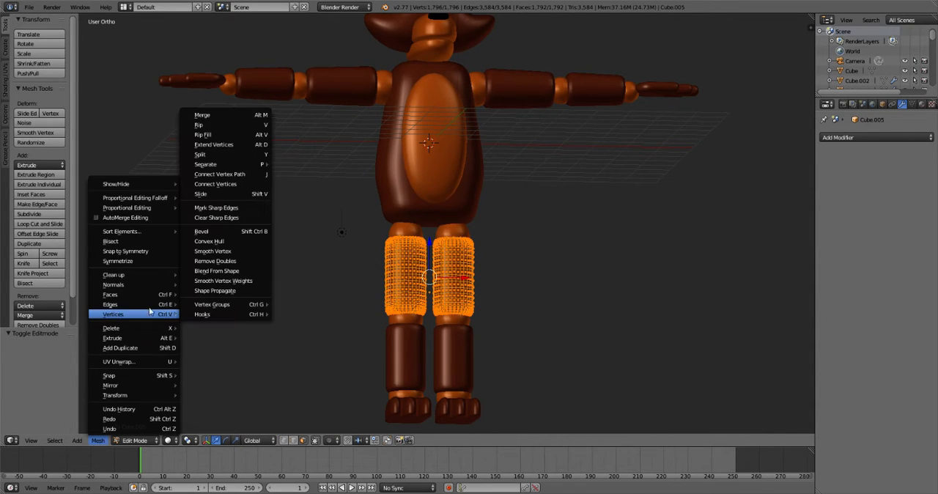
pyautogui.moveTo(218, 168)
pyautogui.click(300, 166)
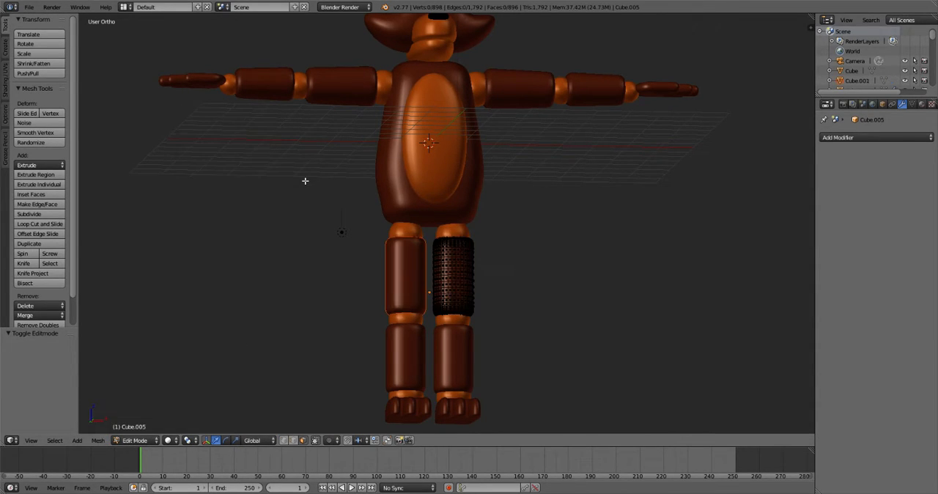
pyautogui.press('Tab')
# - Apply the Mirror modifier on the lower legs, keeping their Subsurf modifier
pyautogui.rightClick(417, 337)
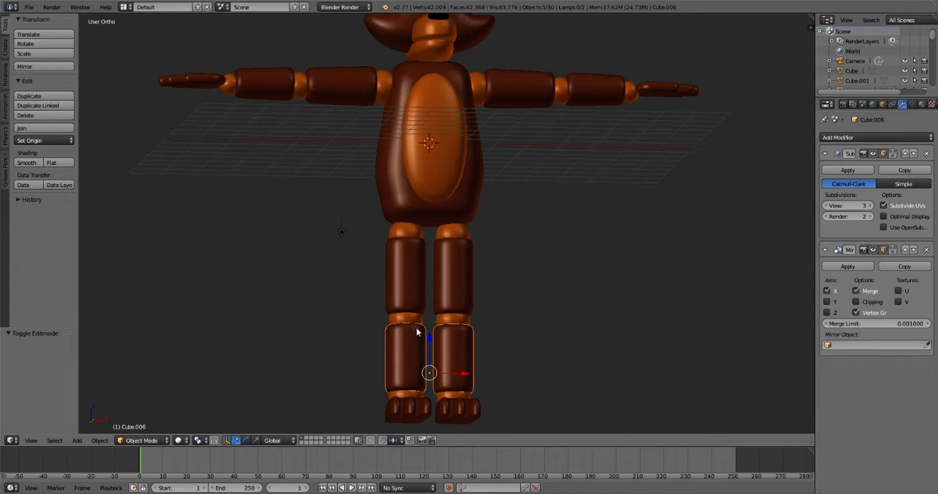
pyautogui.moveTo(483, 326); pyautogui.dragTo(465, 337, button='middle')
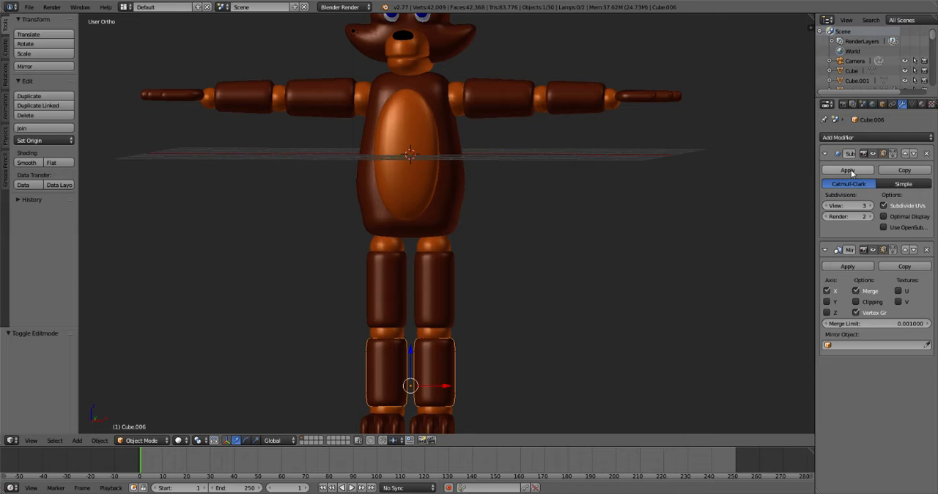
pyautogui.click(848, 266)
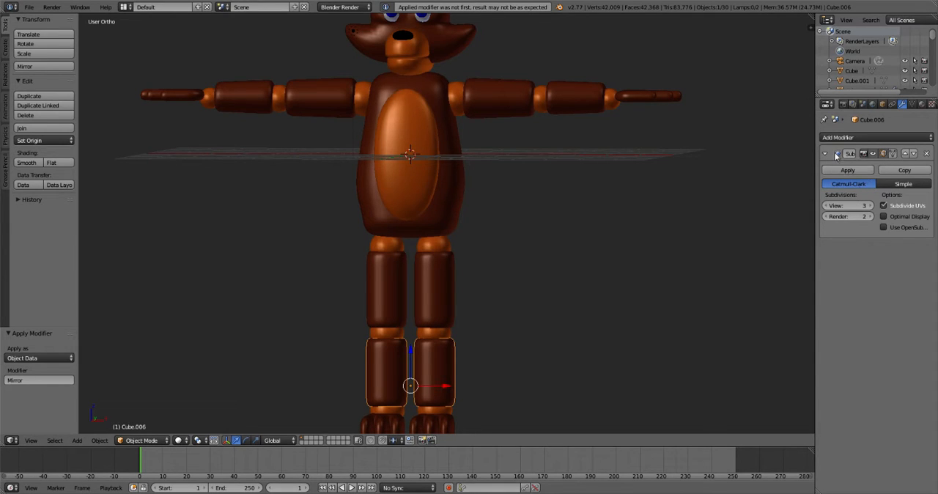
pyautogui.rightClick(421, 129)
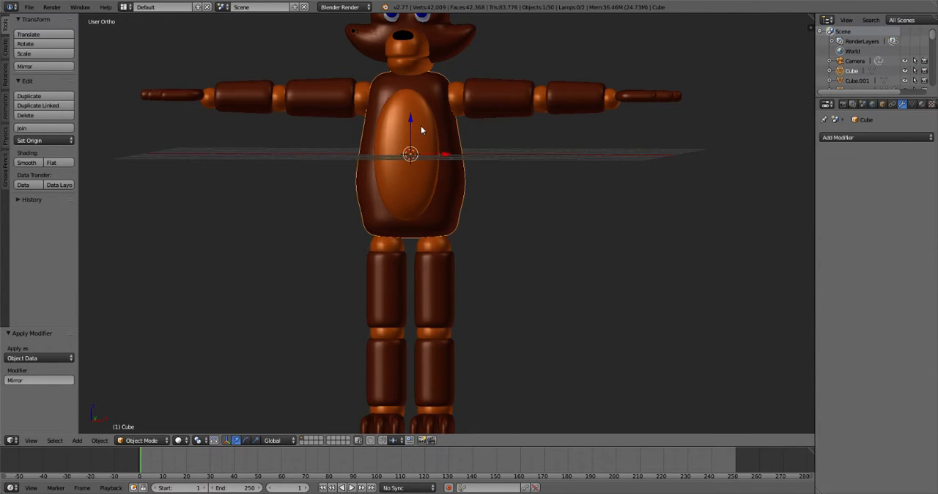
pyautogui.press('Tab')
pyautogui.press('k')
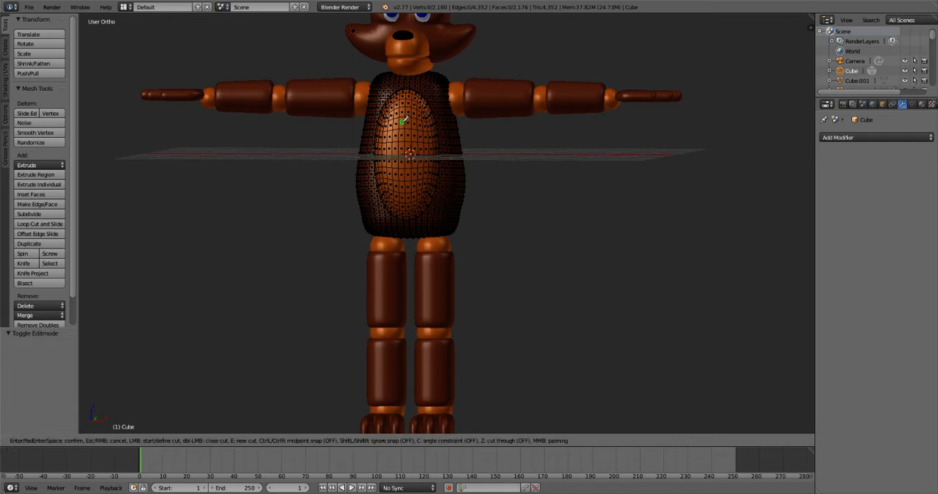
pyautogui.press('Escape')
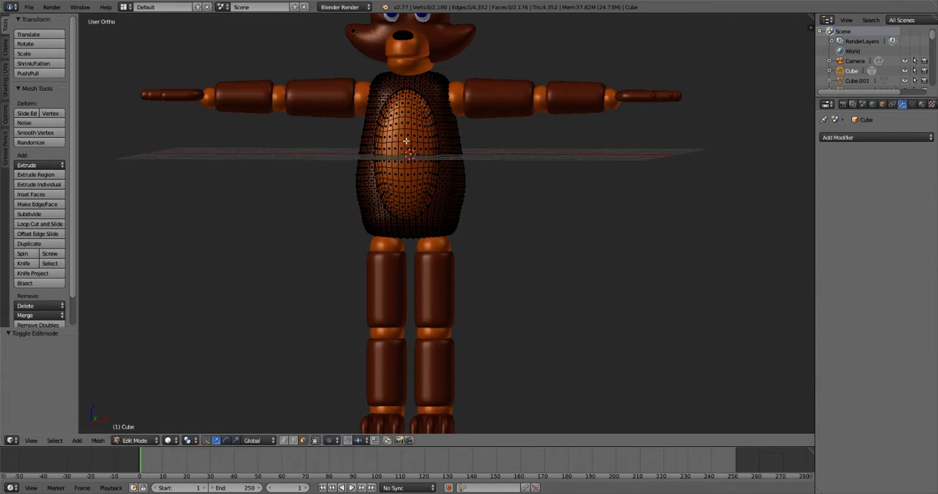
pyautogui.press('k')
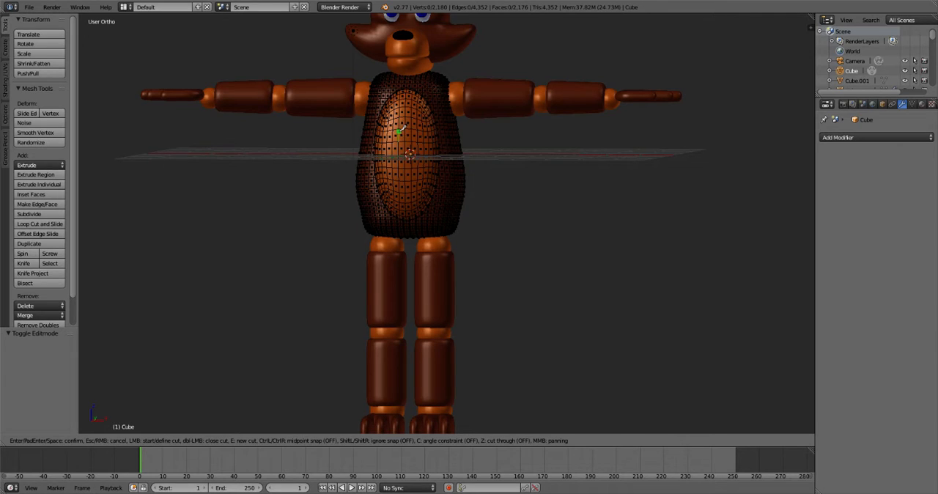
pyautogui.click(399, 132)
pyautogui.press('Escape')
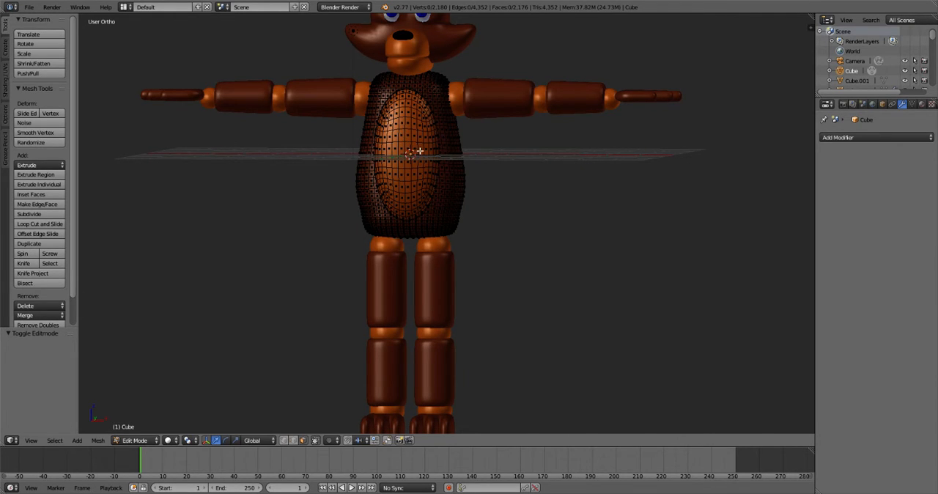
pyautogui.press('Tab')
pyautogui.rightClick(378, 272)
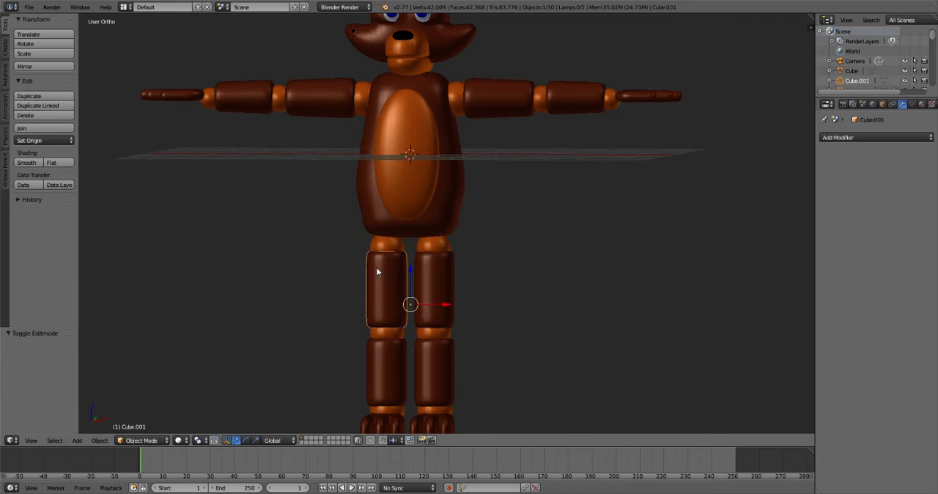
pyautogui.rightClick(451, 273)
# - Separate the mirrored lower legs by loose parts and select the character's right lower leg in Object Mode
pyautogui.rightClick(409, 375)
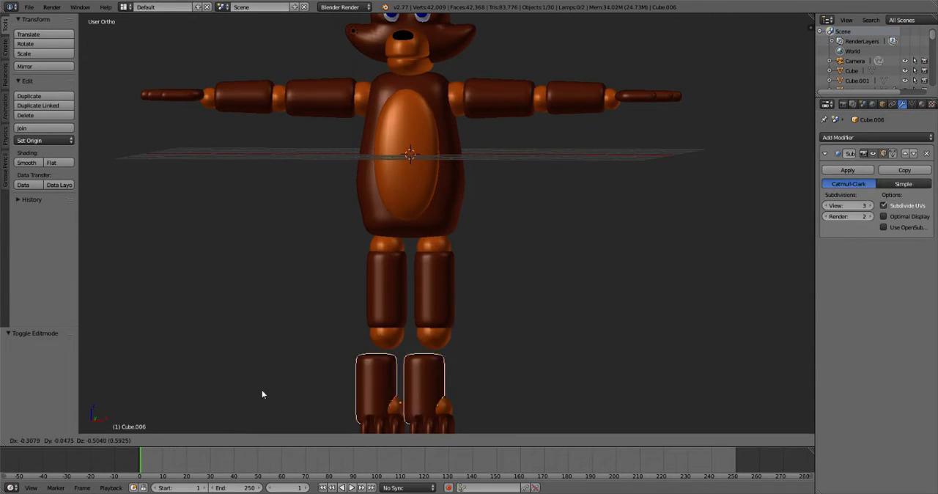
pyautogui.press('Tab')
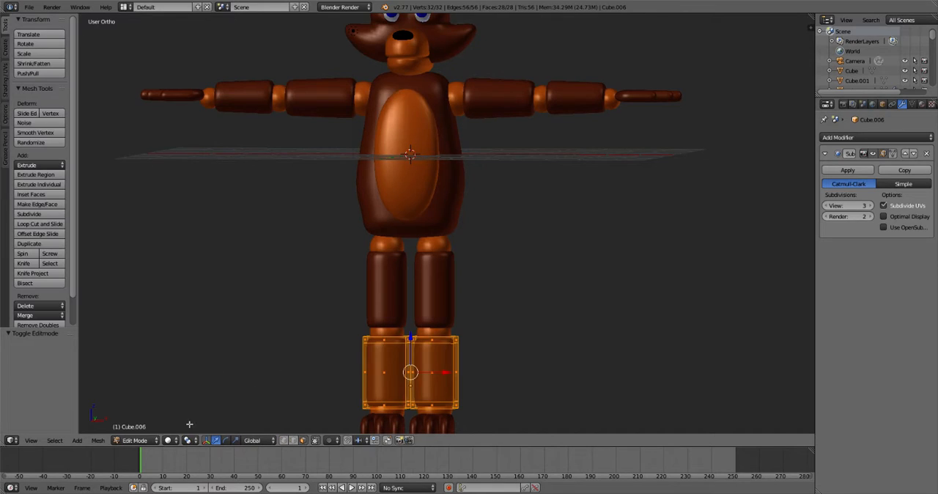
pyautogui.click(98, 440)
pyautogui.moveTo(121, 313)
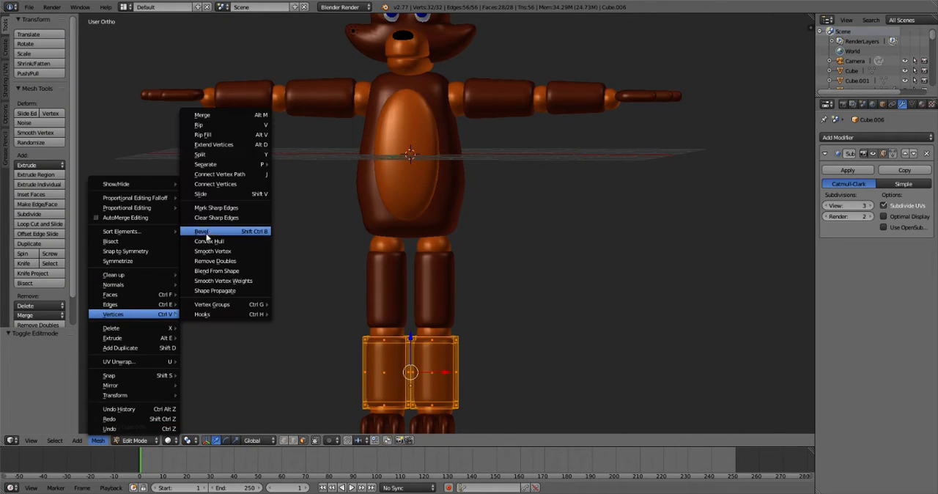
pyautogui.moveTo(215, 169)
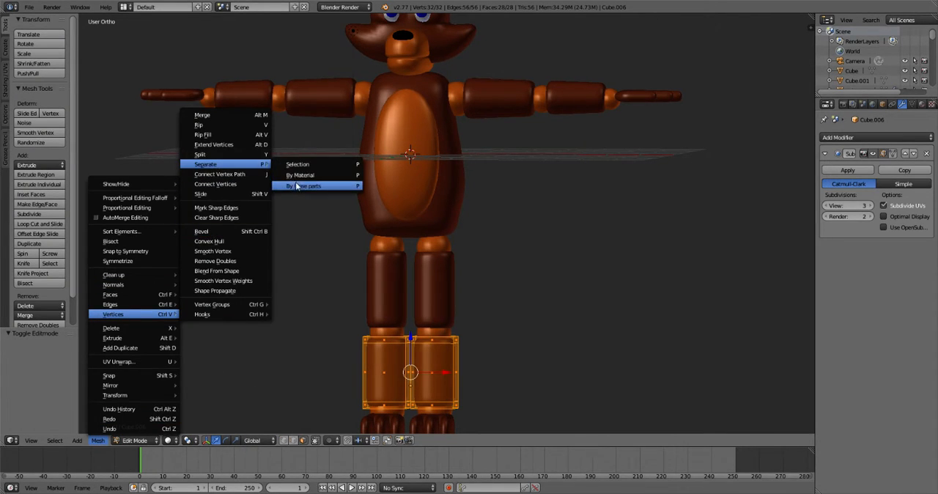
pyautogui.click(301, 186)
pyautogui.press('Tab')
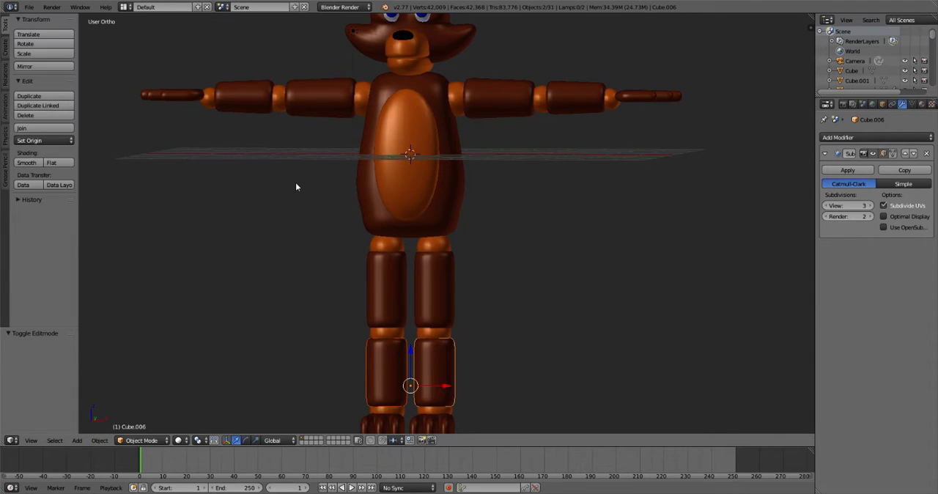
pyautogui.press('a')
pyautogui.rightClick(396, 401)
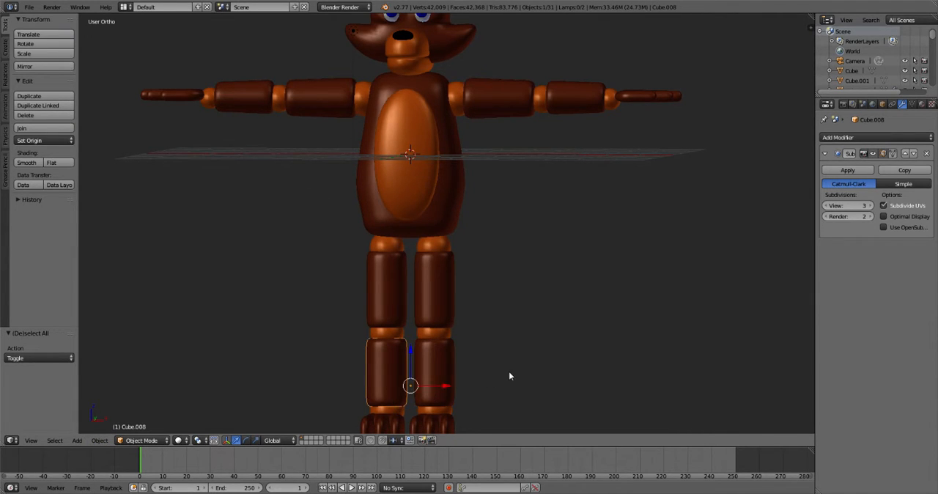
# - Apply the Mirror modifier on the feet, keeping their Subsurf modifier
pyautogui.keyDown('shift'); pyautogui.moveTo(484, 395); pyautogui.dragTo(511, 300, button='middle'); pyautogui.keyUp('shift')
pyautogui.rightClick(477, 319)
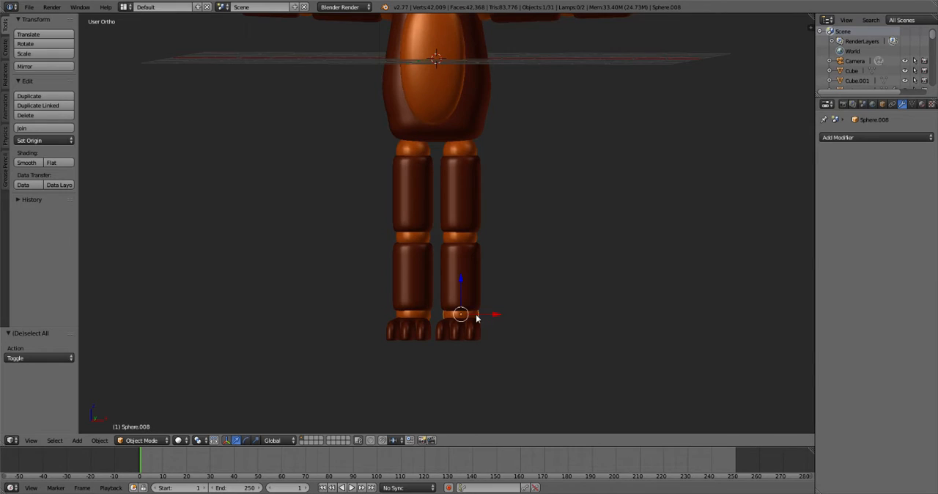
pyautogui.rightClick(410, 339)
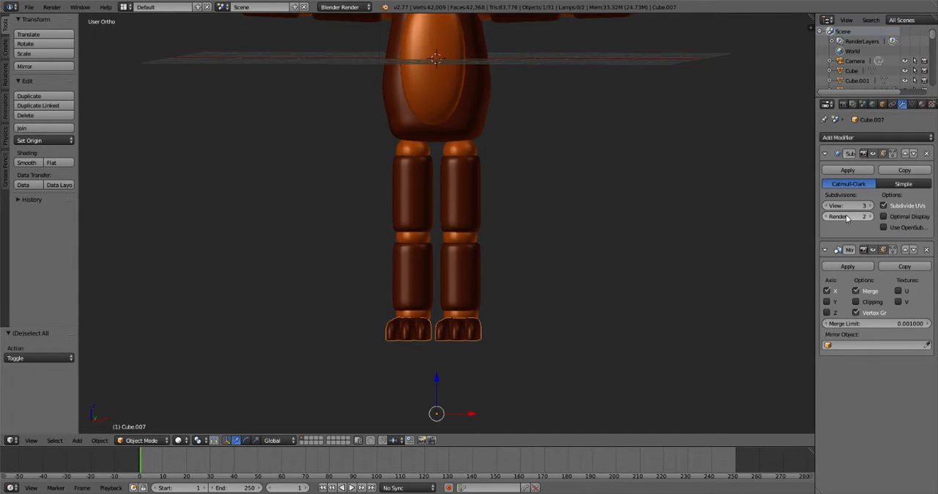
pyautogui.click(839, 268)
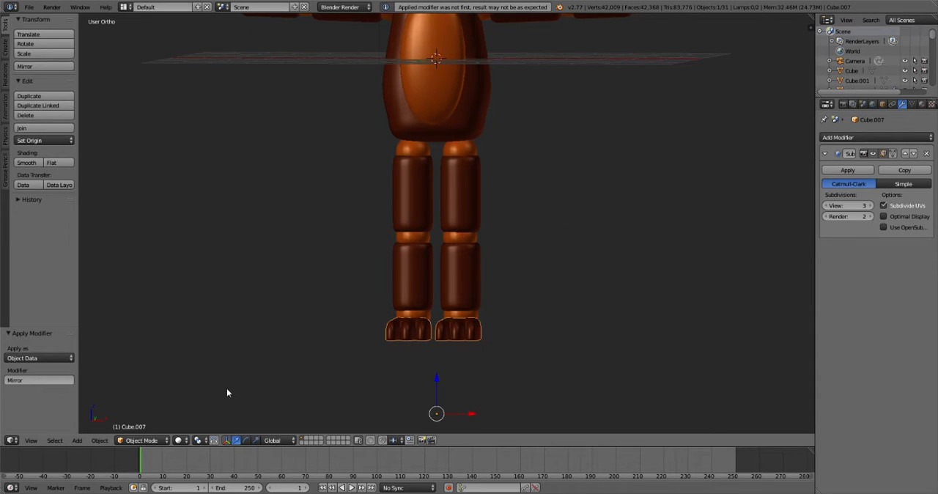
pyautogui.press('Tab')
# - Separate the mirrored feet by loose parts in Edit Mode
pyautogui.press('Tab')
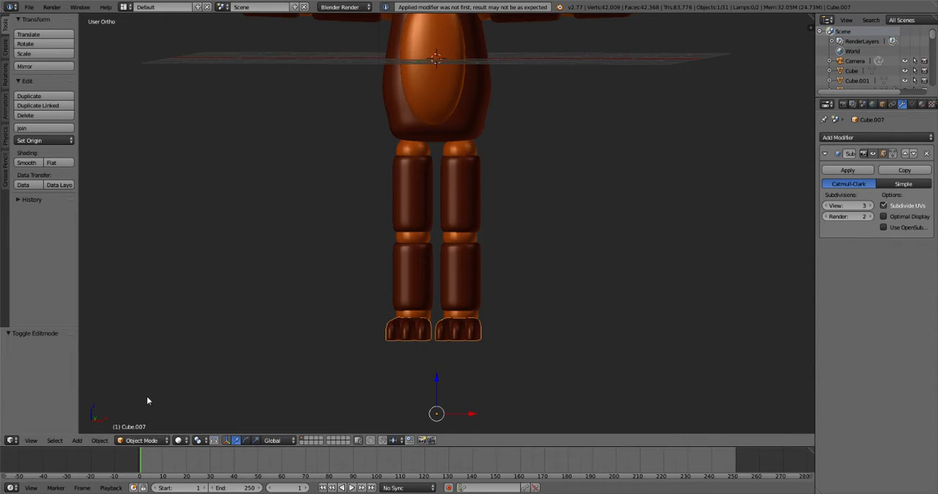
pyautogui.press('Tab')
pyautogui.click(98, 440)
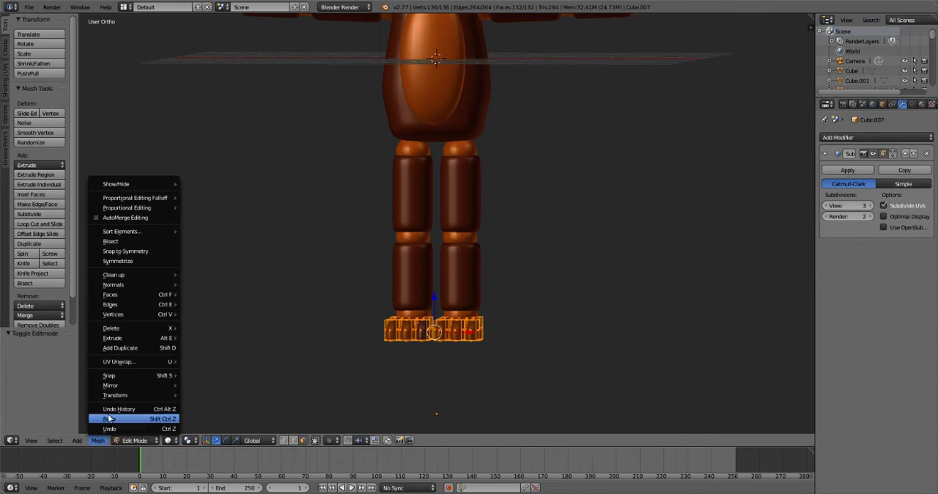
pyautogui.moveTo(129, 333)
pyautogui.moveTo(132, 314)
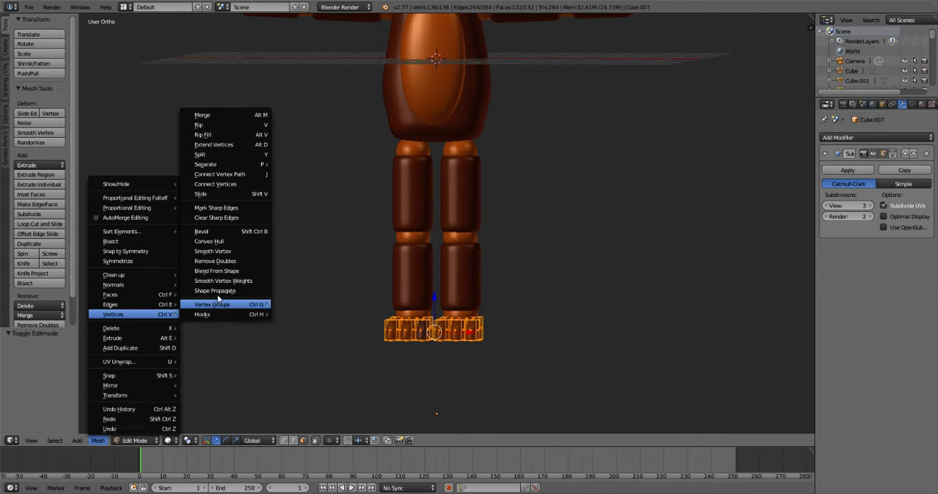
pyautogui.moveTo(214, 167)
pyautogui.click(305, 185)
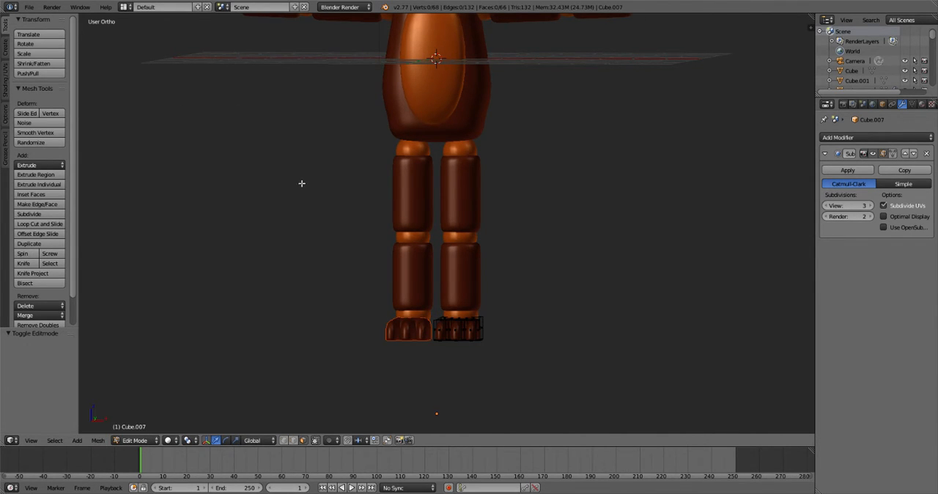
# - Return to Object Mode and deselect the separated feet
pyautogui.press('Tab')
pyautogui.press('a')
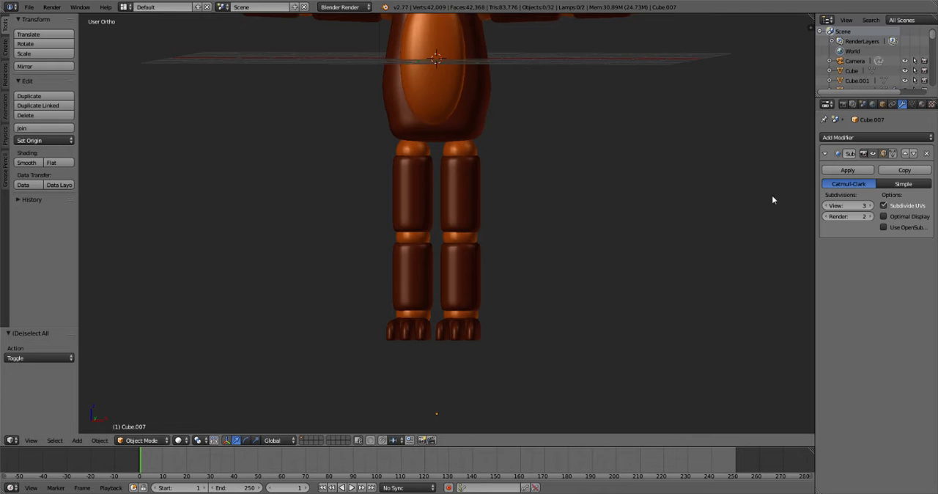
pyautogui.moveTo(550, 291); pyautogui.dragTo(431, 325, button='middle')
pyautogui.scroll(-5, 432, 325)
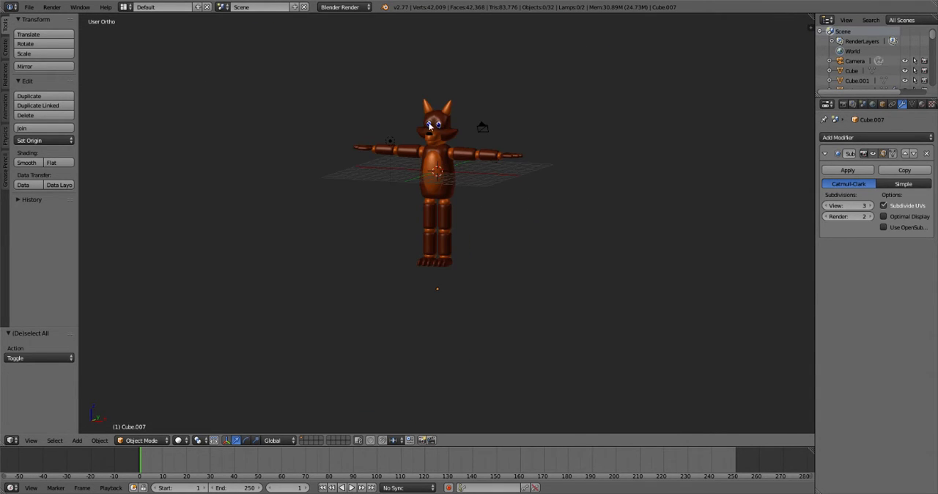
# - Examine the separated arm pieces and the joined torso by selecting them individually, leaving everything deselected
pyautogui.rightClick(367, 151)
pyautogui.scroll(6, 396, 147)
pyautogui.keyDown('shift'); pyautogui.moveTo(412, 172); pyautogui.dragTo(439, 308, button='middle'); pyautogui.keyUp('shift')
pyautogui.rightClick(349, 134)
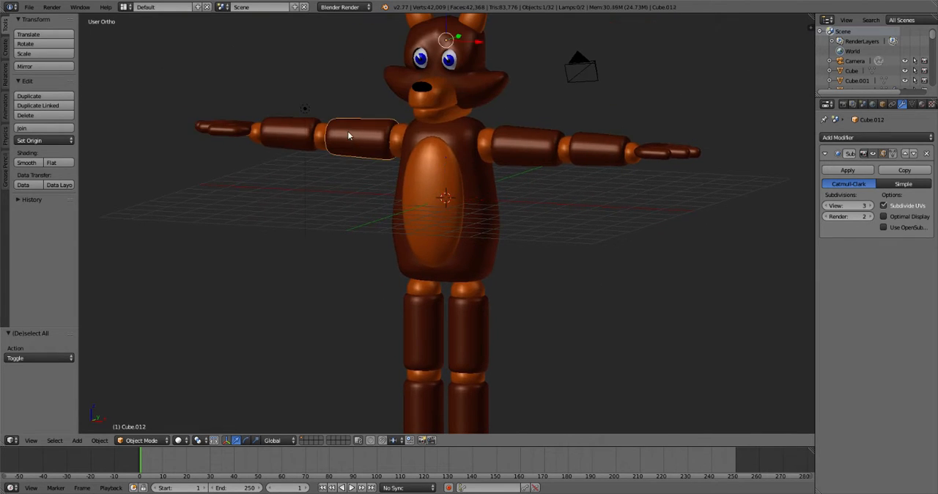
pyautogui.press('Tab')
pyautogui.press('Tab')
pyautogui.press('a')
pyautogui.rightClick(456, 237)
pyautogui.press('a')
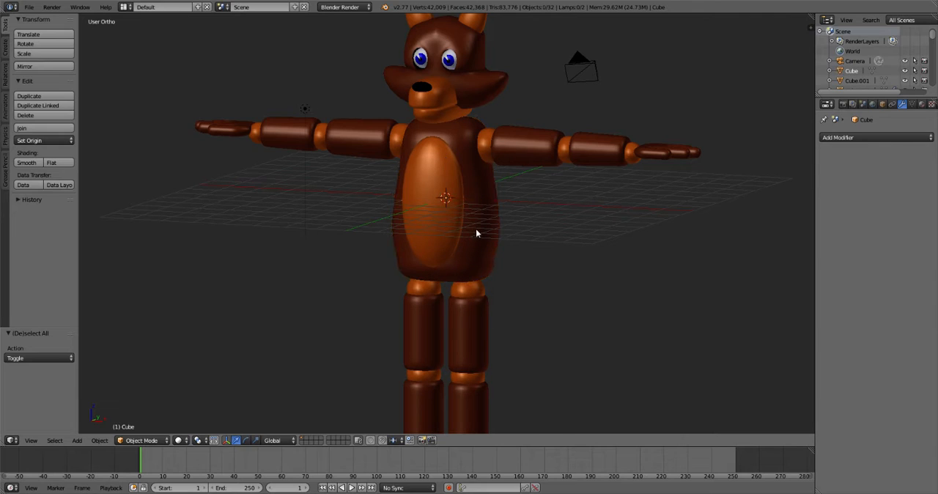
pyautogui.hotkey('shift', 'a')
pyautogui.moveTo(476, 230)
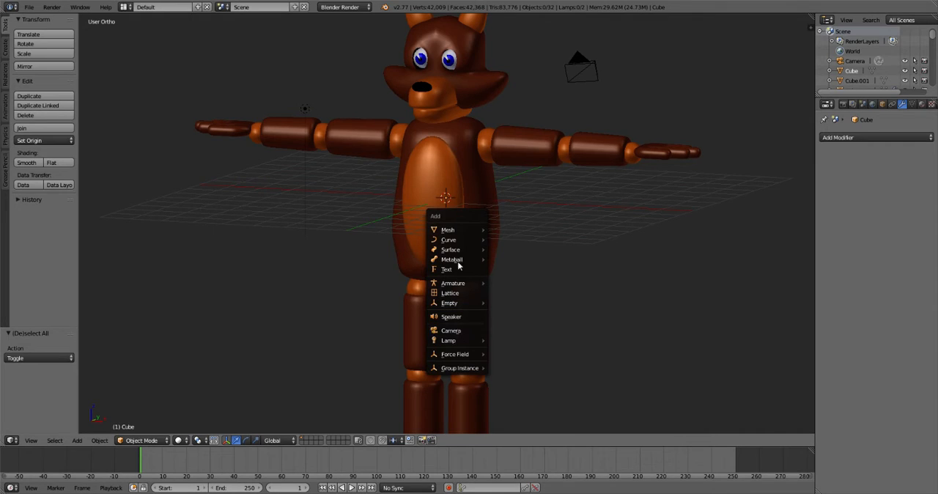
pyautogui.moveTo(456, 284)
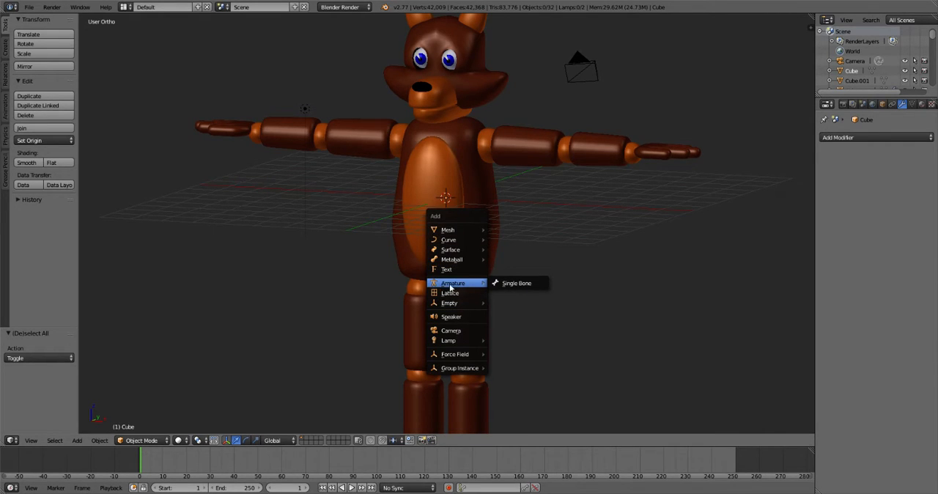
pyautogui.click(378, 263)
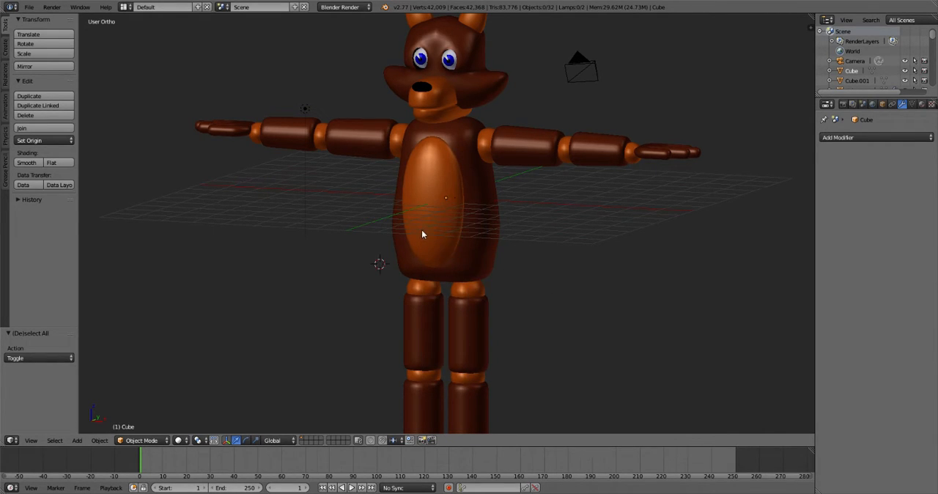
pyautogui.hotkey('shift', 'c')
pyautogui.scroll(5, 445, 289)
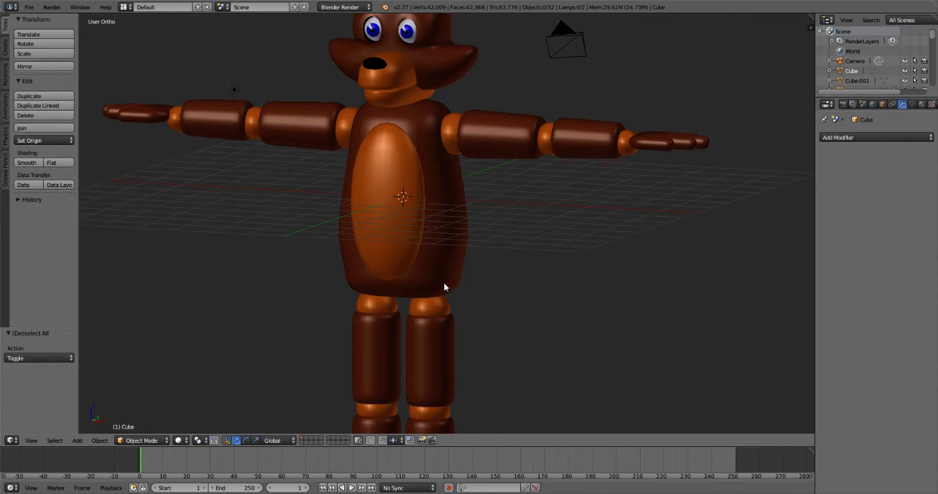
# - Add a single-bone armature at the world origin and enable X-Ray in its display settings
pyautogui.hotkey('shift', 'a')
pyautogui.moveTo(450, 338)
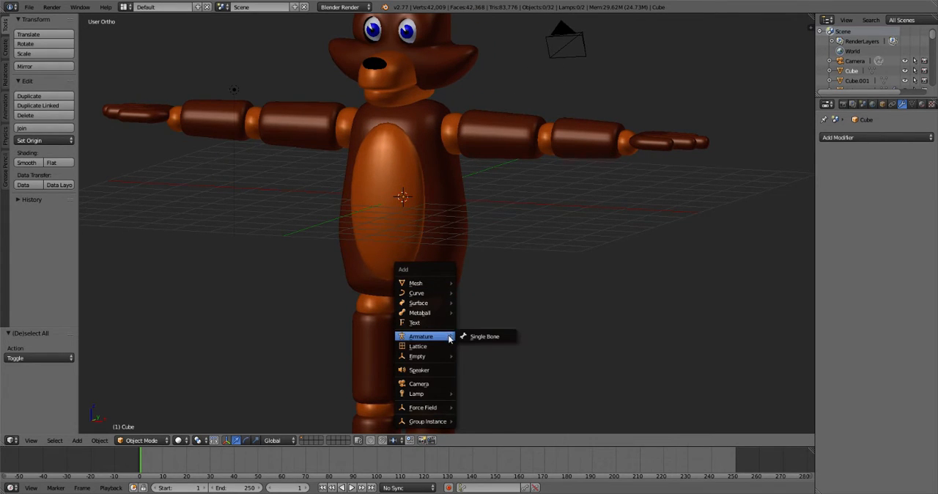
pyautogui.click(481, 337)
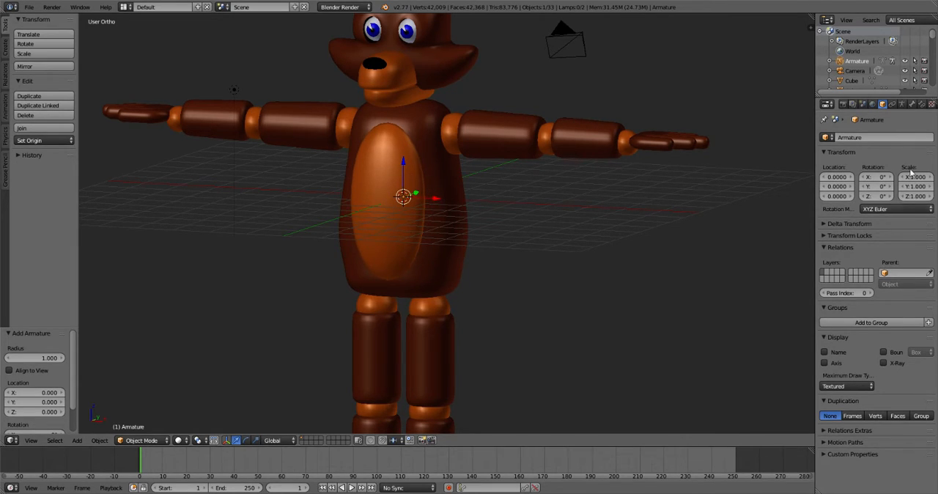
pyautogui.click(904, 105)
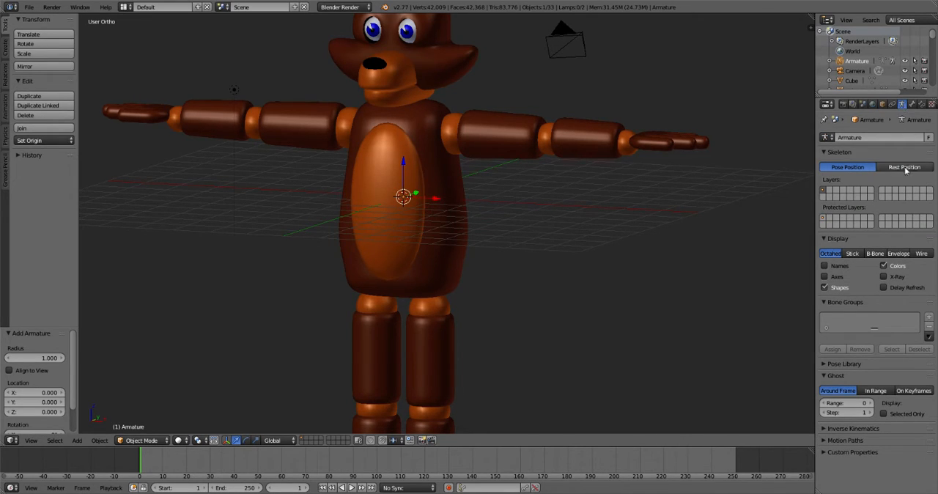
pyautogui.click(884, 277)
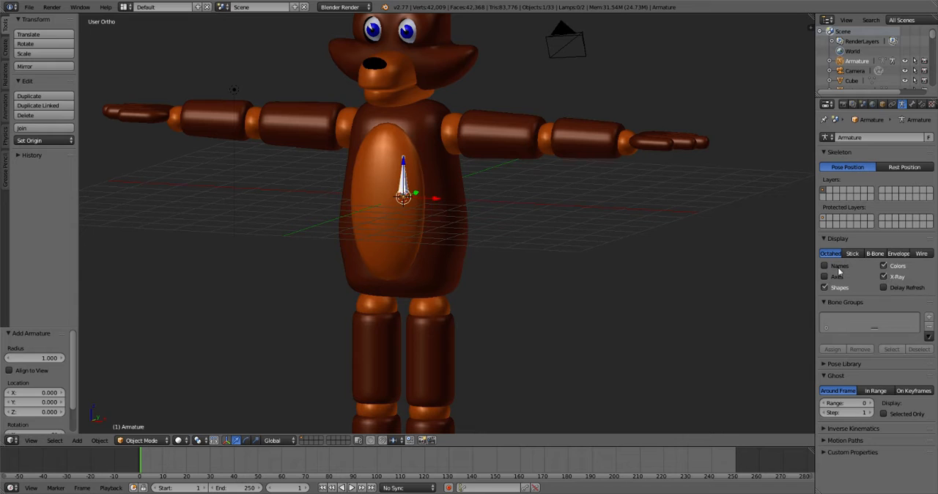
# - Move the armature down to the torso's base, and in Edit Mode raise the bone's tip 3.744 units along Z to the neck
pyautogui.moveTo(480, 212); pyautogui.dragTo(498, 203, button='middle')
pyautogui.press('KP_1')
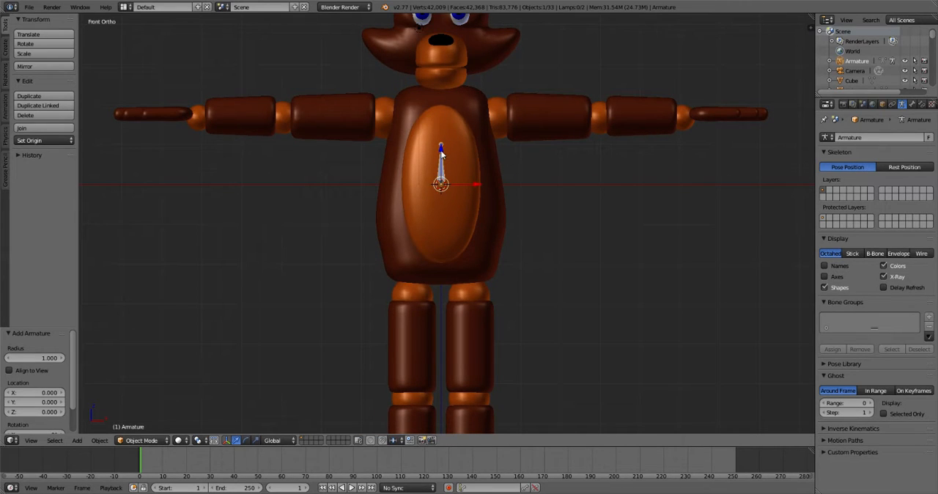
pyautogui.press('g')
pyautogui.press('z')
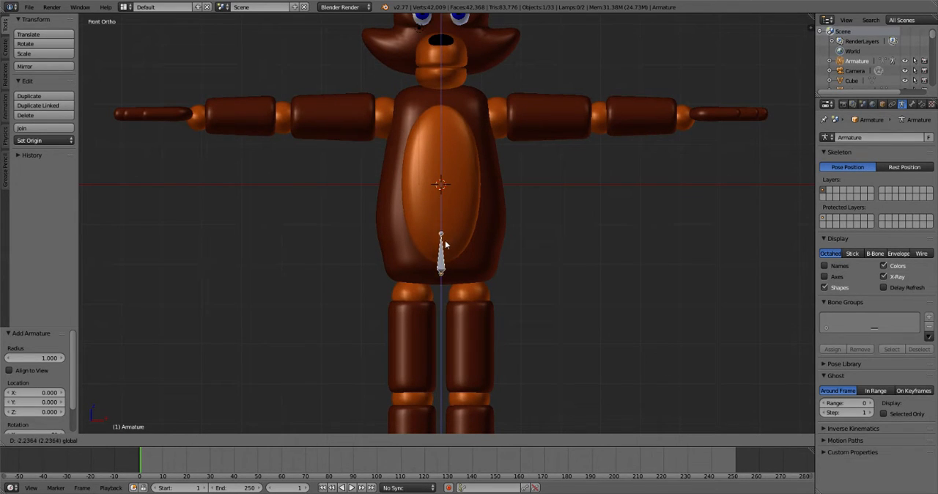
pyautogui.click(440, 244)
pyautogui.press('Tab')
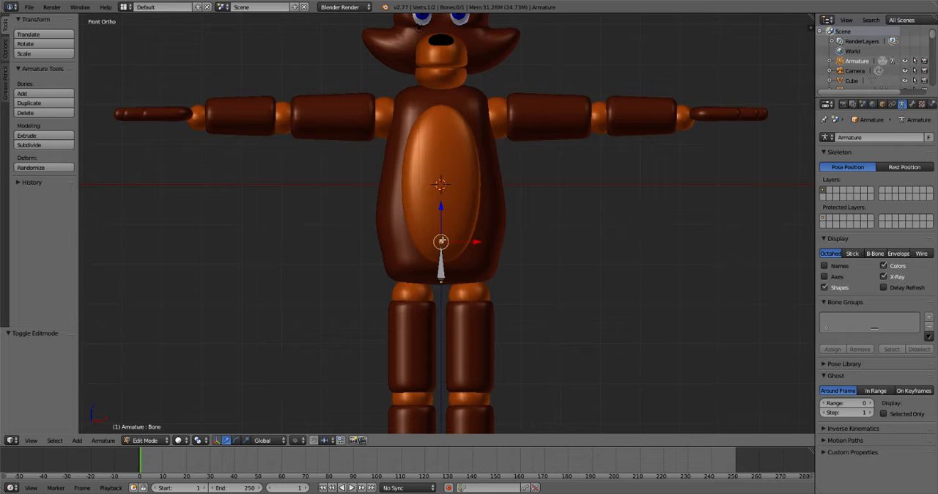
pyautogui.moveTo(440, 207); pyautogui.dragTo(442, 58)
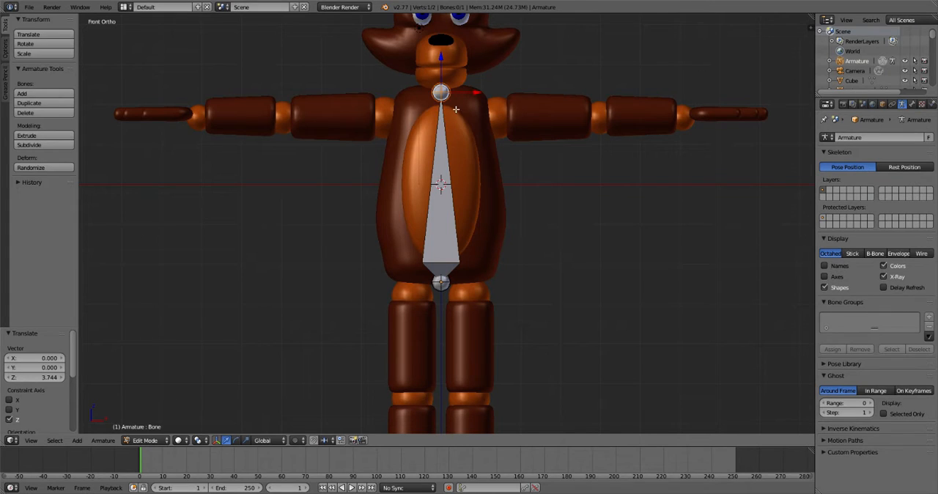
# - Extrude a head bone from the neck joint 3.089 units straight up along Z to the top of the head
pyautogui.keyDown('shift'); pyautogui.moveTo(545, 169); pyautogui.dragTo(534, 260, button='middle'); pyautogui.keyUp('shift')
pyautogui.press('e')
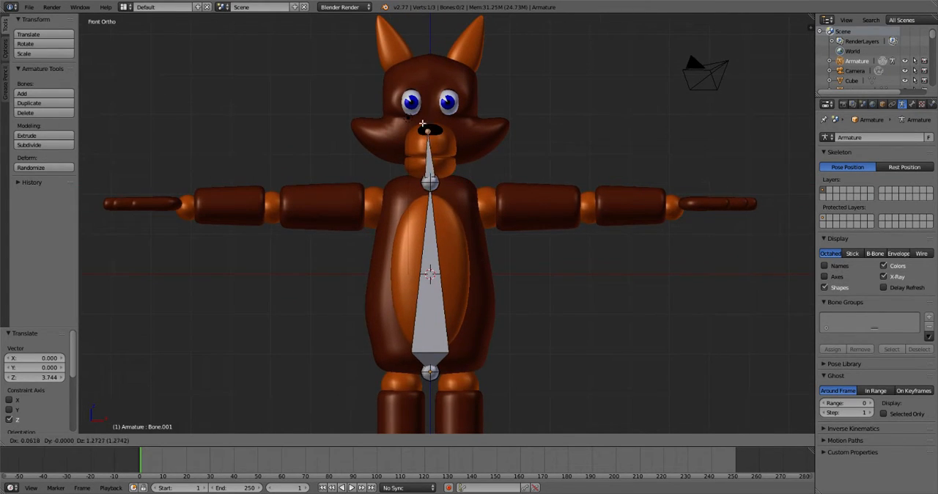
pyautogui.press('z')
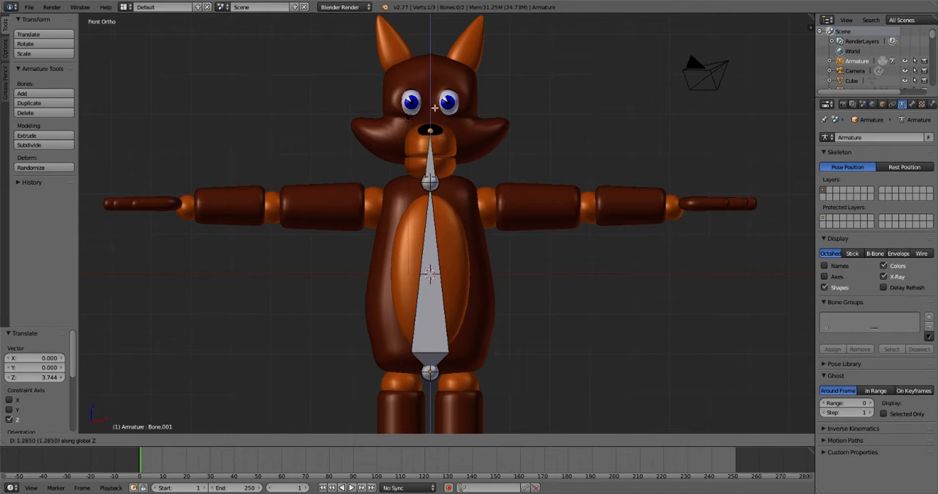
pyautogui.click(441, 40)
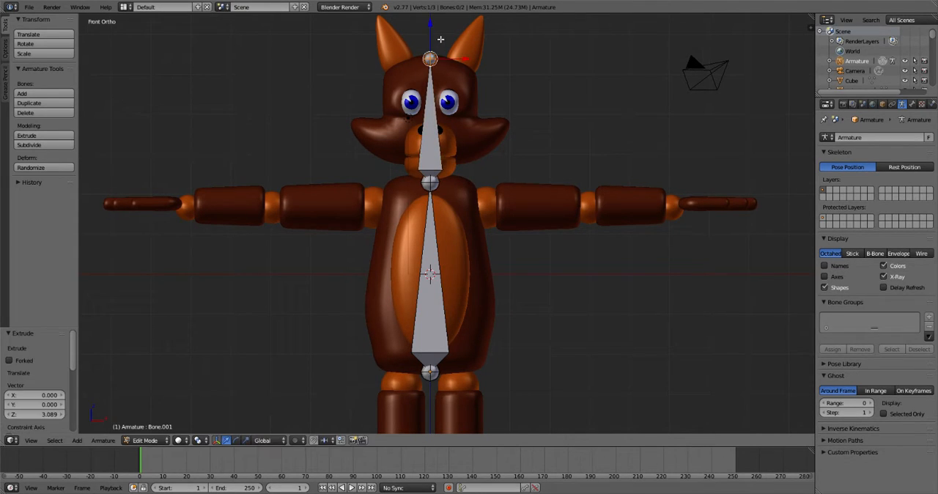
pyautogui.moveTo(581, 185); pyautogui.dragTo(357, 139, button='middle')
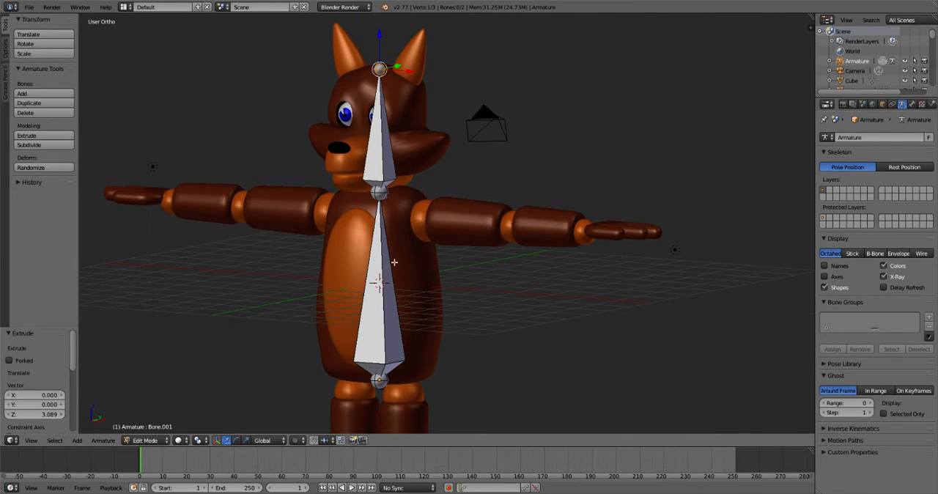
pyautogui.press('KP_1')
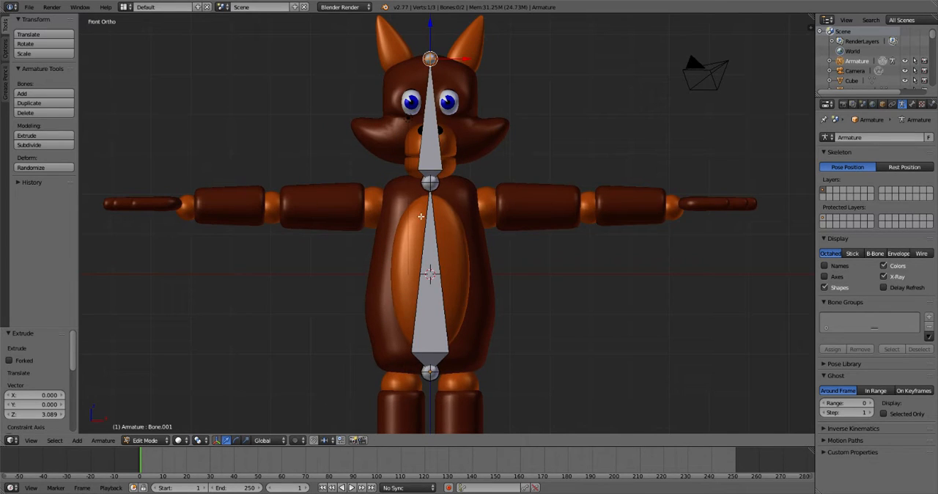
# - Select the joint at the neck and make sure X-Axis Mirror is enabled in the armature options
pyautogui.rightClick(428, 183)
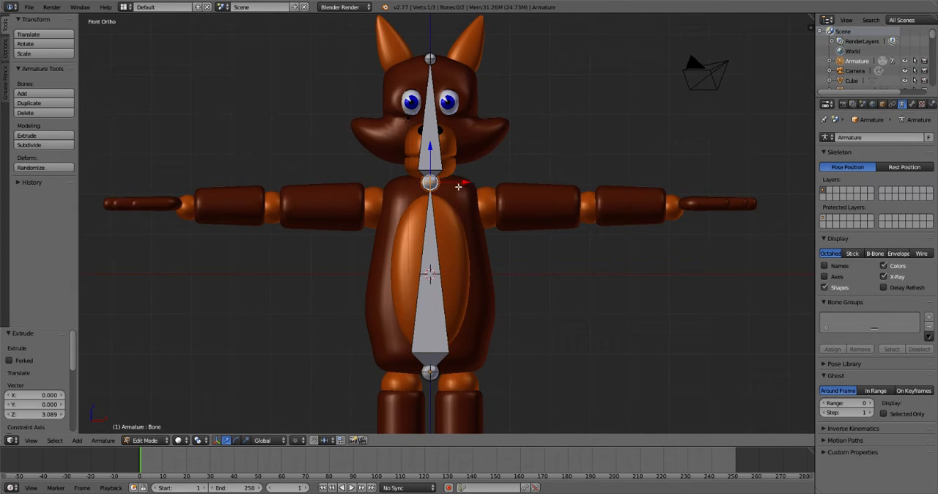
pyautogui.click(5, 47)
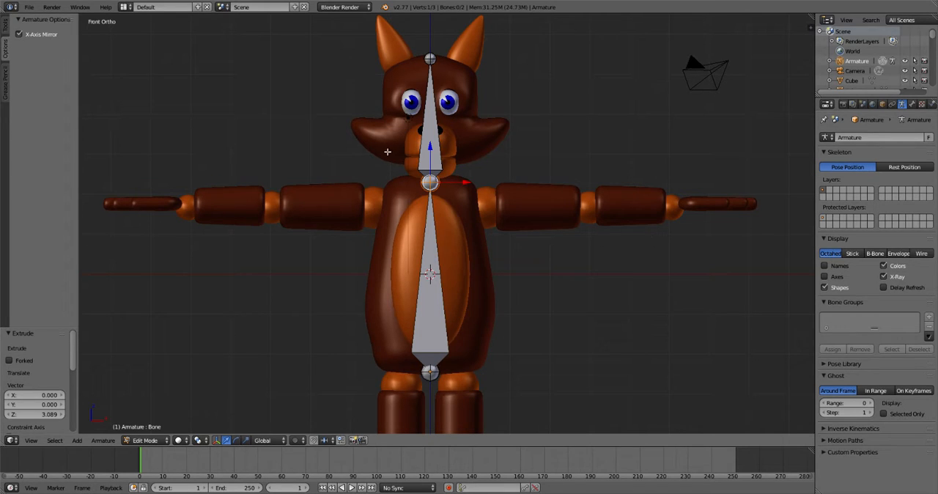
pyautogui.press('e')
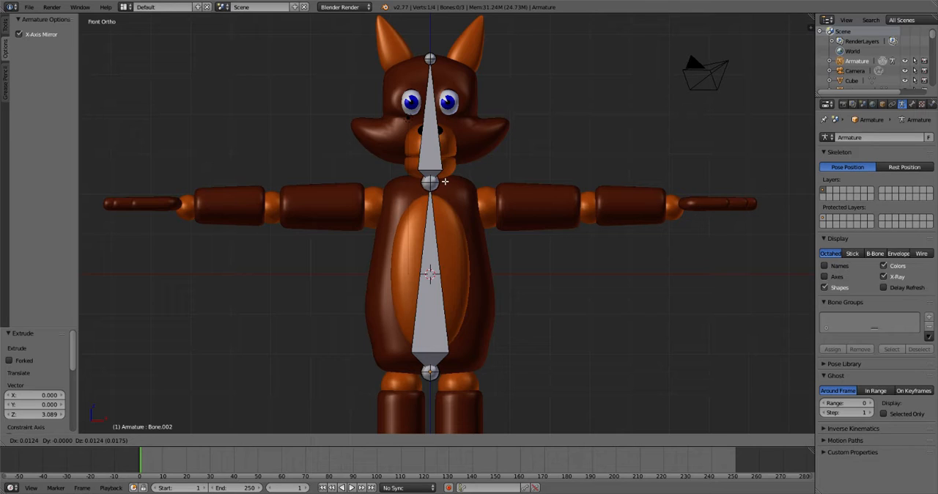
pyautogui.press('y')
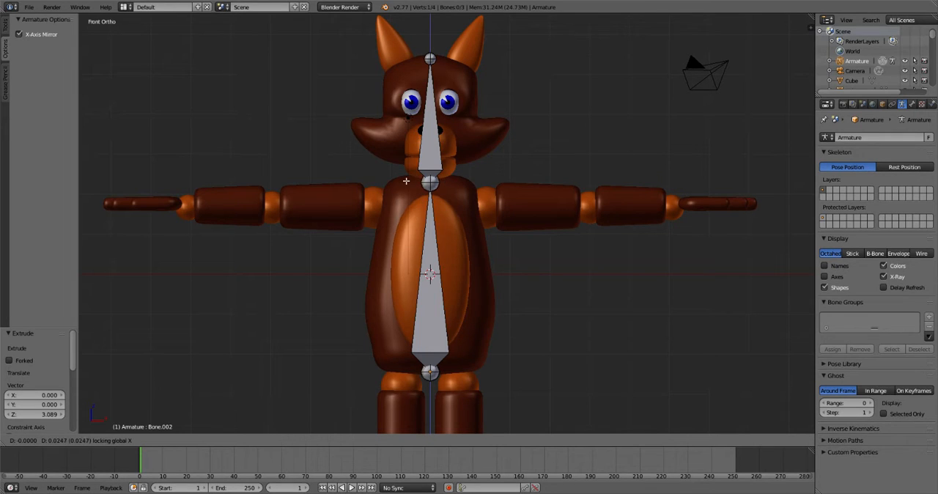
pyautogui.rightClick(432, 182)
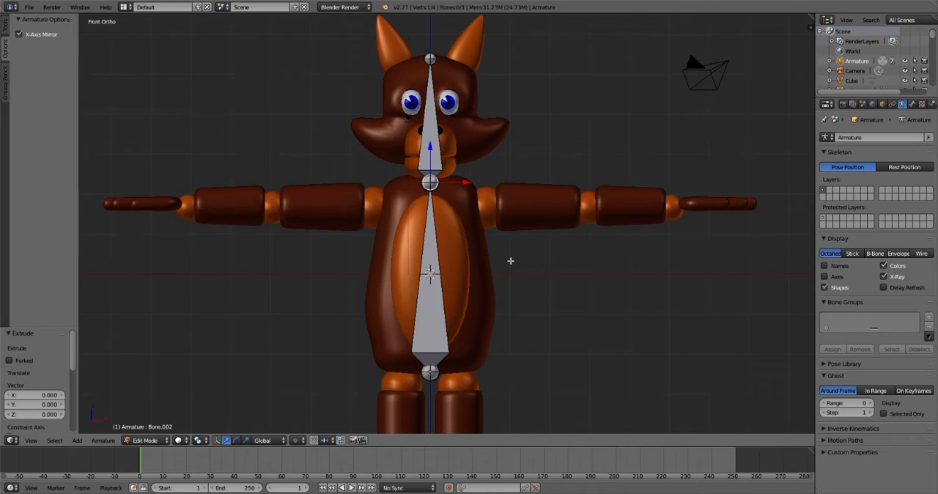
pyautogui.moveTo(510, 260); pyautogui.dragTo(461, 260, button='middle')
pyautogui.hotkey('ctrl', 'z')
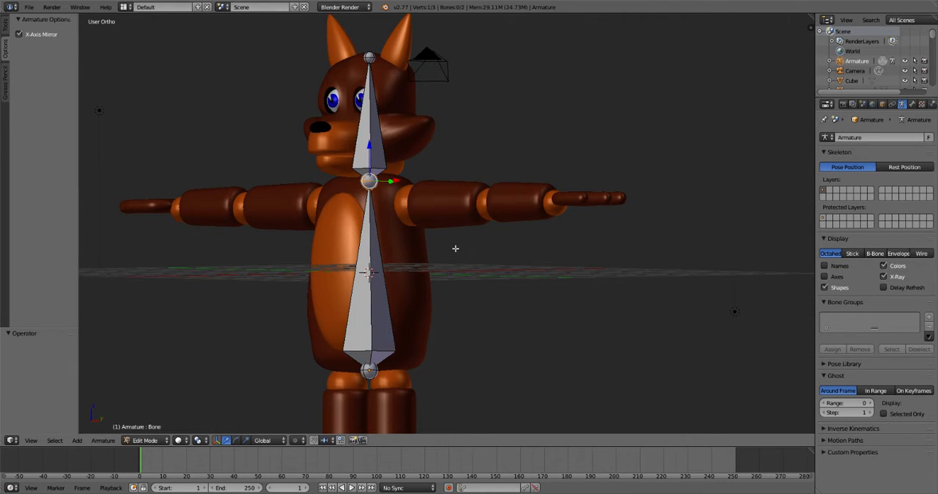
pyautogui.hotkey('ctrl', 'z')
# - Extrude a mirrored pair of arm bones sideways from the neck joint by -1.915 along X in front view
pyautogui.rightClick(370, 183)
pyautogui.press('KP_1')
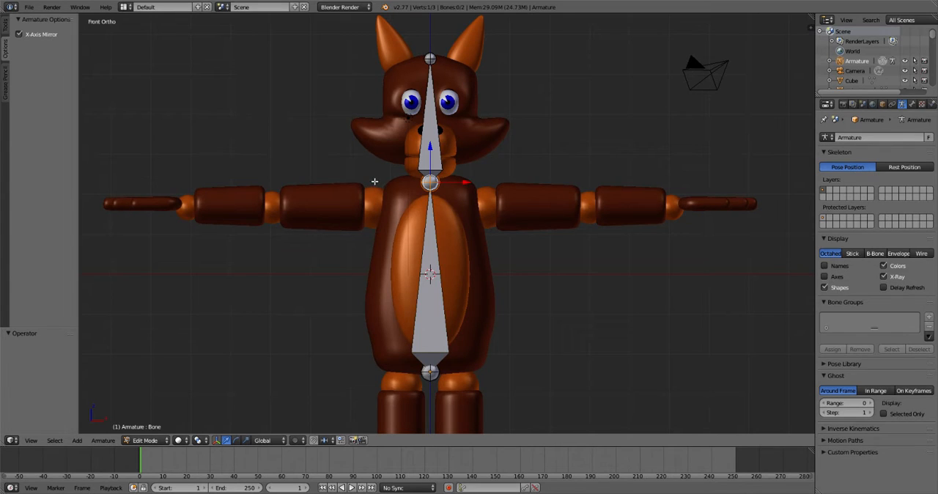
pyautogui.hotkey('shift', 'e')
pyautogui.press('x')
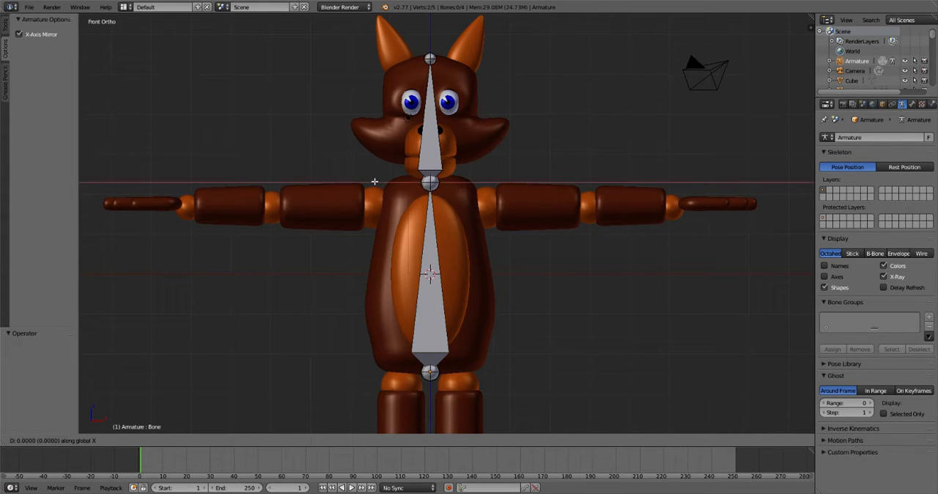
pyautogui.click(299, 184)
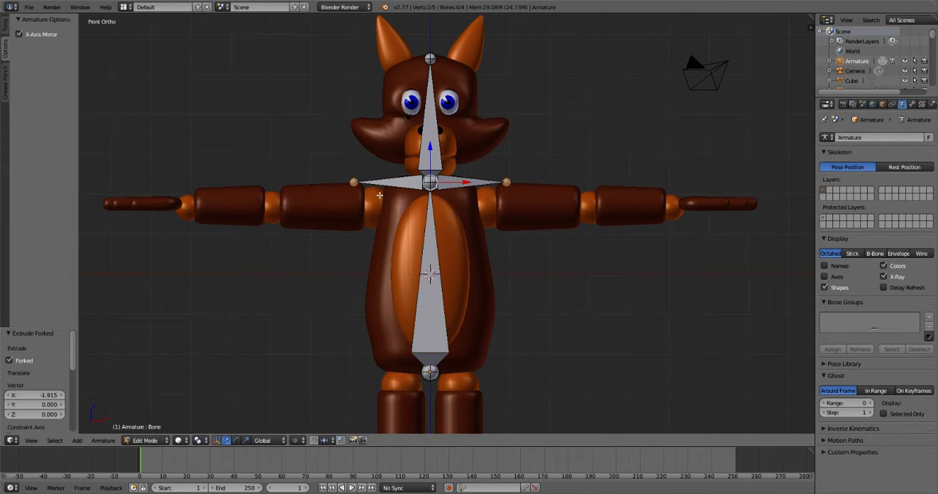
# - Clear the parent of arm bone Bone_L and move it -1.433 along X and -0.618 along Z into the upper arm
pyautogui.rightClick(417, 184)
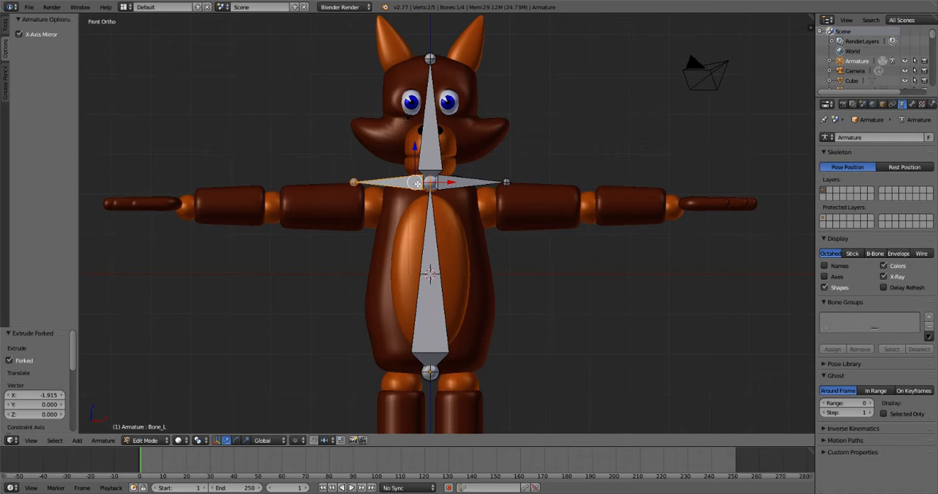
pyautogui.hotkey('alt', 'p')
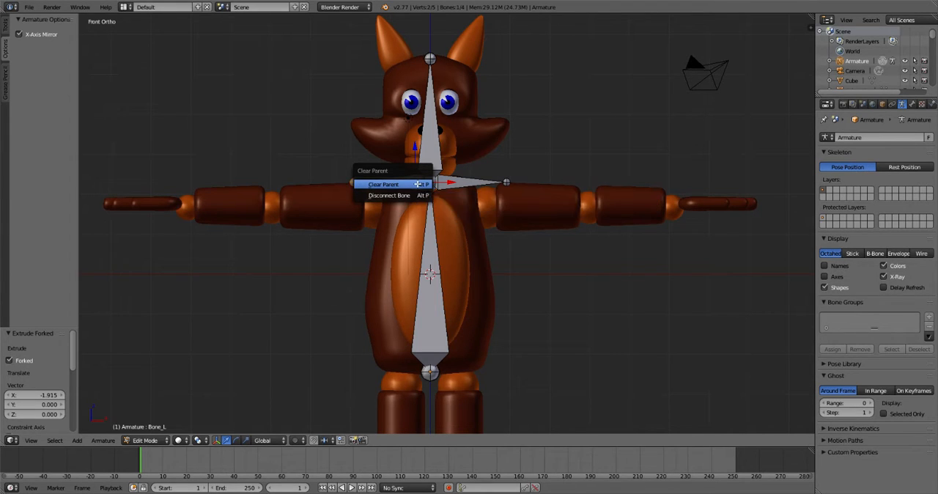
pyautogui.click(418, 184)
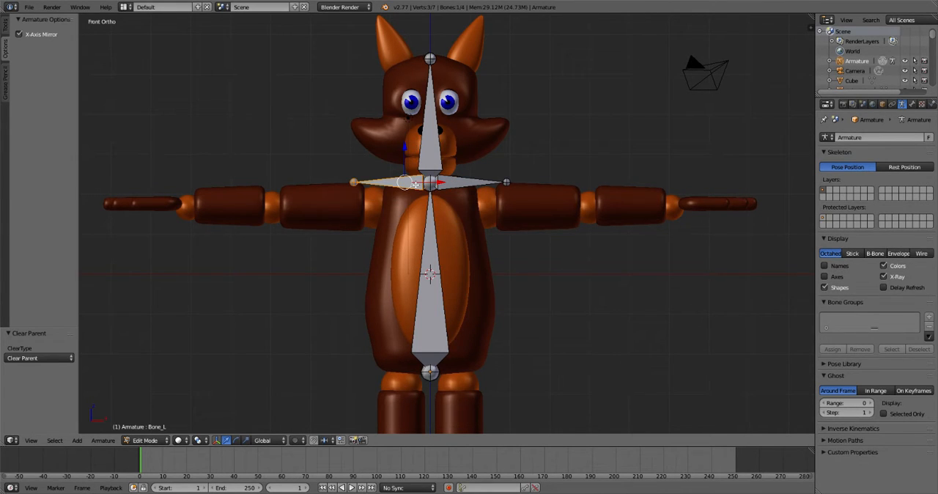
pyautogui.press('g')
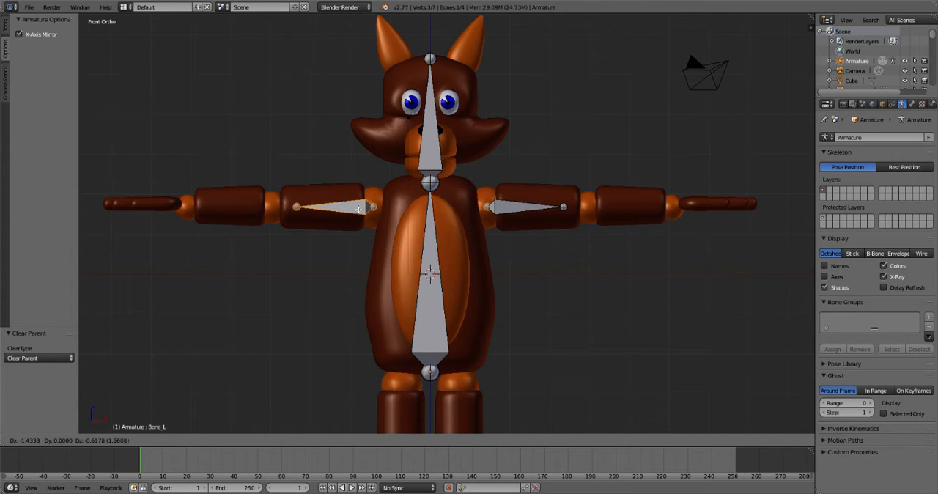
pyautogui.click(360, 210)
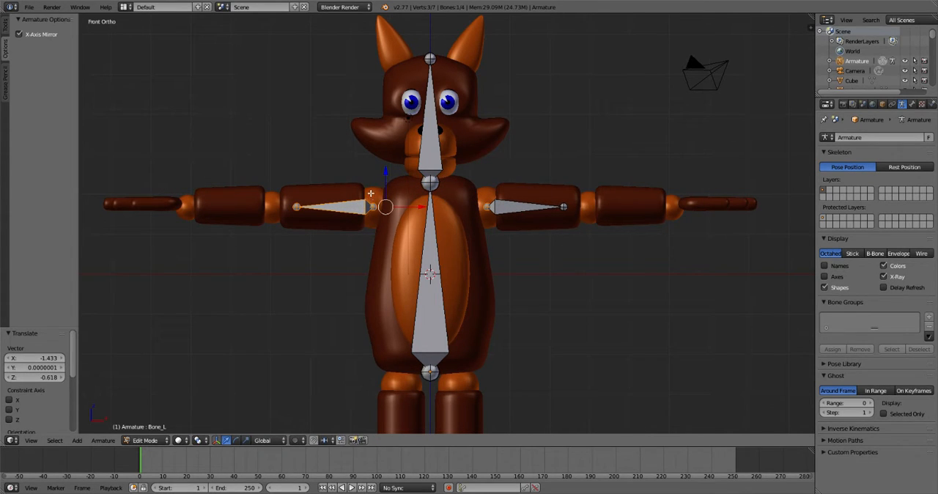
# - Move the outer joint of upper arm bone Bone_L by -0.605 along X to the elbow
pyautogui.press('g')
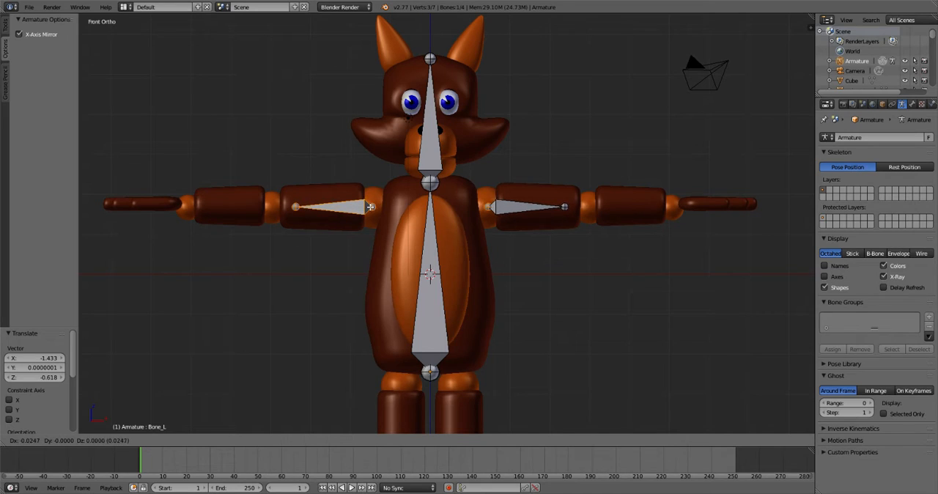
pyautogui.rightClick(371, 207)
pyautogui.rightClick(300, 208)
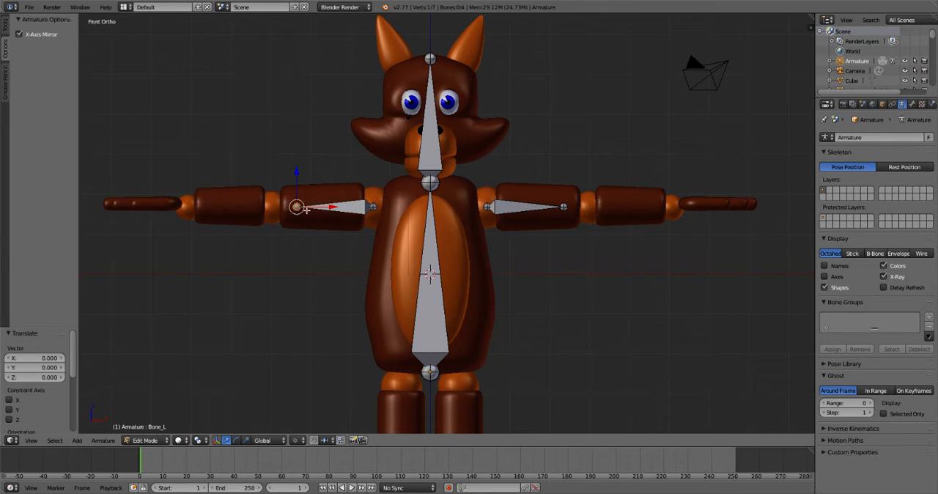
pyautogui.press('g')
pyautogui.press('x')
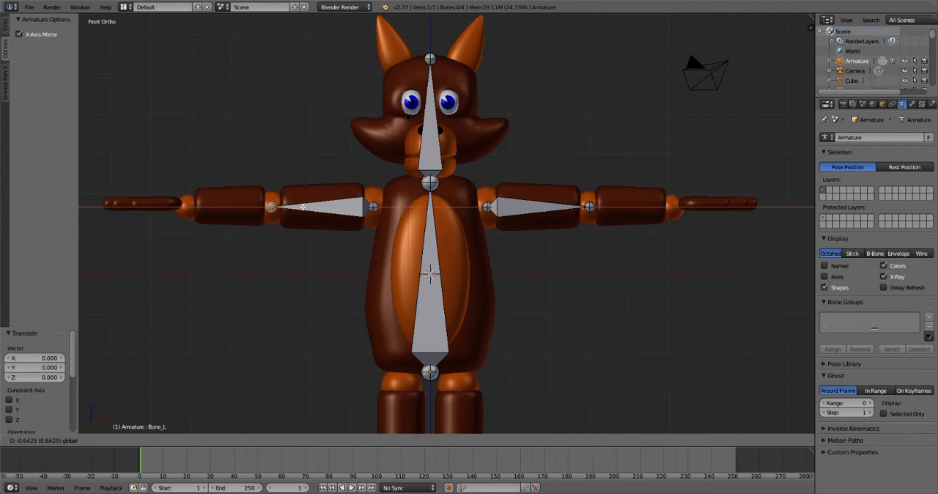
pyautogui.click(303, 208)
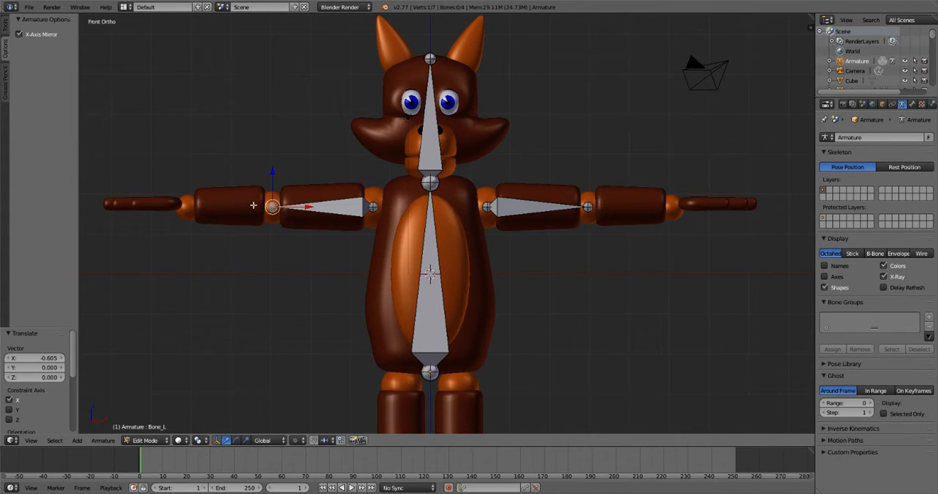
# - Extrude mirrored forearm bones by -2.162 along X to the wrist and hand bones by -1.940 along X to the fingertips
pyautogui.press('e')
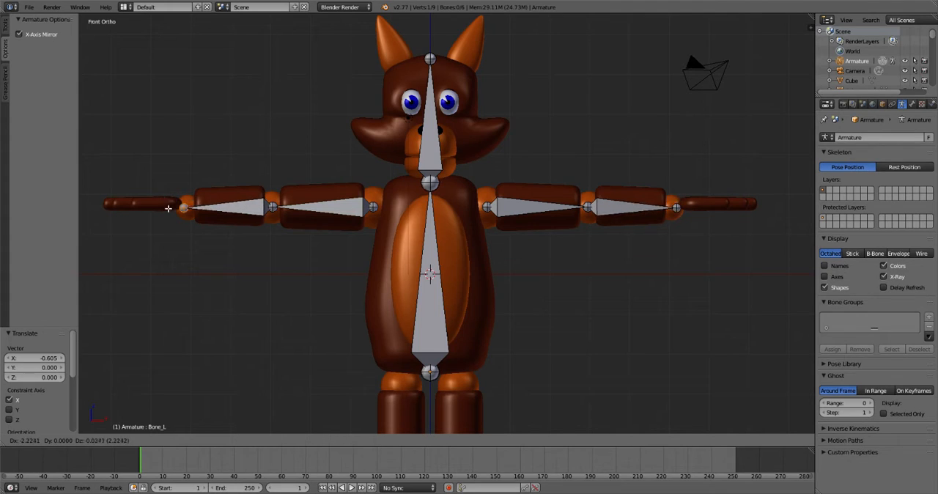
pyautogui.click(167, 206)
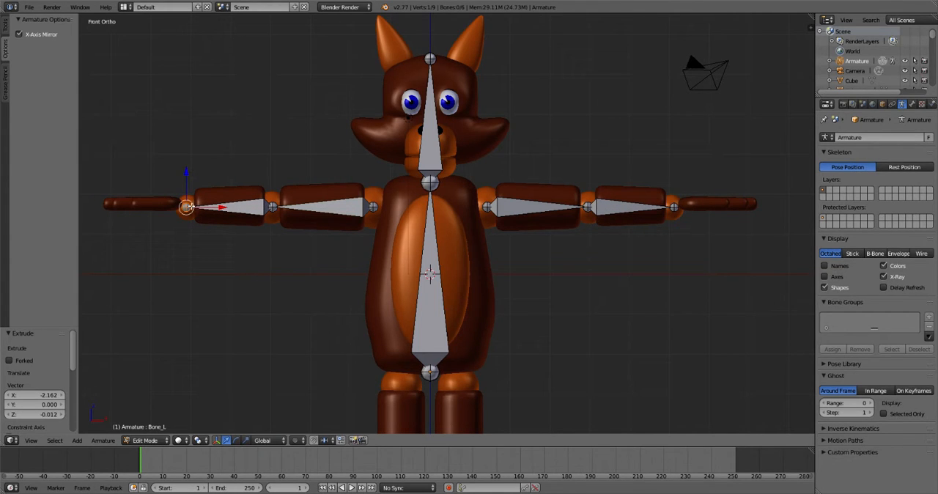
pyautogui.press('e')
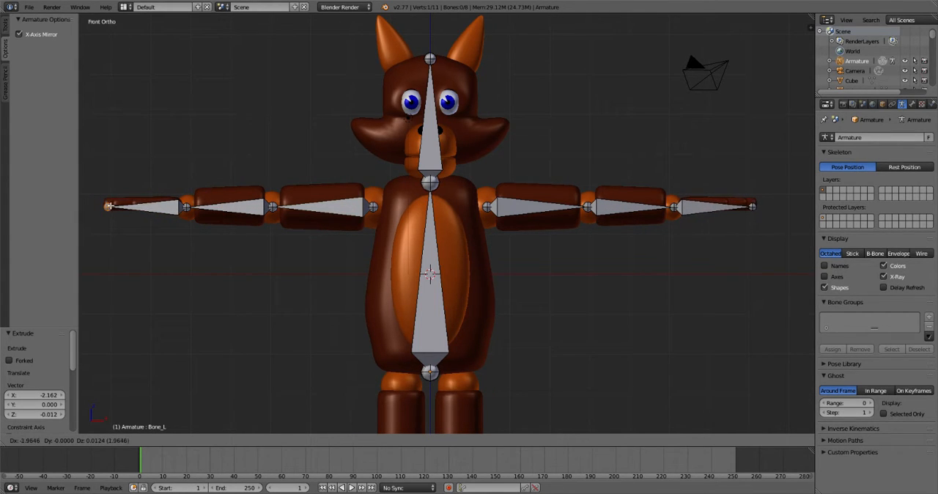
pyautogui.click(108, 206)
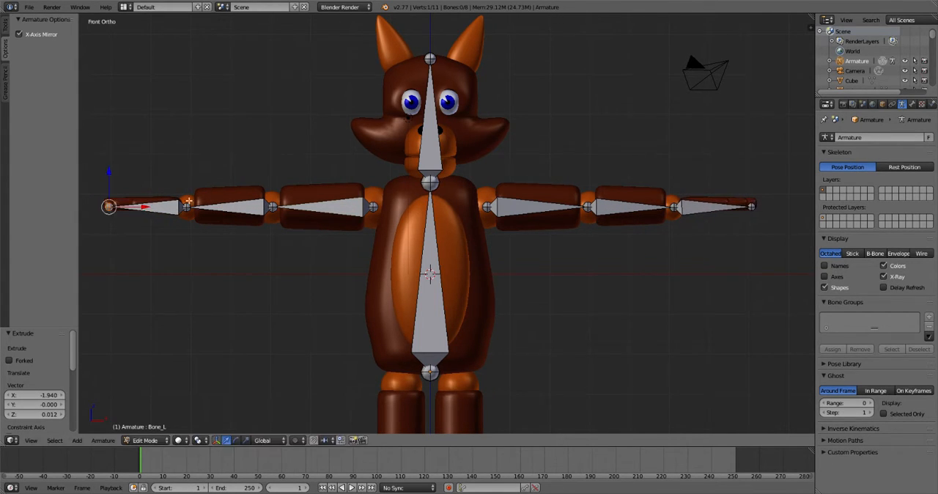
# - Parent upper arm bone Bone_L to the torso bone with Keep Offset and deselect all bones
pyautogui.rightClick(358, 211)
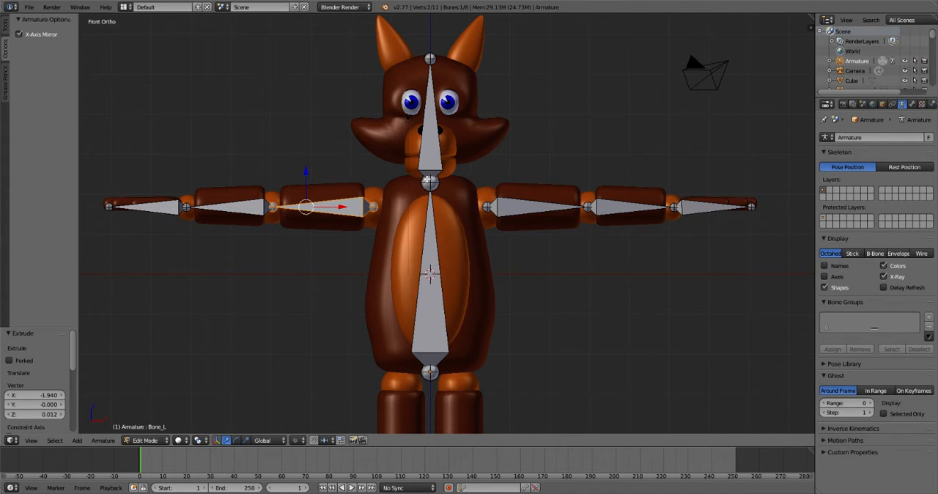
pyautogui.keyDown('shift'); pyautogui.rightClick(432, 198); pyautogui.keyUp('shift')
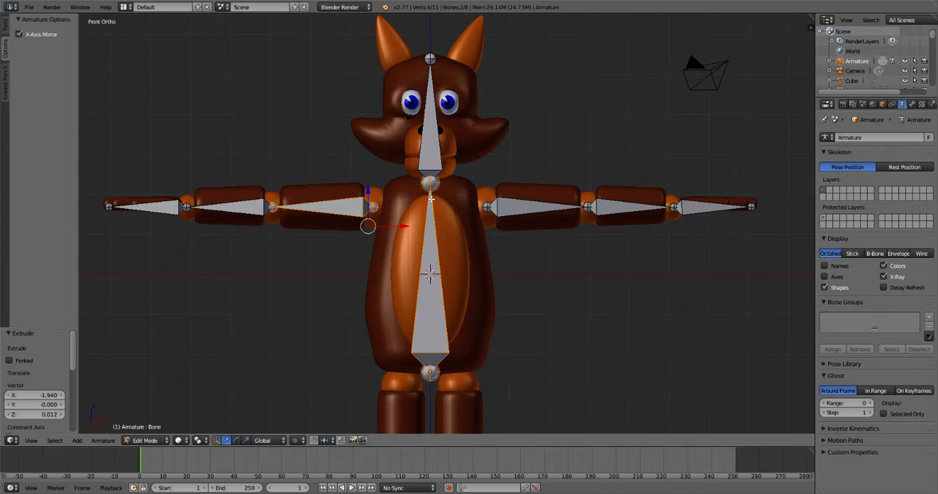
pyautogui.hotkey('ctrl', 'p')
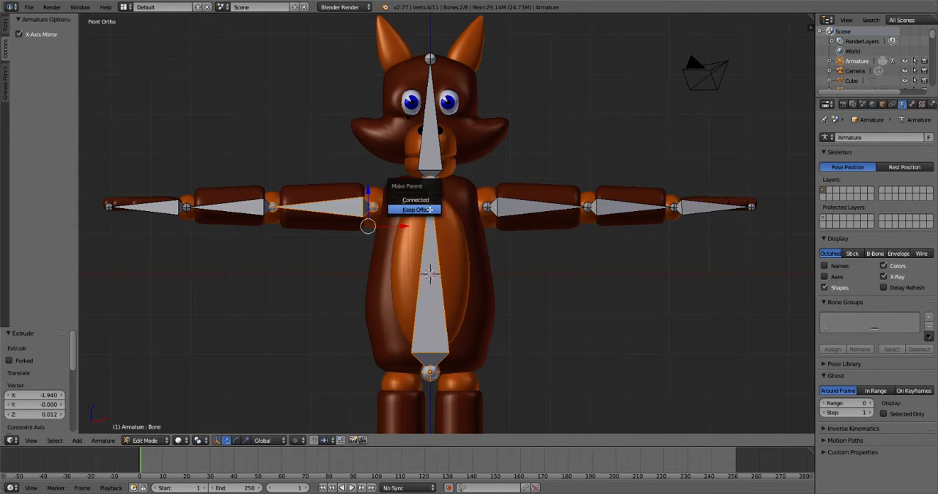
pyautogui.click(436, 209)
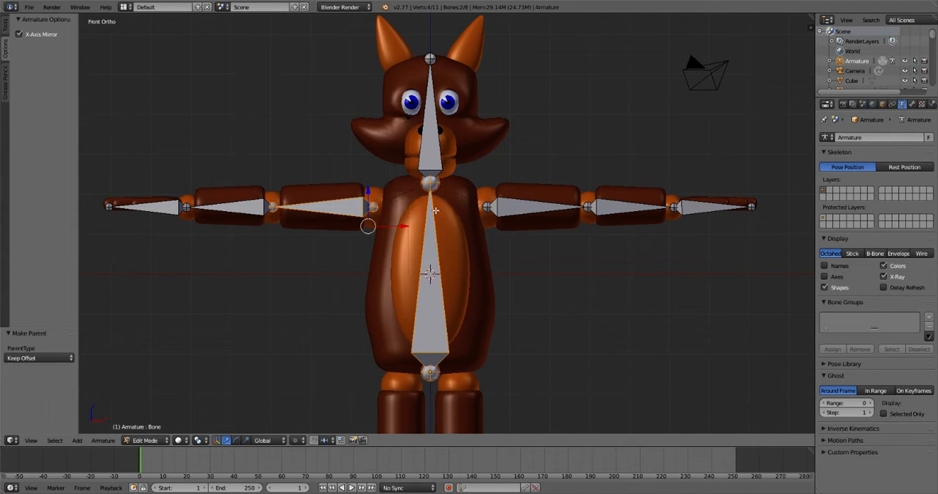
pyautogui.press('Tab')
pyautogui.press('a')
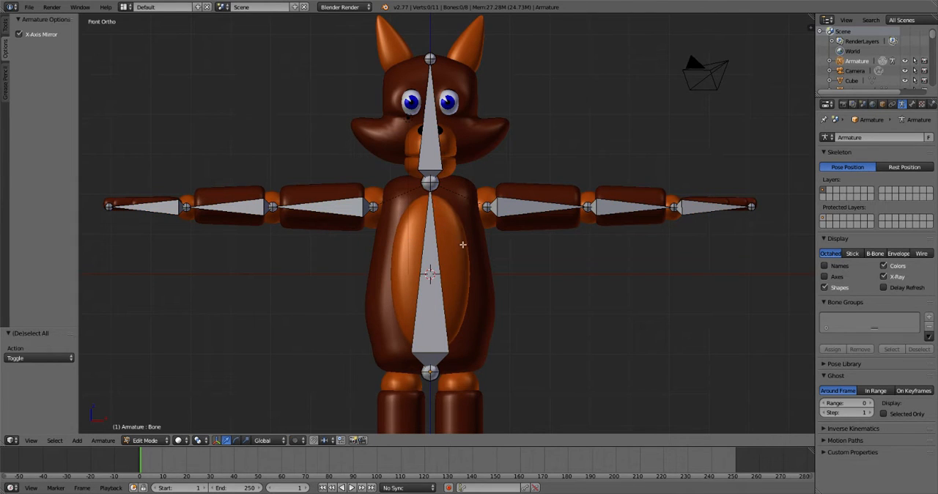
# - Extrude a jaw bone from the neck joint by -2.002 along Y in right side view
pyautogui.moveTo(499, 296); pyautogui.dragTo(428, 289, button='middle')
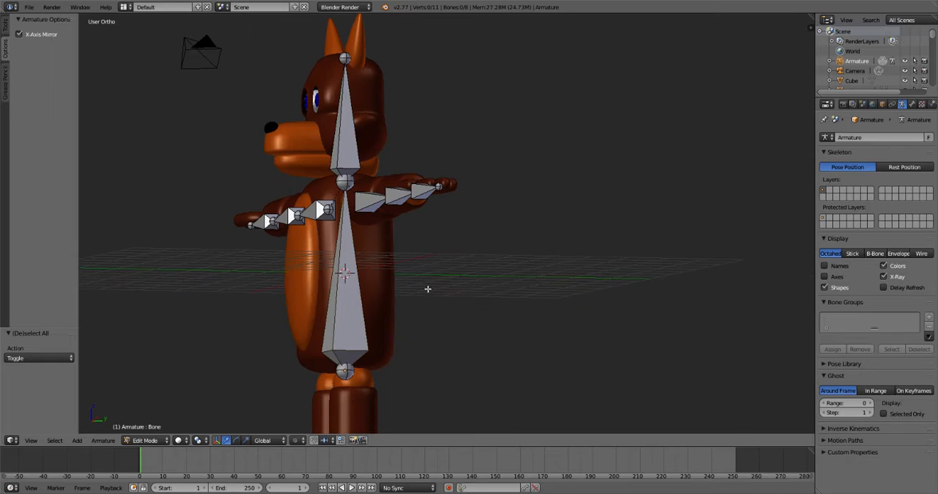
pyautogui.rightClick(347, 181)
pyautogui.press('KP_1')
pyautogui.press('KP_3')
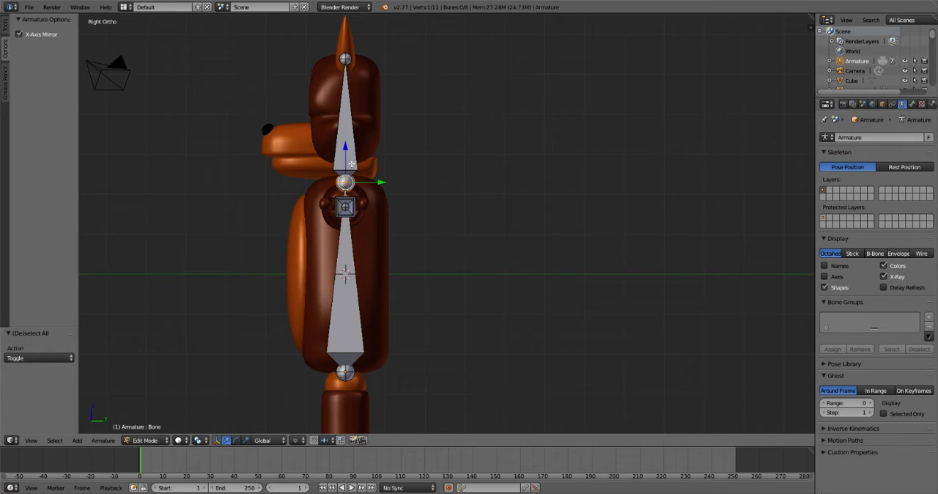
pyautogui.press('e')
pyautogui.press('y')
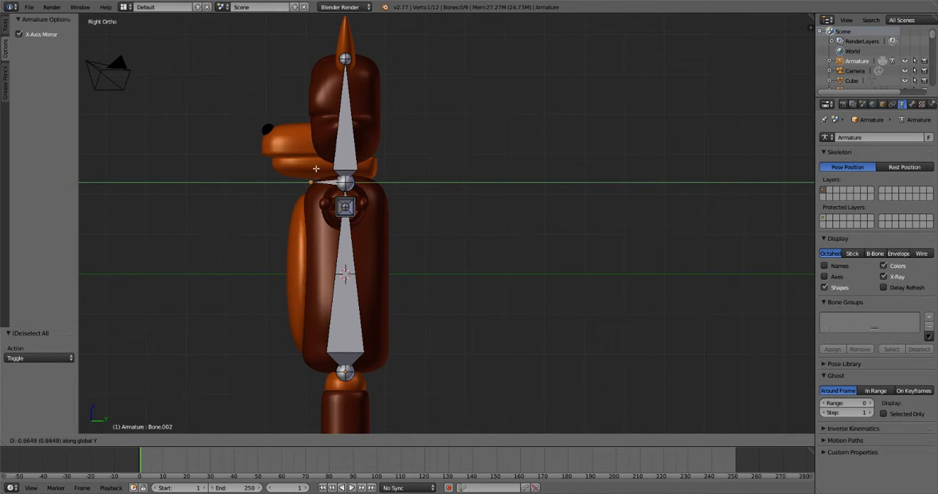
pyautogui.click(271, 173)
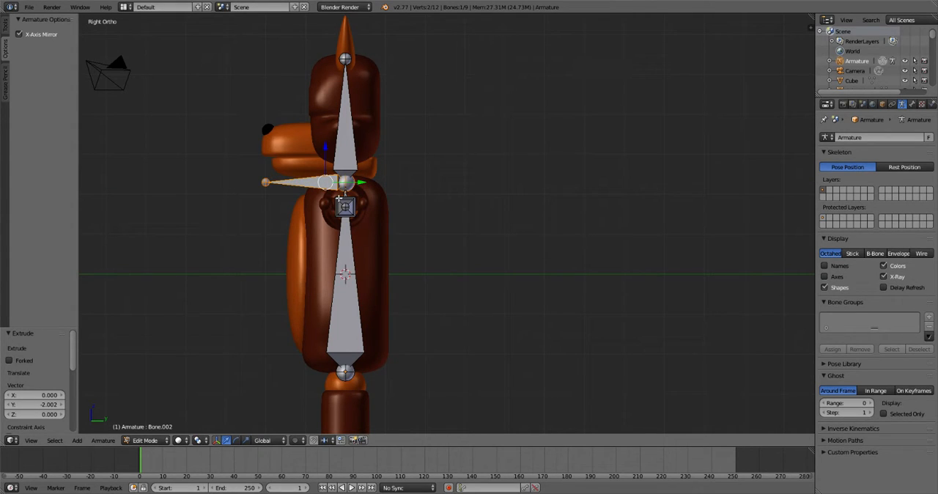
# - Disconnect the jaw bone from its parent and move it 0.655 along Y and 0.371 along Z into the lower jaw
pyautogui.hotkey('alt', 'p')
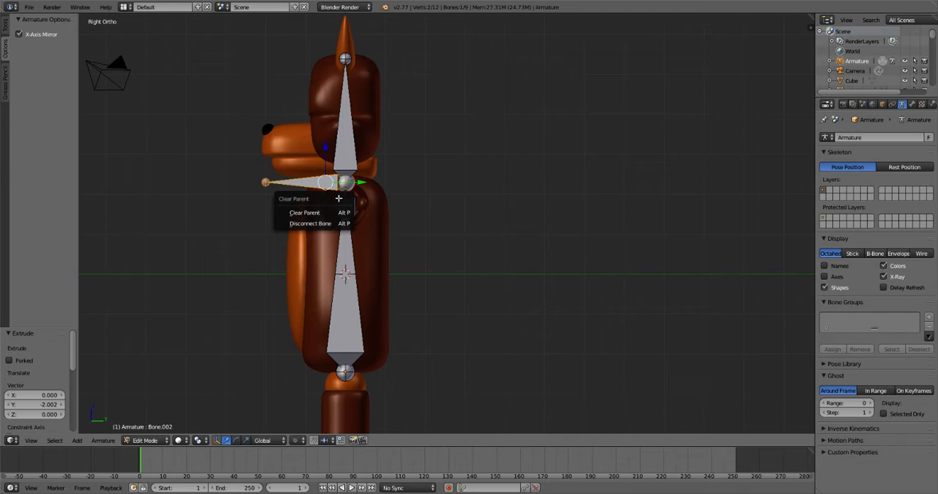
pyautogui.click(330, 223)
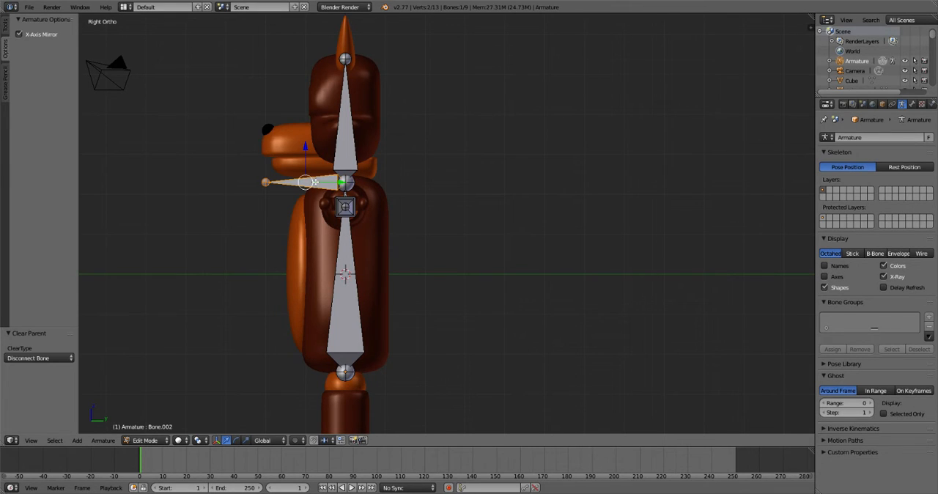
pyautogui.press('g')
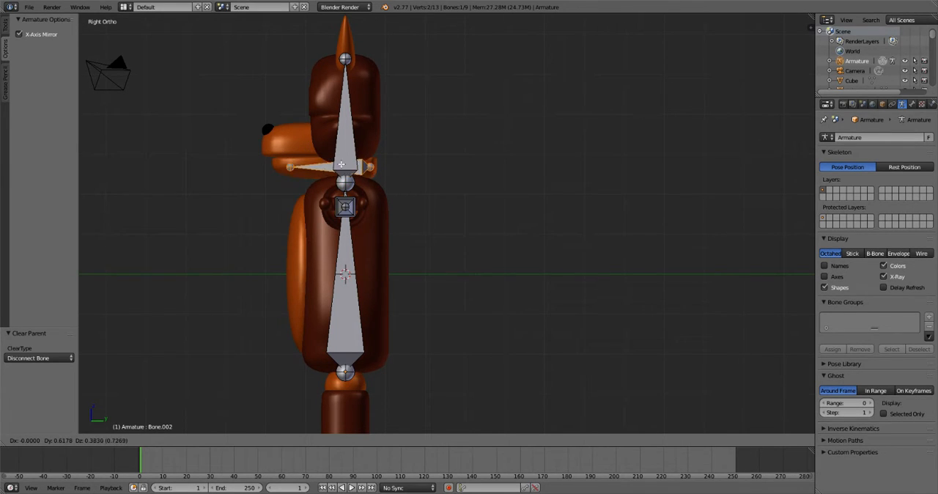
pyautogui.click(314, 169)
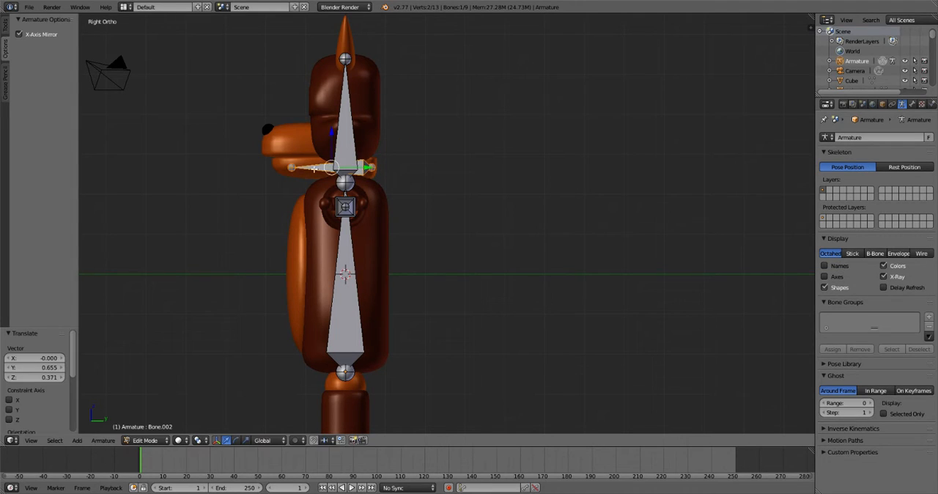
# - Move the tip joint of the jaw bone along Y to the front of the lower jaw
pyautogui.rightClick(291, 167)
pyautogui.press('g')
pyautogui.press('y')
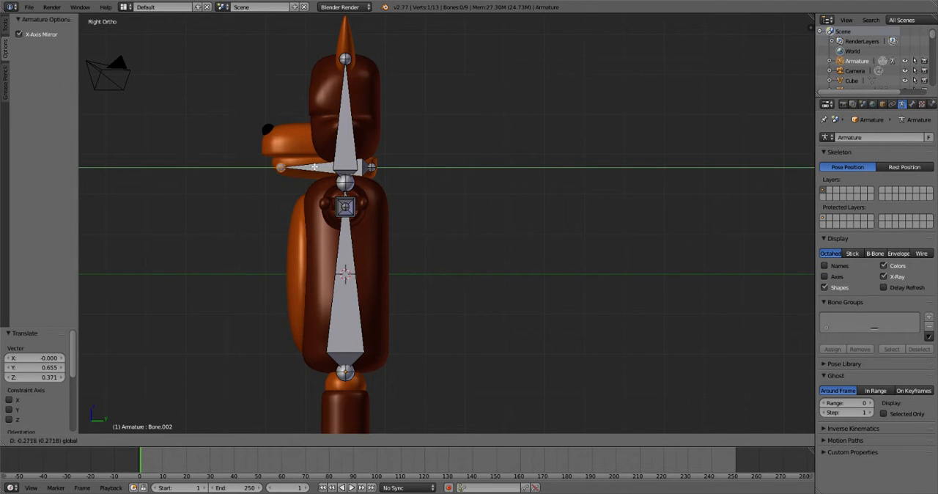
pyautogui.click(371, 183)
pyautogui.press('Tab')
pyautogui.press('Tab')
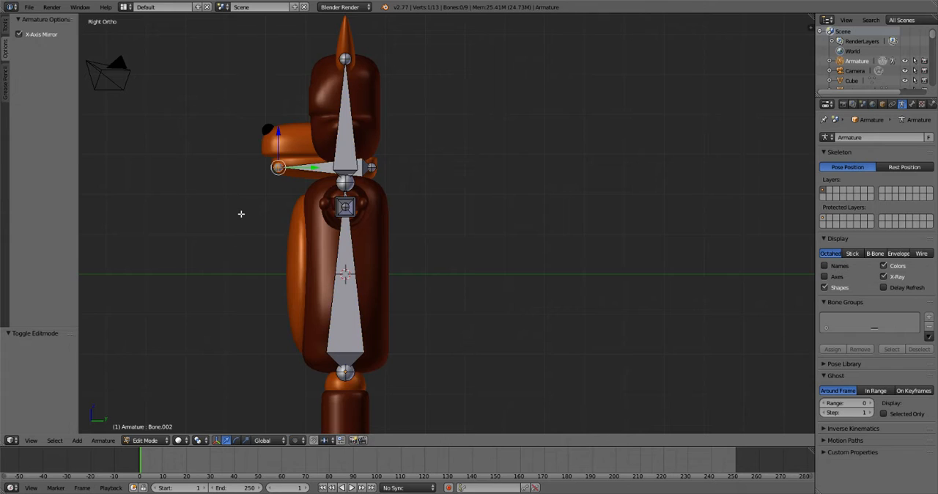
pyautogui.press('Tab')
pyautogui.press('a')
pyautogui.moveTo(236, 216); pyautogui.dragTo(330, 209, button='middle')
pyautogui.rightClick(410, 142)
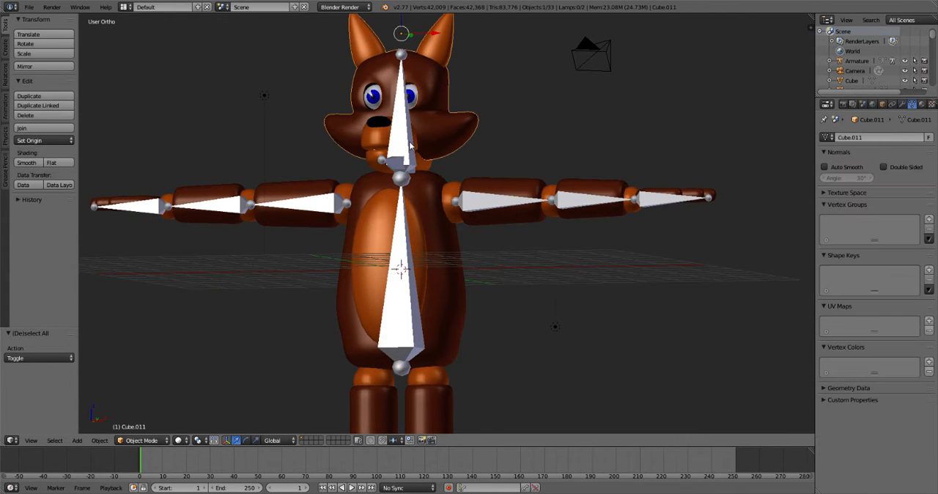
pyautogui.rightClick(403, 142)
pyautogui.moveTo(494, 250); pyautogui.dragTo(425, 258, button='middle')
pyautogui.press('Tab')
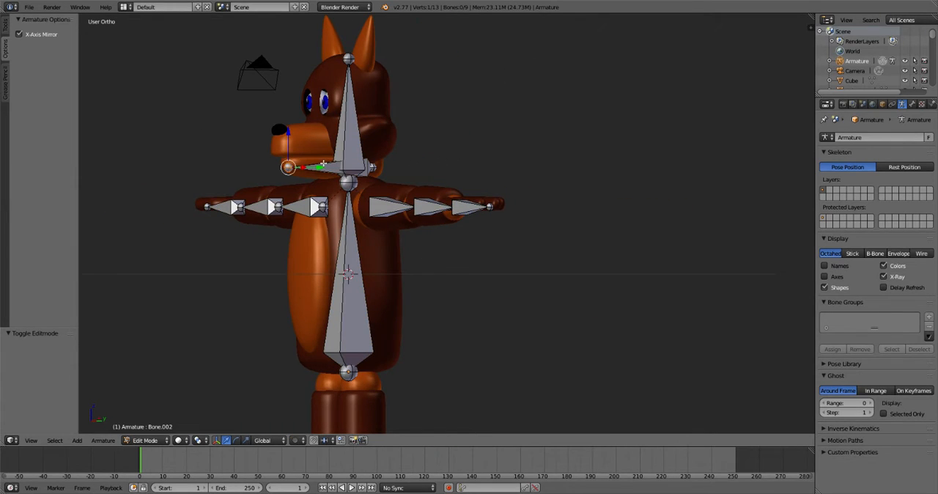
# - Try to parent the jaw bone to the torso bone and return to Object Mode
pyautogui.rightClick(350, 168)
pyautogui.keyDown('shift'); pyautogui.rightClick(351, 214); pyautogui.keyUp('shift')
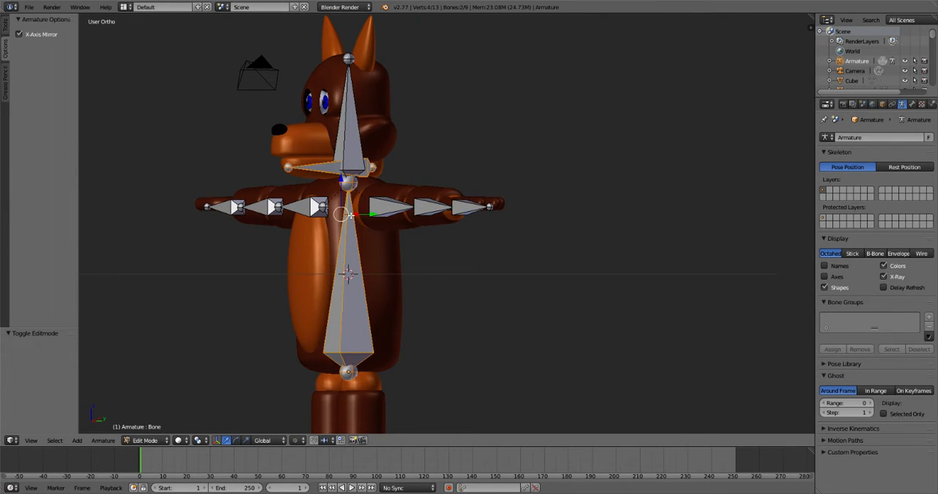
pyautogui.hotkey('ctrl', 'p')
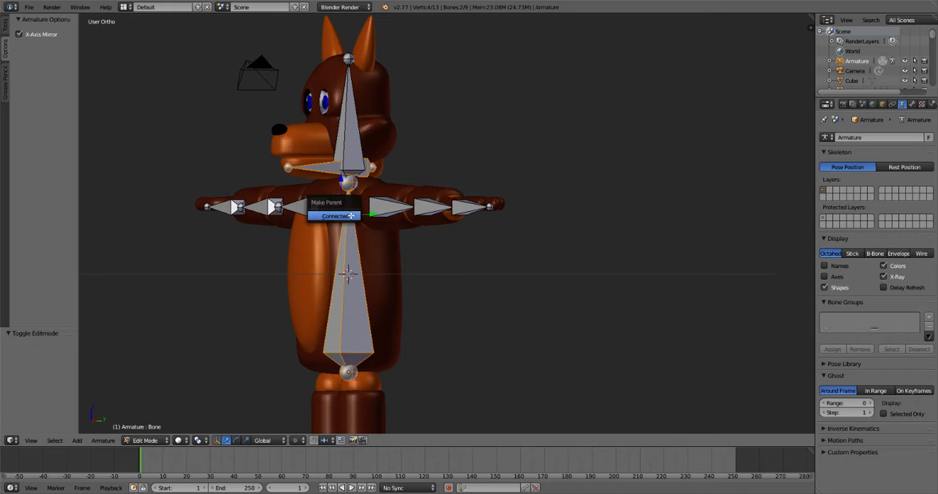
pyautogui.click(350, 215)
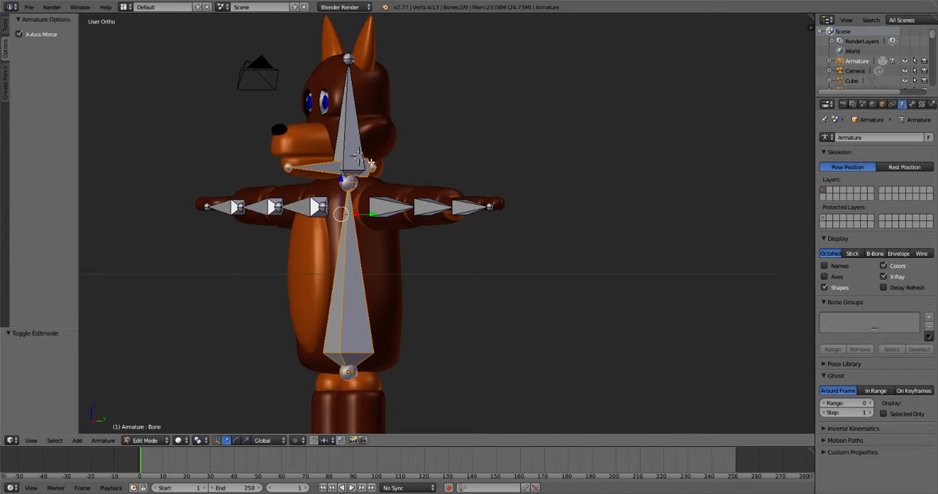
pyautogui.press('Tab')
pyautogui.press('Tab')
pyautogui.press('Tab')
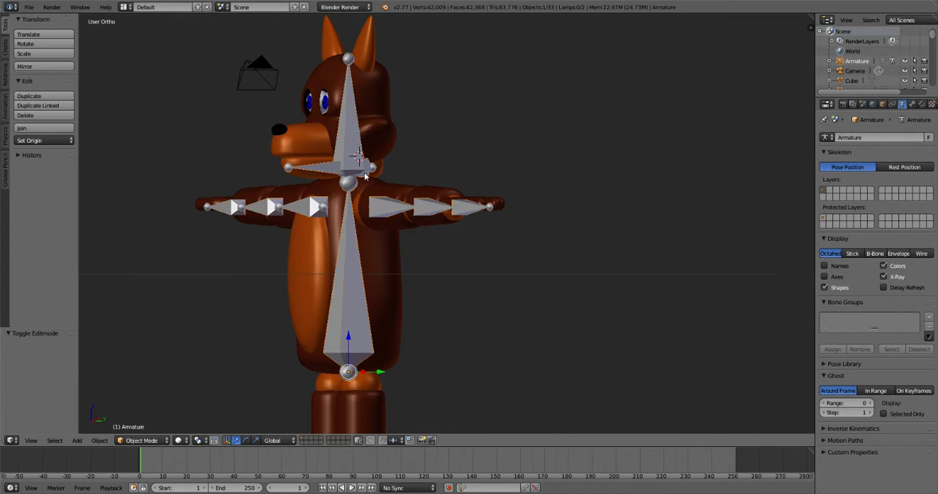
# - Select the armature in Object Mode and try moving it as a whole, cancelling the move
pyautogui.press('a')
pyautogui.rightClick(320, 165)
pyautogui.moveTo(484, 172); pyautogui.dragTo(447, 173, button='middle')
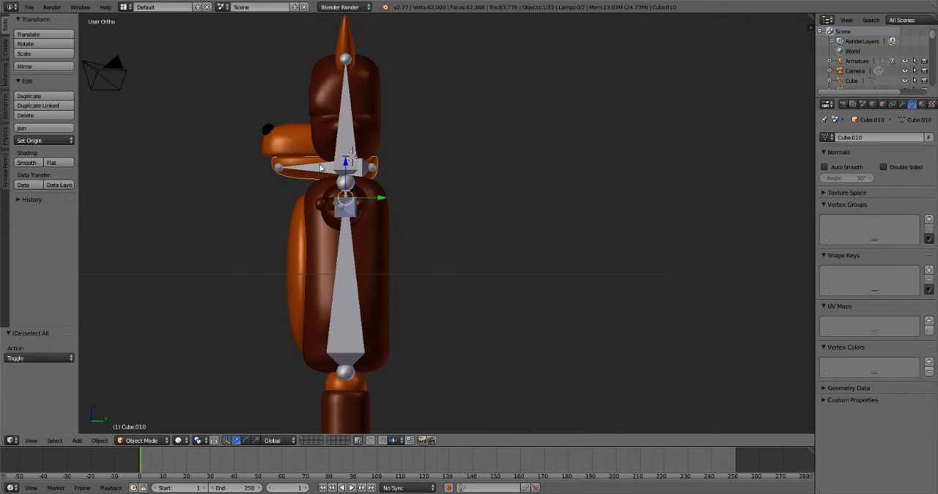
pyautogui.rightClick(319, 165)
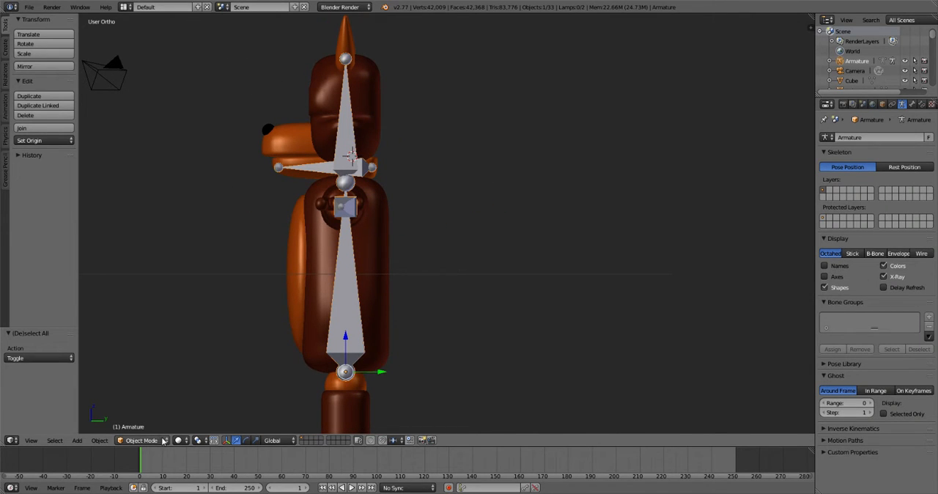
pyautogui.moveTo(243, 187); pyautogui.dragTo(305, 192, button='middle')
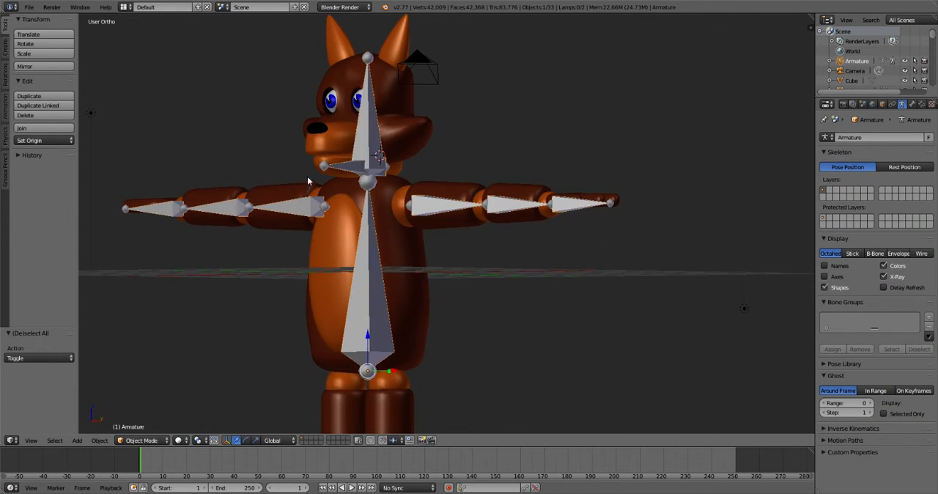
pyautogui.press('g')
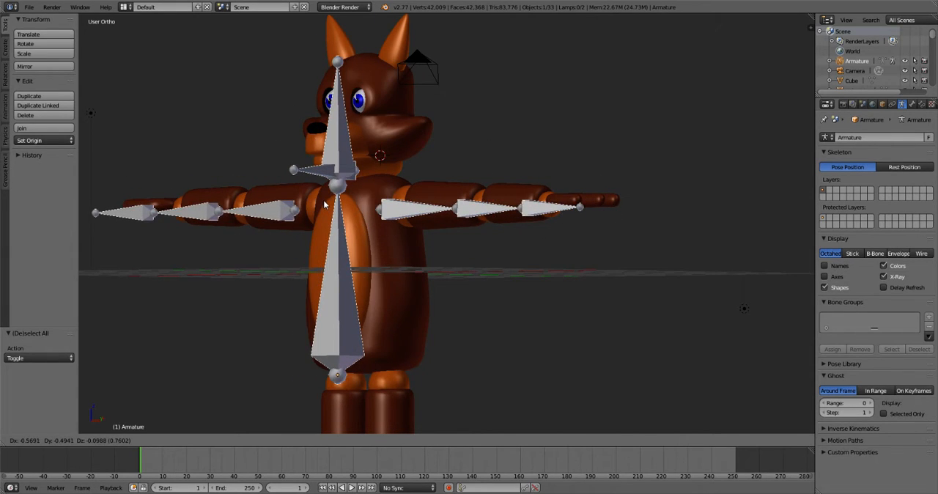
pyautogui.rightClick(280, 193)
pyautogui.moveTo(380, 226); pyautogui.dragTo(476, 239, button='middle')
pyautogui.scroll(-5, 476, 236)
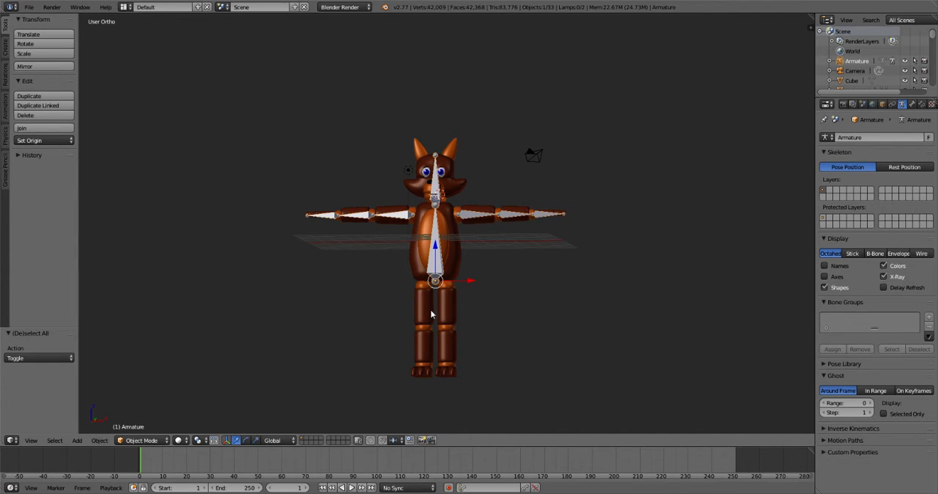
pyautogui.moveTo(444, 301)
pyautogui.mouseDown(button='middle')
pyautogui.moveTo(481, 306)
pyautogui.moveTo(445, 306)
pyautogui.mouseUp(button='middle')
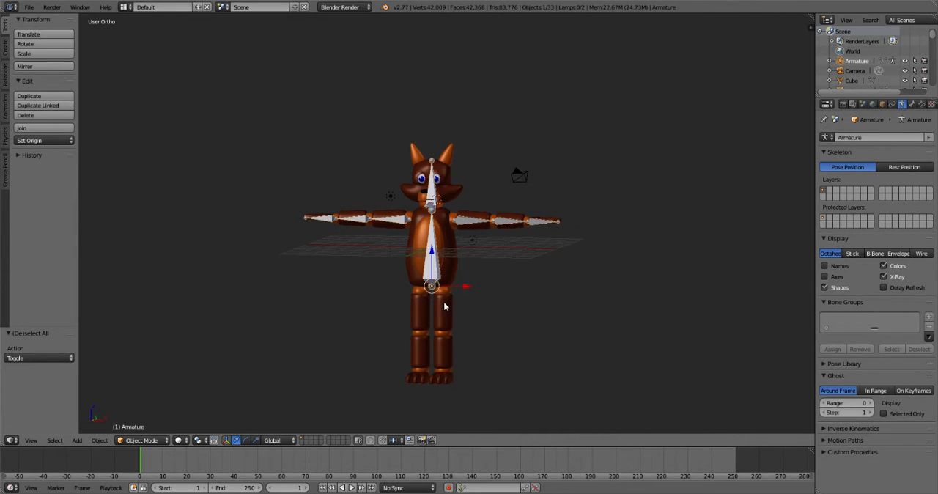
pyautogui.scroll(3, 444, 299)
pyautogui.scroll(-3, 411, 311)
pyautogui.moveTo(453, 339); pyautogui.dragTo(372, 346, button='middle')
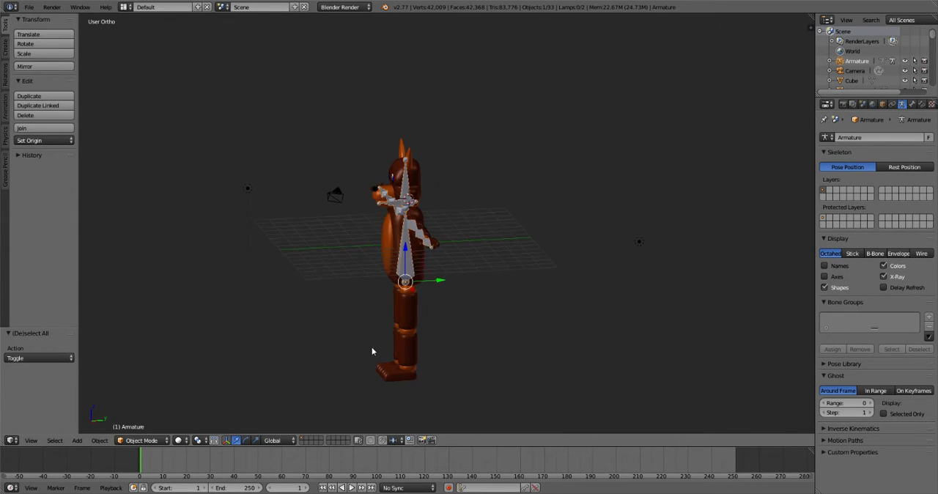
pyautogui.moveTo(408, 377); pyautogui.dragTo(392, 353, button='middle')
pyautogui.moveTo(425, 193); pyautogui.dragTo(408, 384, button='middle')
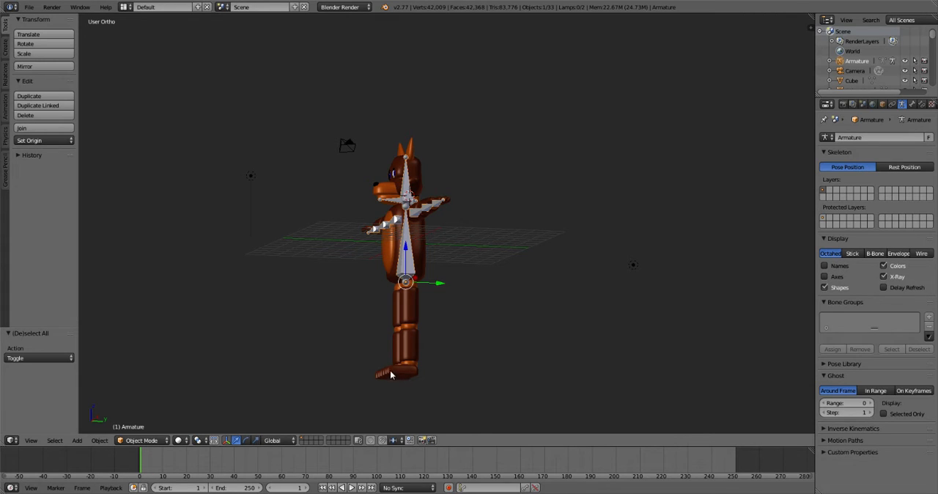
pyautogui.moveTo(385, 257); pyautogui.dragTo(491, 166, button='middle')
# - Select the armature instead of the torso mesh and switch it to Pose Mode
pyautogui.scroll(7, 469, 191)
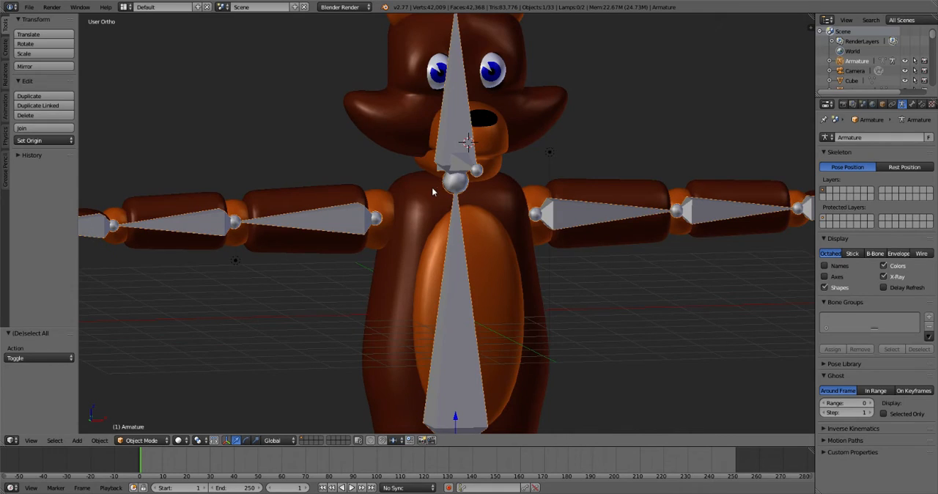
pyautogui.rightClick(444, 198)
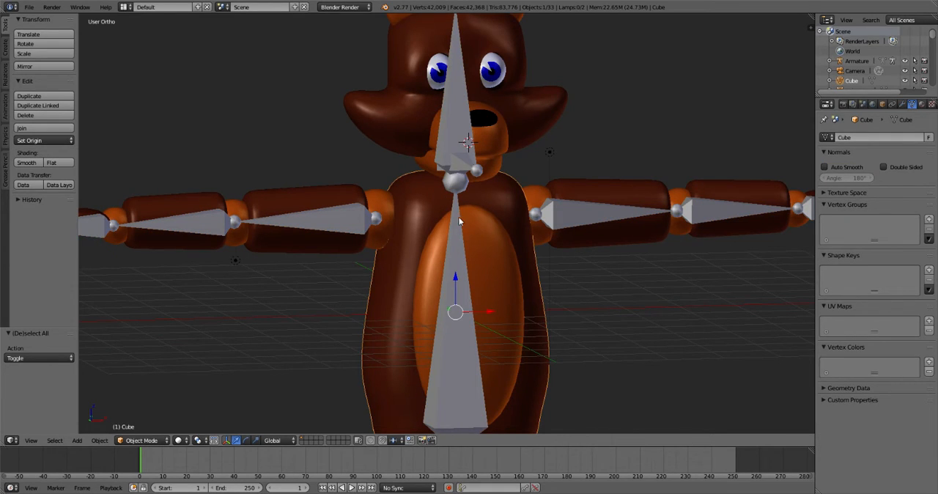
pyautogui.rightClick(454, 242)
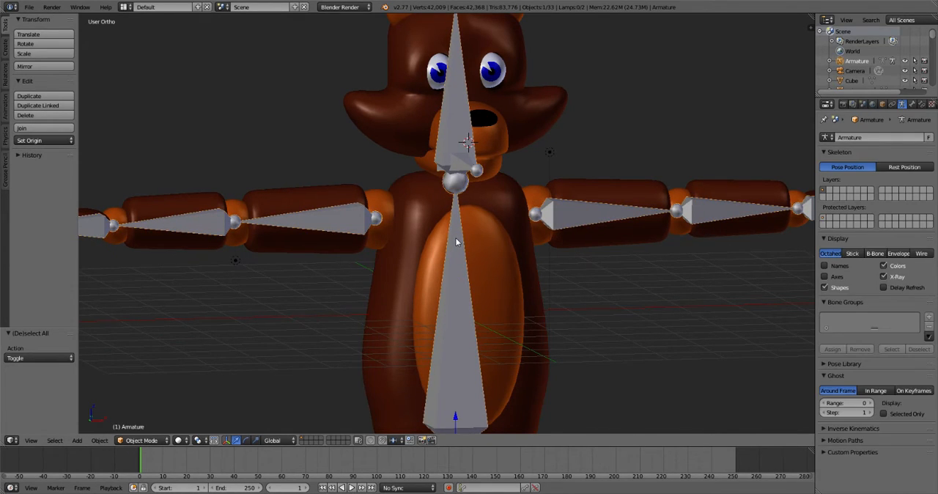
pyautogui.press('Tab')
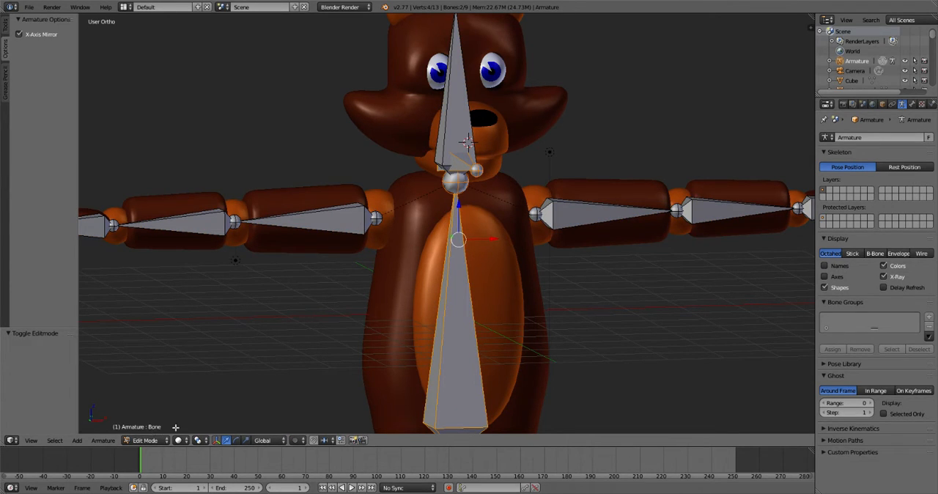
pyautogui.click(146, 440)
pyautogui.click(149, 407)
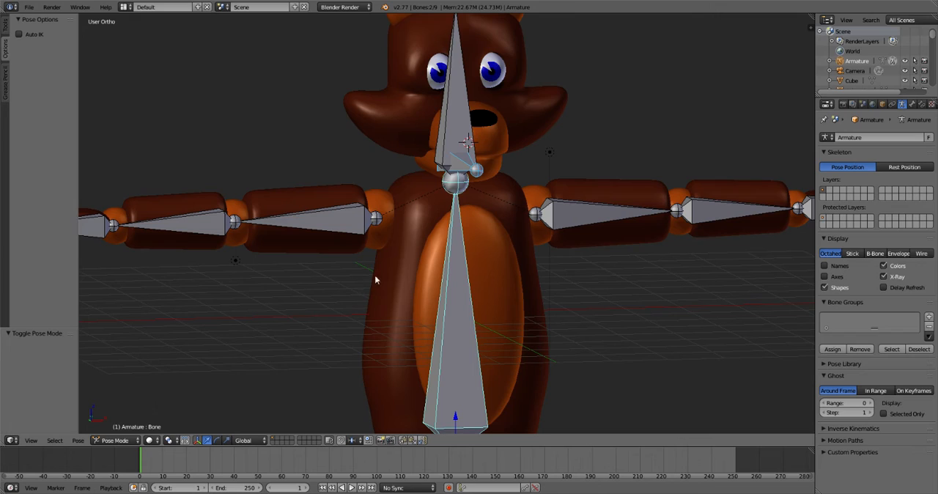
# - Parent the torso mesh to the torso bone with the Bone option and return the armature to Pose Mode
pyautogui.rightClick(396, 275)
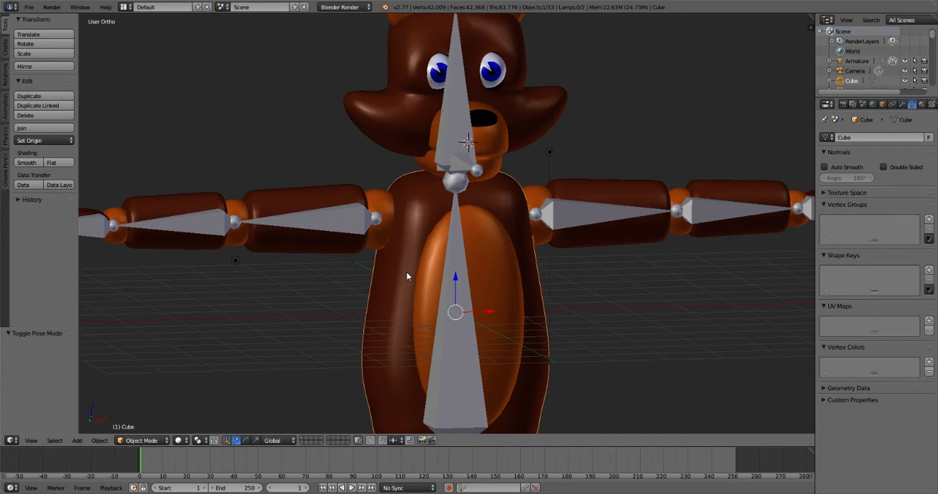
pyautogui.rightClick(459, 283)
pyautogui.rightClick(458, 280)
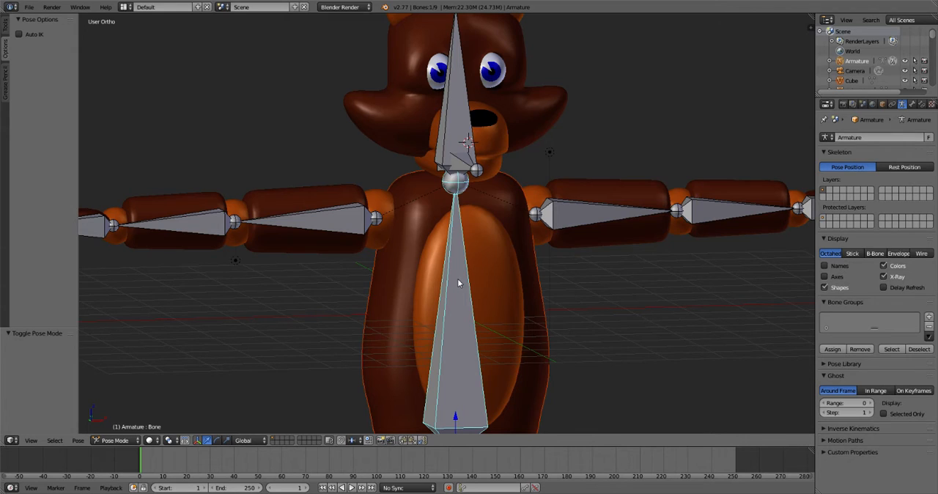
pyautogui.scroll(-3, 459, 283)
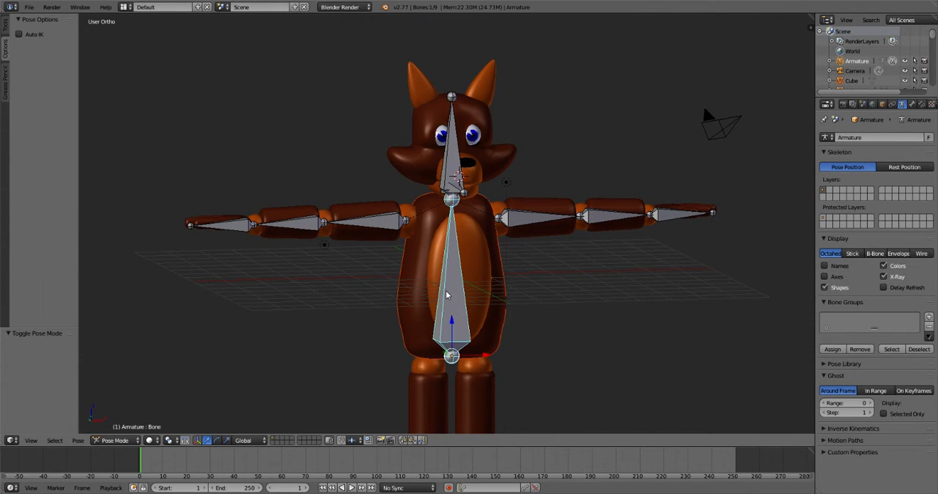
pyautogui.hotkey('ctrl', 'p')
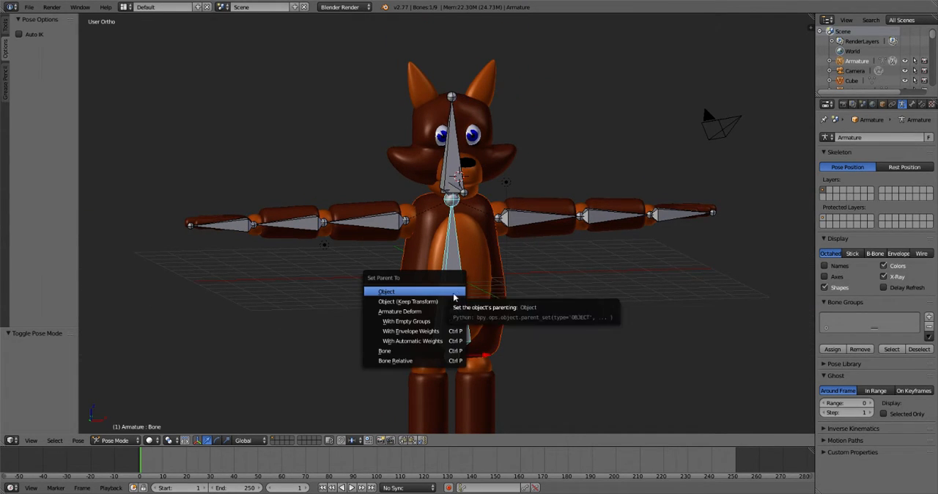
pyautogui.click(411, 355)
pyautogui.press('Tab')
pyautogui.press('Tab')
pyautogui.press('Tab')
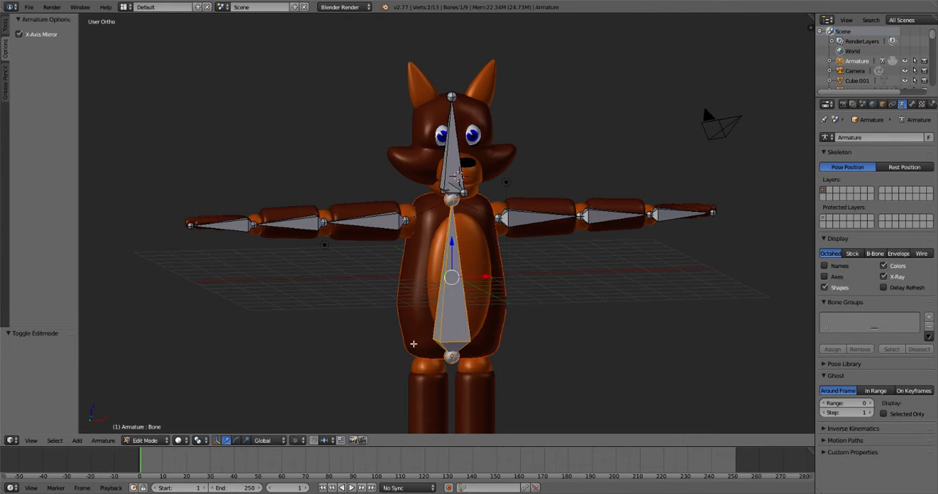
pyautogui.hotkey('ctrl', 'Tab')
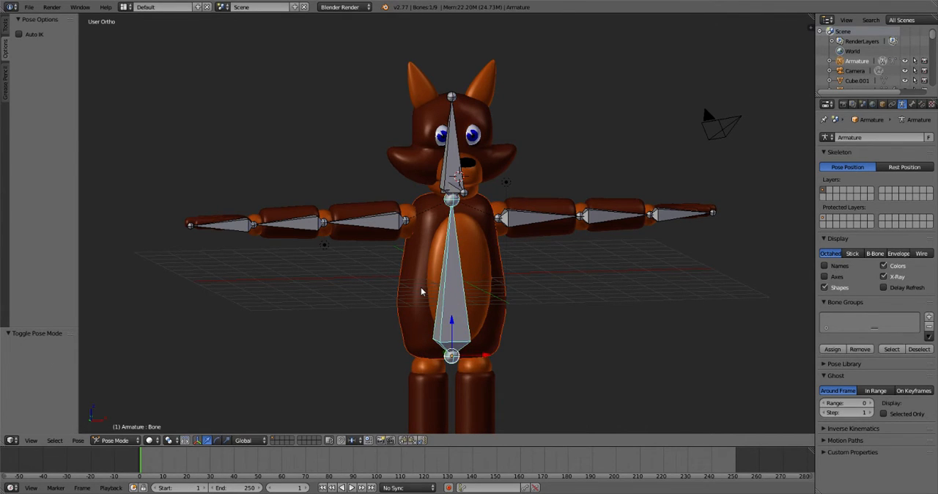
# - Try moving the torso bone to test whether the torso mesh follows, and cancel the move
pyautogui.rightClick(421, 288)
pyautogui.rightClick(453, 280)
pyautogui.press('g')
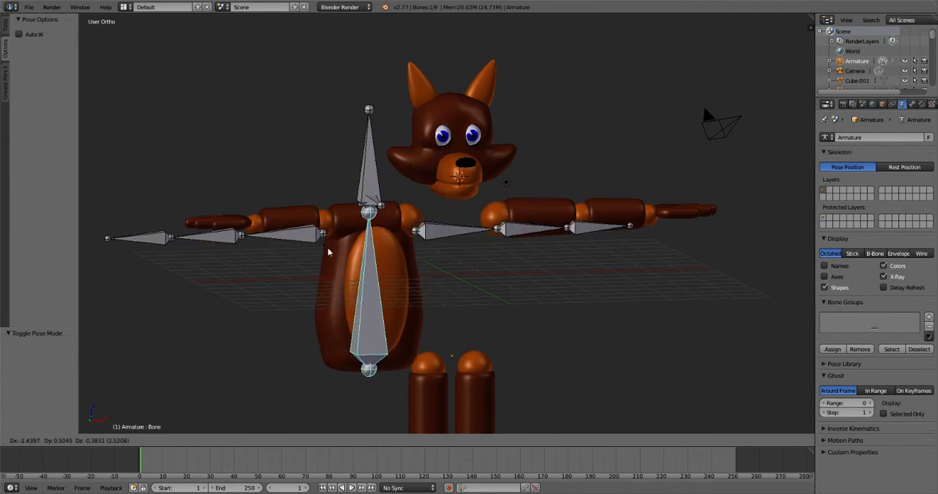
pyautogui.click(440, 257)
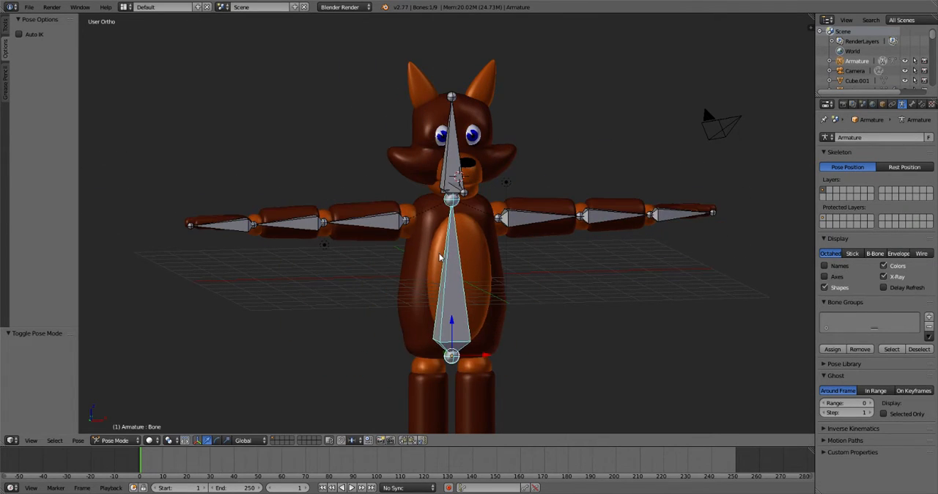
# - Parent the fox's right shoulder sphere to the right upper arm mesh with the Object option
pyautogui.rightClick(382, 212)
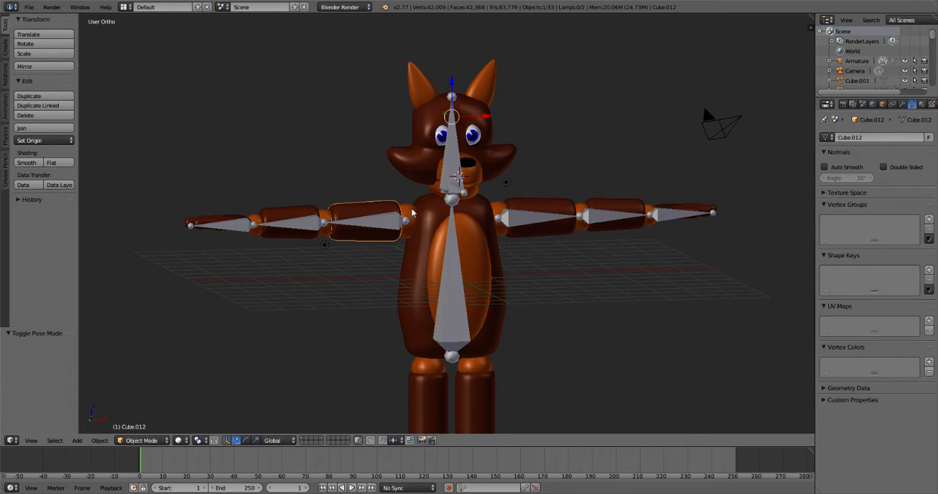
pyautogui.rightClick(408, 214)
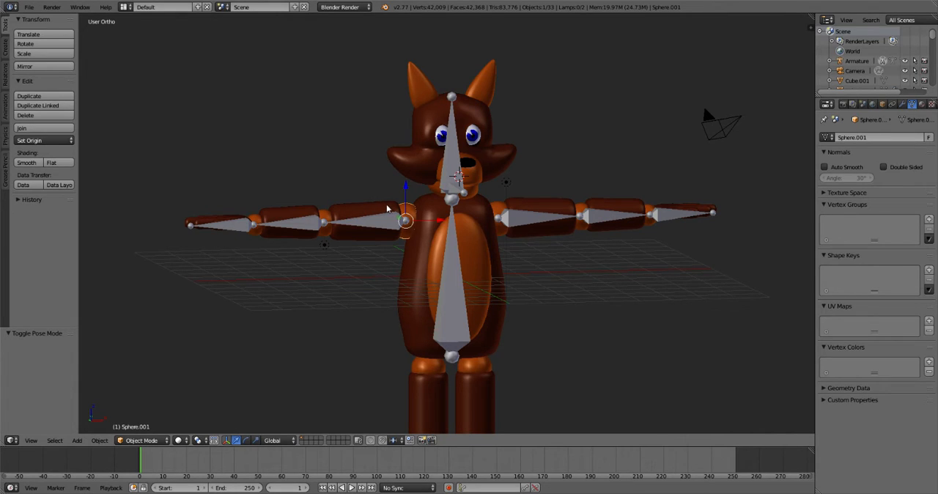
pyautogui.rightClick(384, 209)
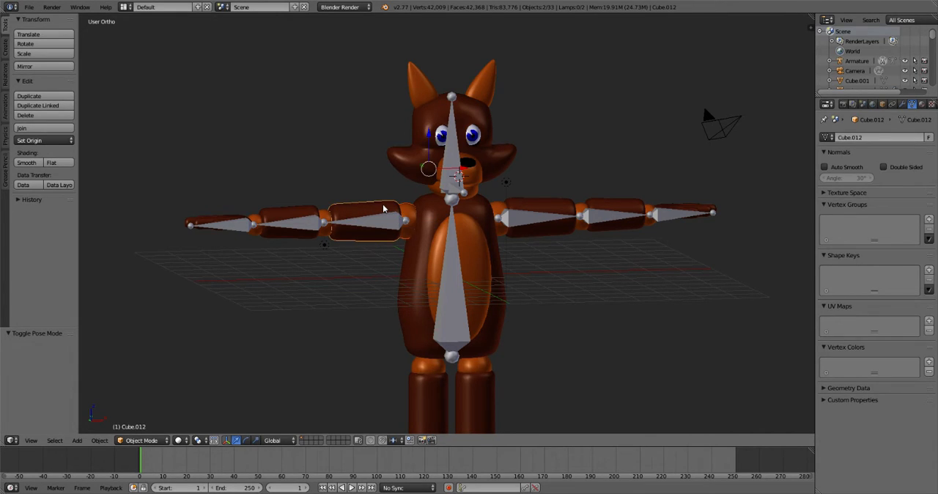
pyautogui.hotkey('ctrl', 'p')
pyautogui.click(383, 206)
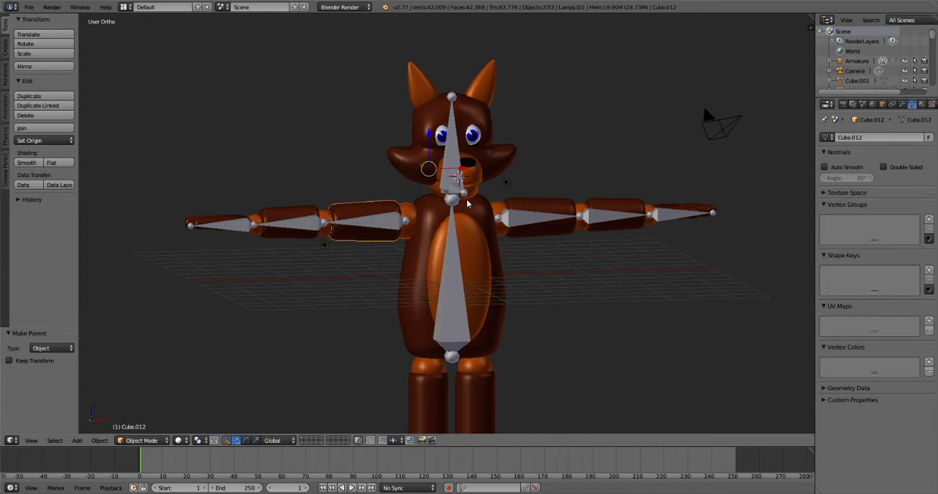
# - Parent the fox's left shoulder sphere to the left upper arm mesh with the Object option
pyautogui.press('a')
pyautogui.rightClick(503, 209)
pyautogui.rightClick(529, 208)
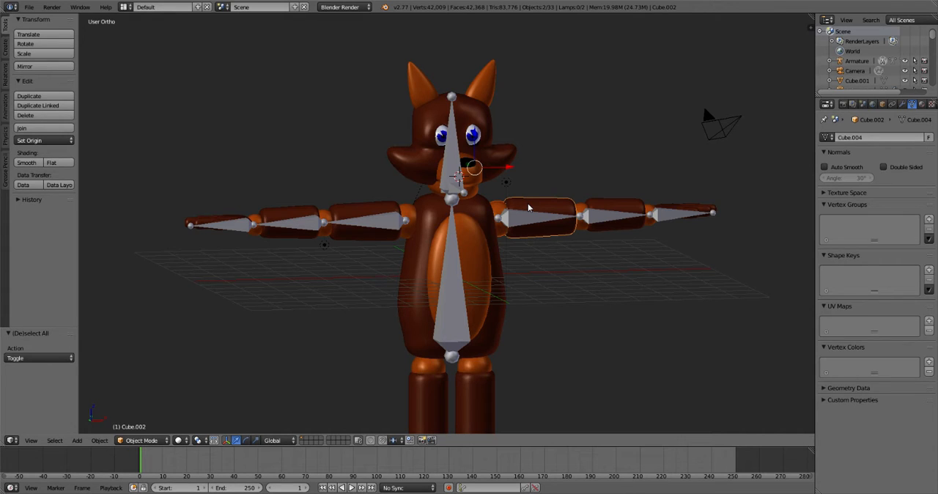
pyautogui.hotkey('ctrl', 'p')
pyautogui.click(479, 202)
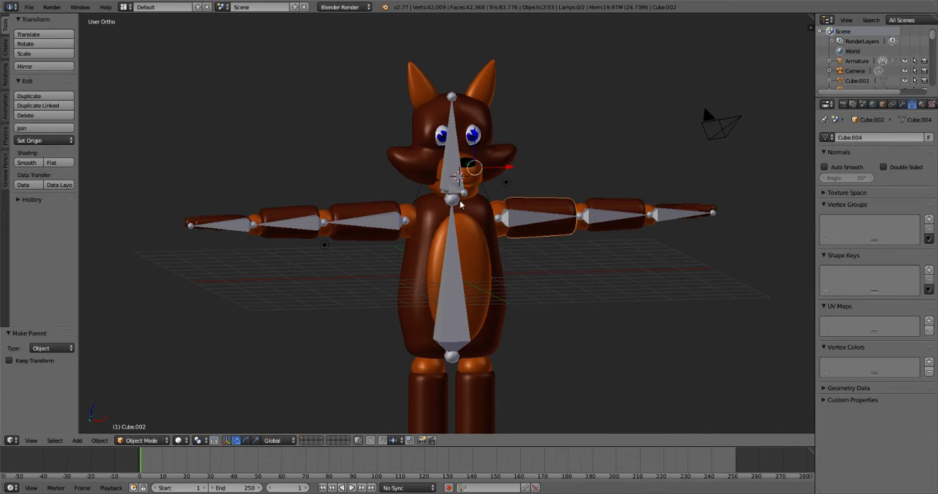
# - Try moving each upper arm mesh to test whether its shoulder sphere follows, cancelling both moves
pyautogui.rightClick(523, 222)
pyautogui.rightClick(521, 201)
pyautogui.press('g')
pyautogui.rightClick(550, 189)
pyautogui.rightClick(385, 203)
pyautogui.press('g')
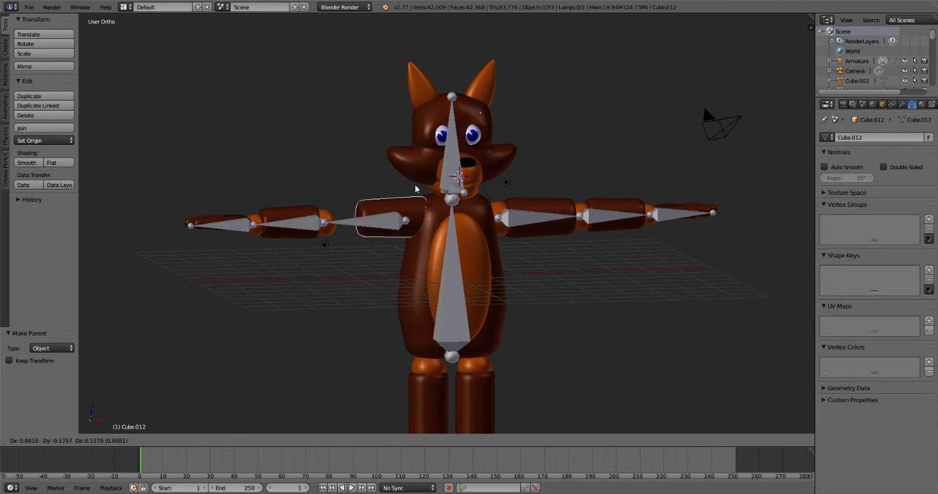
pyautogui.rightClick(394, 182)
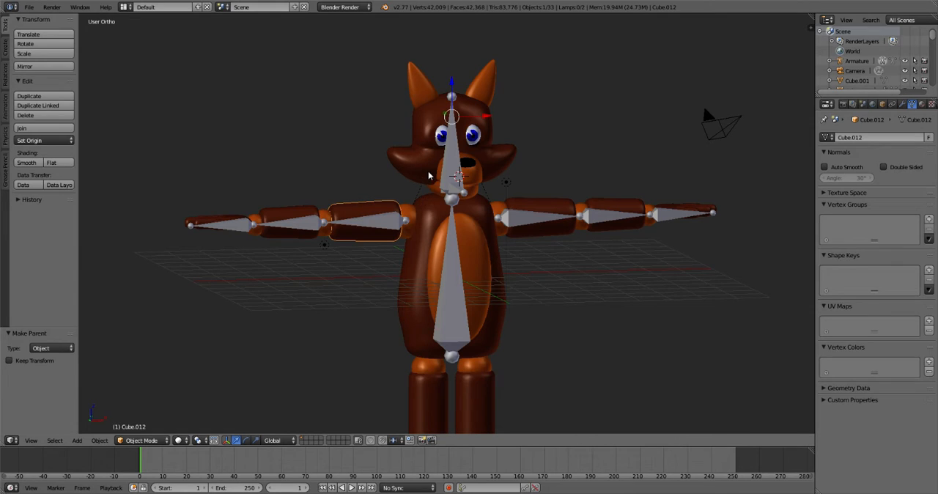
# - Undo the object parenting of the left shoulder sphere to the left upper arm
pyautogui.hotkey('ctrl', 'z')
pyautogui.hotkey('ctrl', 'z')
pyautogui.hotkey('ctrl', 'z')
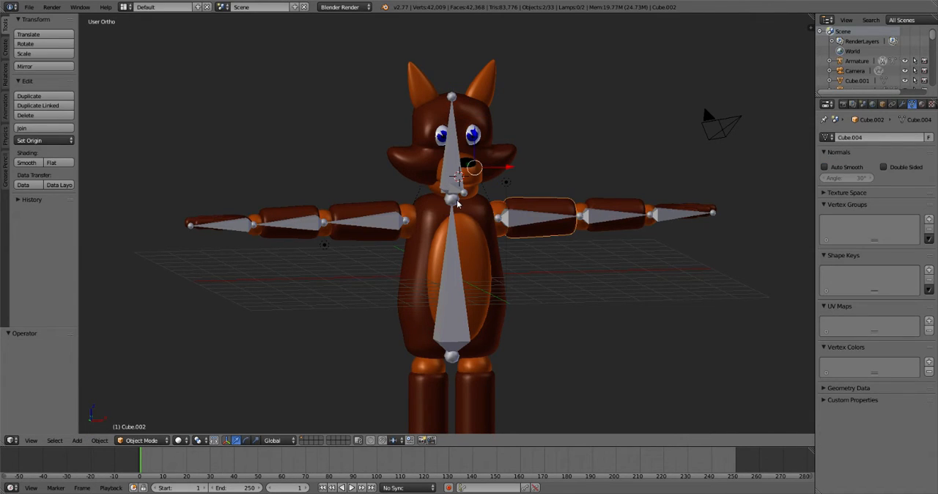
pyautogui.hotkey('ctrl', 'z')
pyautogui.hotkey('ctrl', 'z')
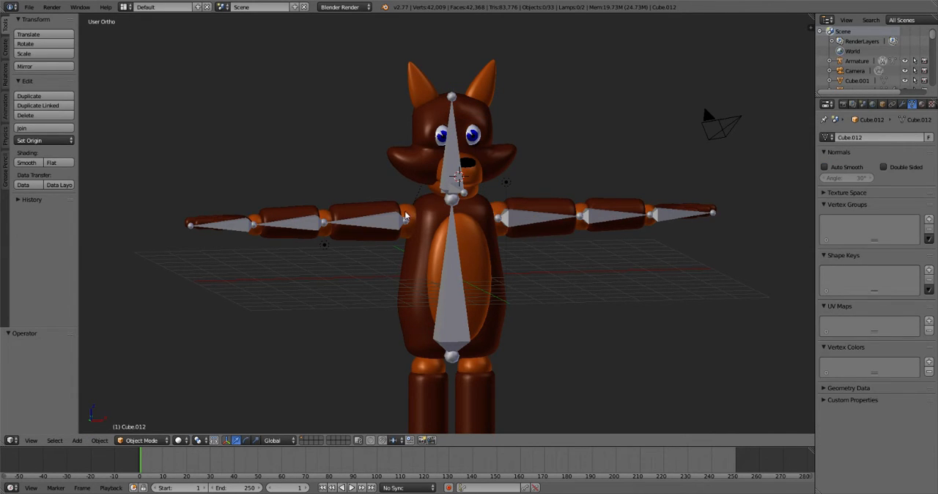
# - Join the fox's right shoulder sphere into the right upper arm mesh
pyautogui.rightClick(401, 210)
pyautogui.rightClick(411, 213)
pyautogui.keyDown('shift'); pyautogui.rightClick(389, 211); pyautogui.keyUp('shift')
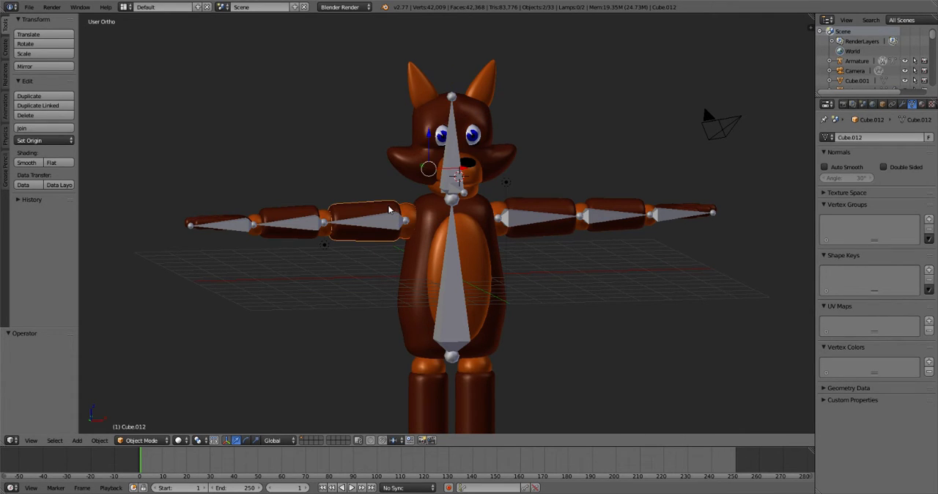
pyautogui.hotkey('ctrl', 'j')
# - Try joining the fox's left upper arm mesh into the left shoulder sphere, and undo the join
pyautogui.rightClick(505, 209)
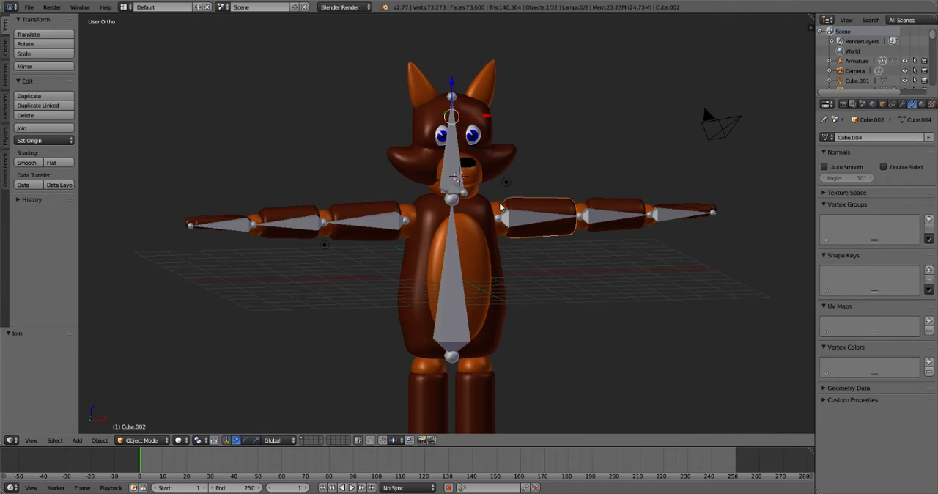
pyautogui.keyDown('shift'); pyautogui.rightClick(501, 207); pyautogui.keyUp('shift')
pyautogui.hotkey('ctrl', 'j')
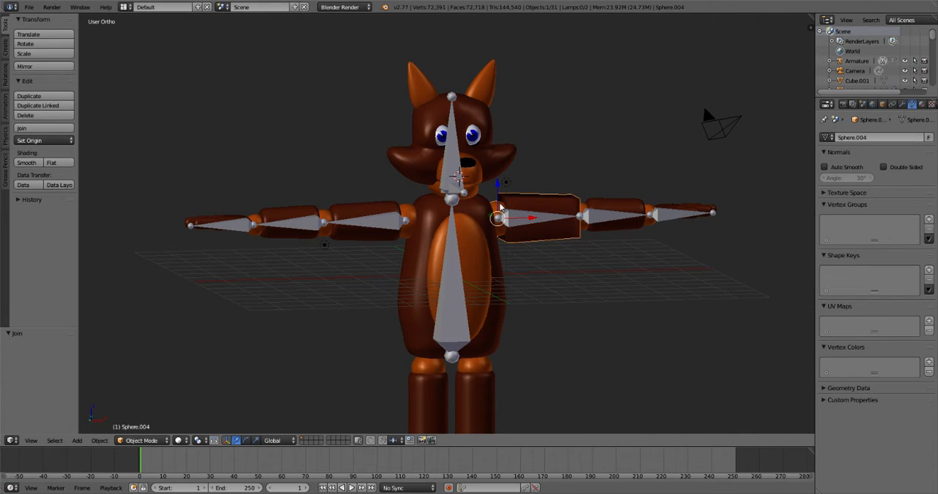
pyautogui.hotkey('ctrl', 'z')
pyautogui.hotkey('ctrl', 'z')
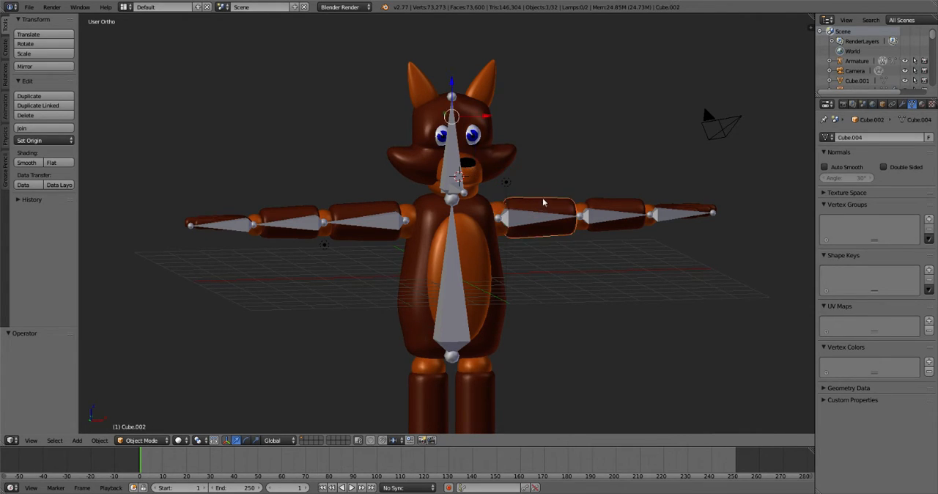
# - Apply the Subsurf modifier on the fox's left upper arm mesh
pyautogui.click(923, 105)
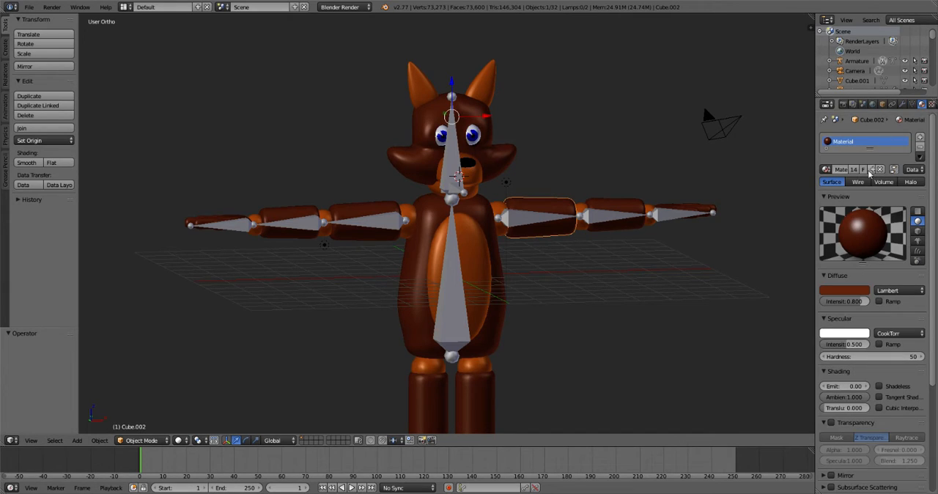
pyautogui.click(903, 105)
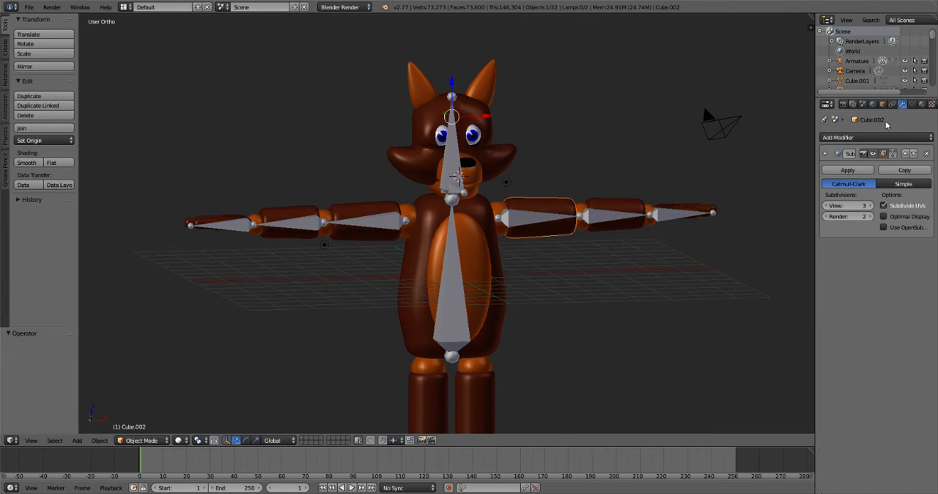
pyautogui.click(854, 170)
# - Apply the Subsurf modifier on the left and right forearm meshes, and select the fox's right upper arm
pyautogui.rightClick(584, 209)
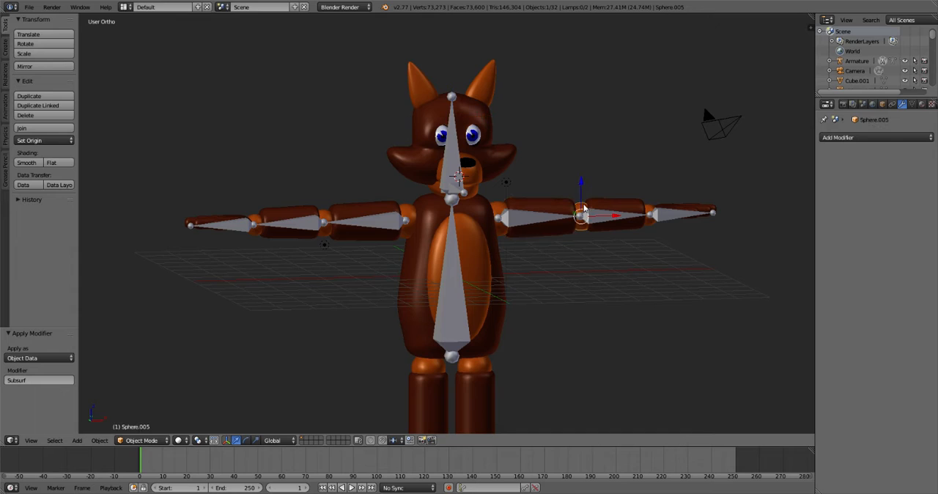
pyautogui.rightClick(624, 204)
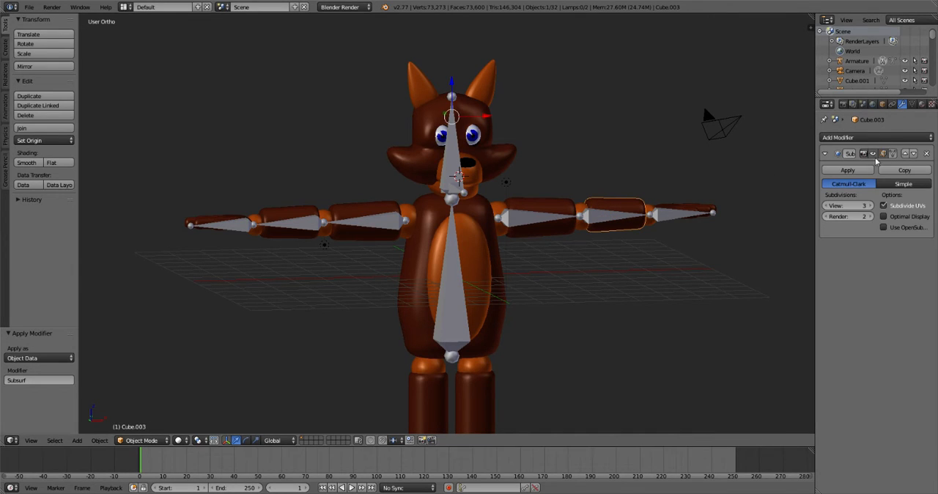
pyautogui.click(859, 169)
pyautogui.rightClick(297, 217)
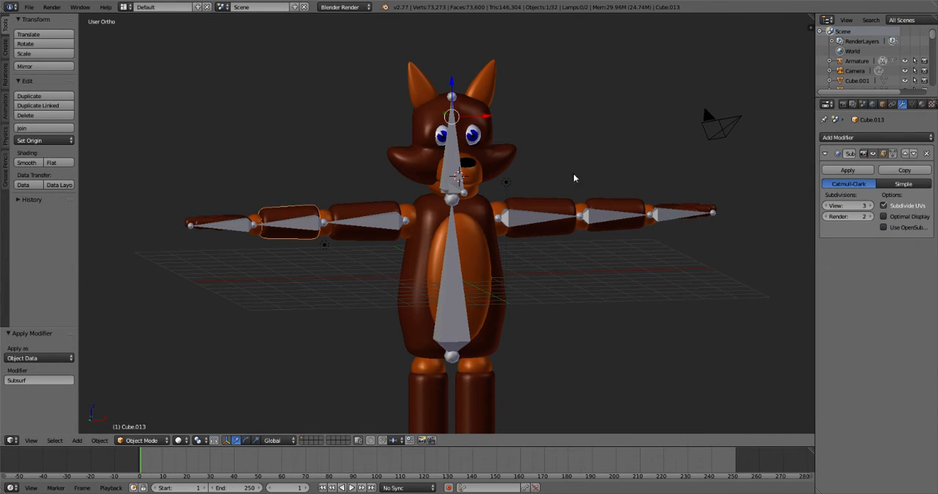
pyautogui.click(859, 170)
pyautogui.rightClick(395, 216)
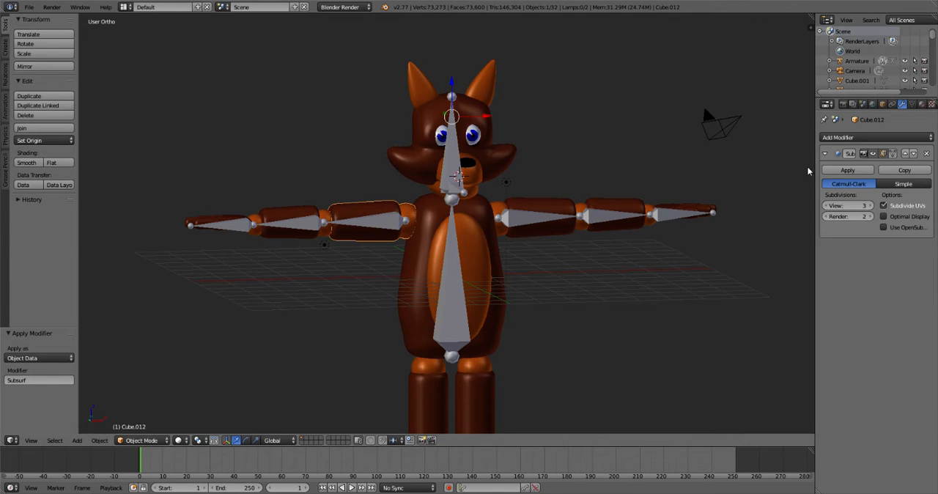
# - Apply the Subsurf modifier on the fox's right upper arm mesh, and join the left shoulder sphere into the left upper arm mesh
pyautogui.click(848, 170)
pyautogui.rightClick(502, 211)
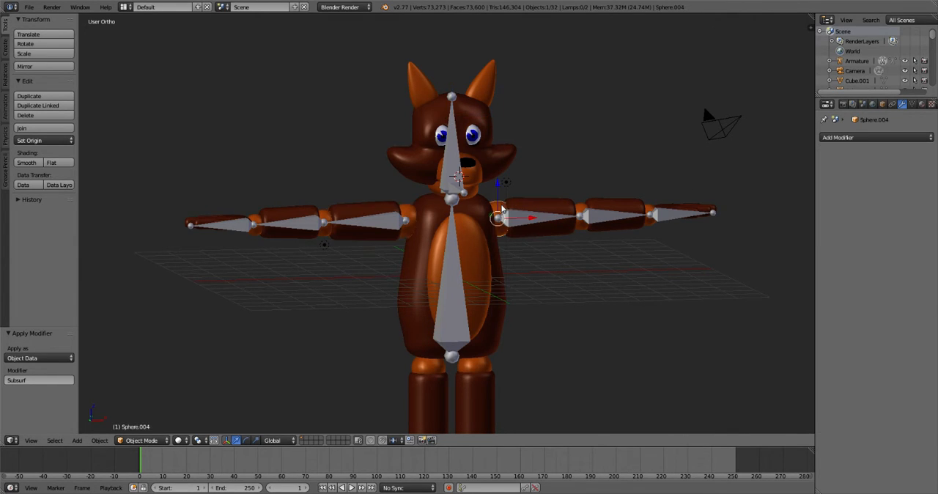
pyautogui.keyDown('shift'); pyautogui.rightClick(546, 208); pyautogui.keyUp('shift')
pyautogui.hotkey('ctrl', 'j')
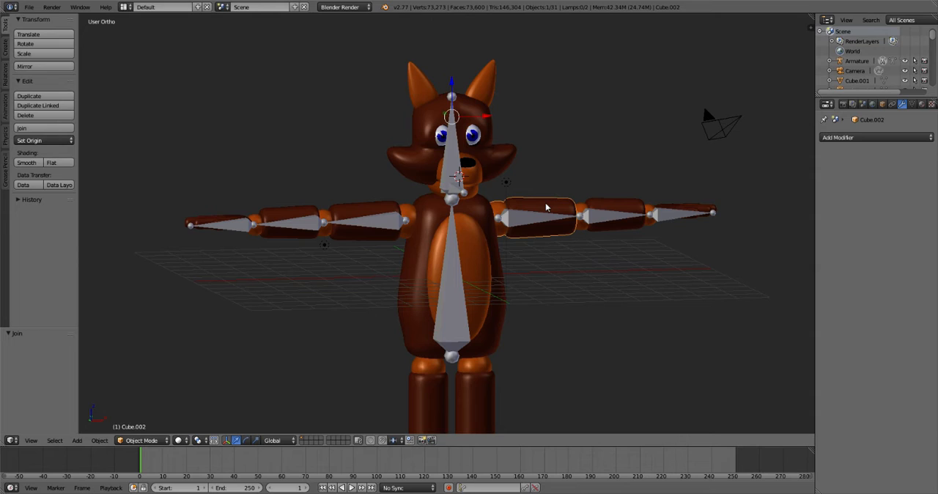
# - Parent the fox's right upper arm mesh to the armature bone Bone_L, using the Bone parenting type
pyautogui.rightClick(386, 224)
pyautogui.hotkey('ctrl', 'Tab')
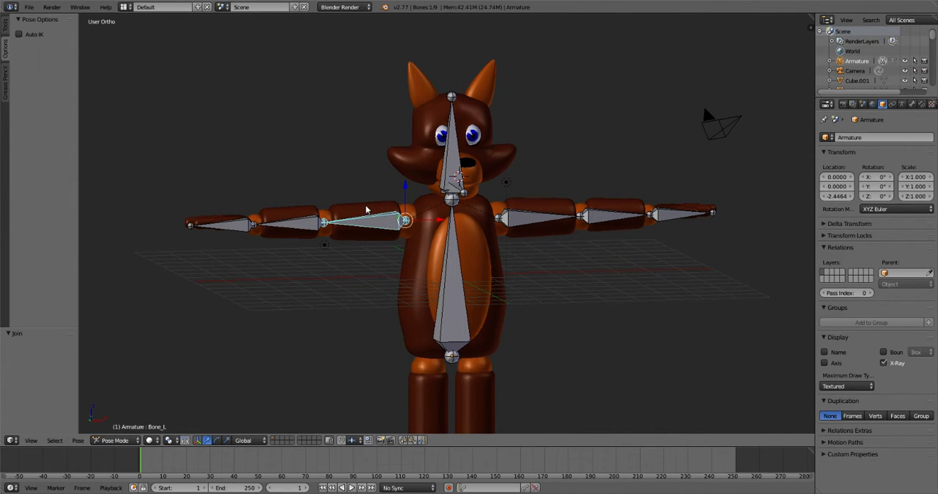
pyautogui.rightClick(367, 210)
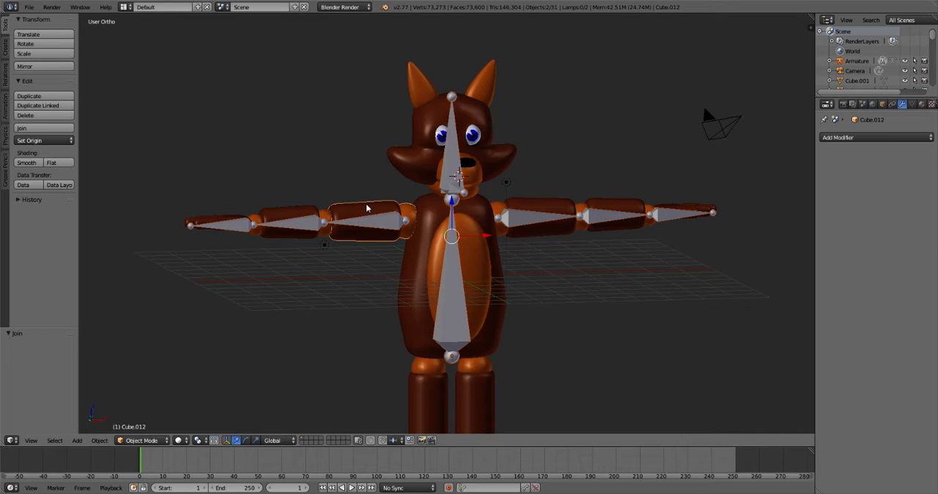
pyautogui.rightClick(371, 212)
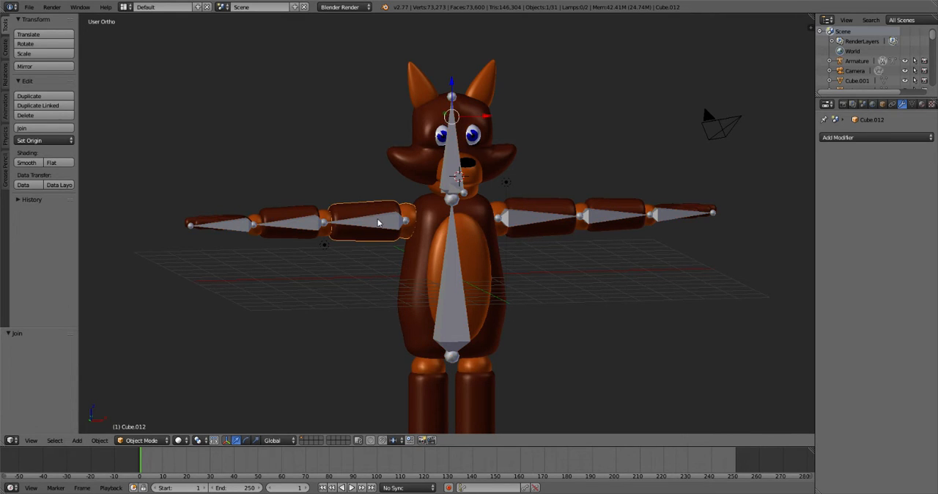
pyautogui.rightClick(396, 222)
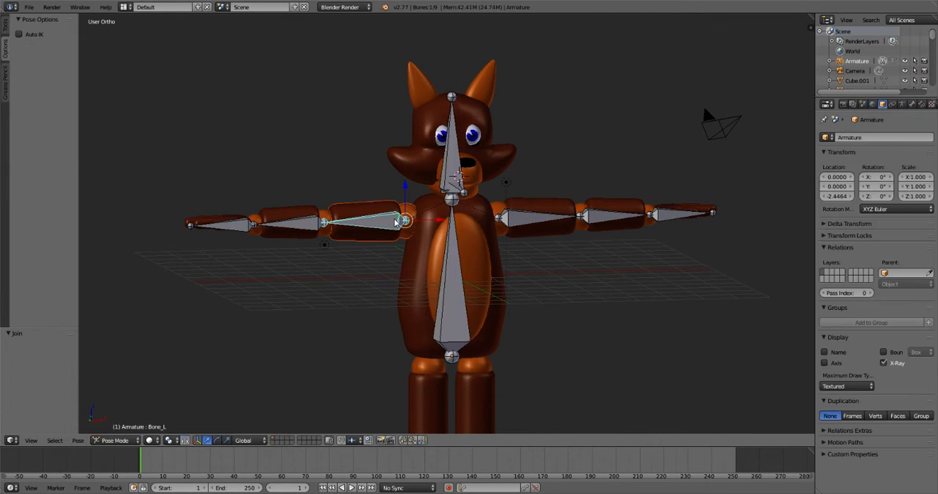
pyautogui.hotkey('ctrl', 'p')
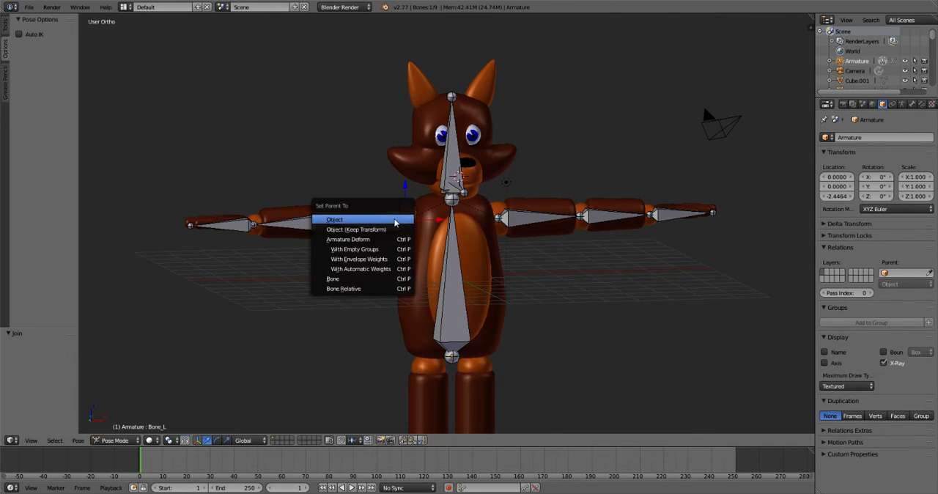
pyautogui.click(361, 280)
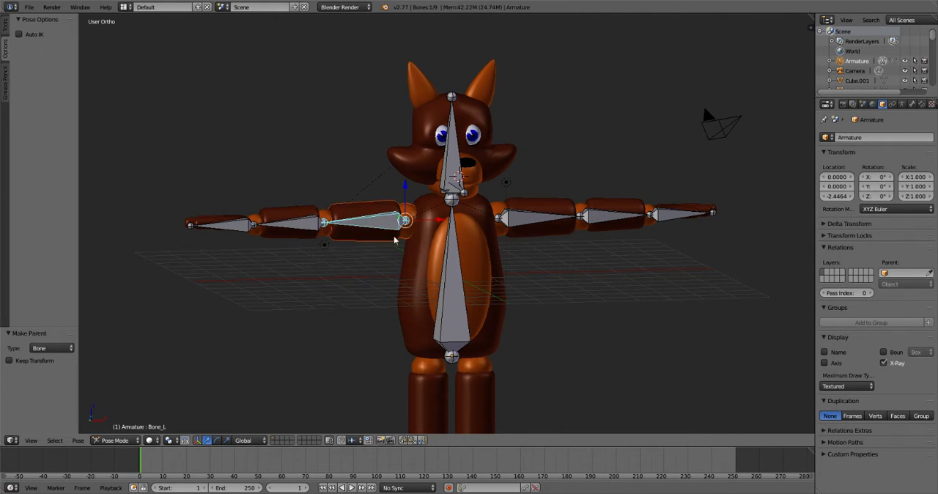
# - Parent the fox's left upper arm mesh to the armature bone Bone_R, using the Bone parenting type
pyautogui.press('a')
pyautogui.rightClick(524, 209)
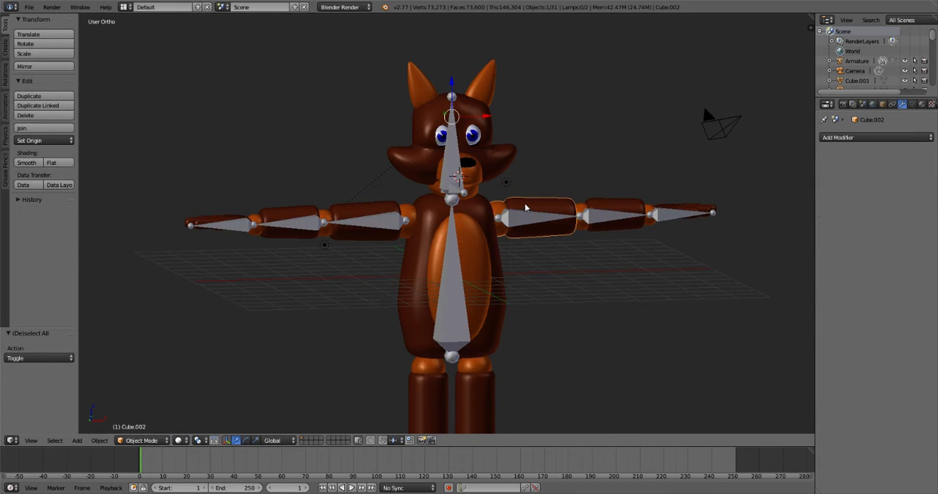
pyautogui.rightClick(522, 219)
pyautogui.hotkey('ctrl', 'Tab')
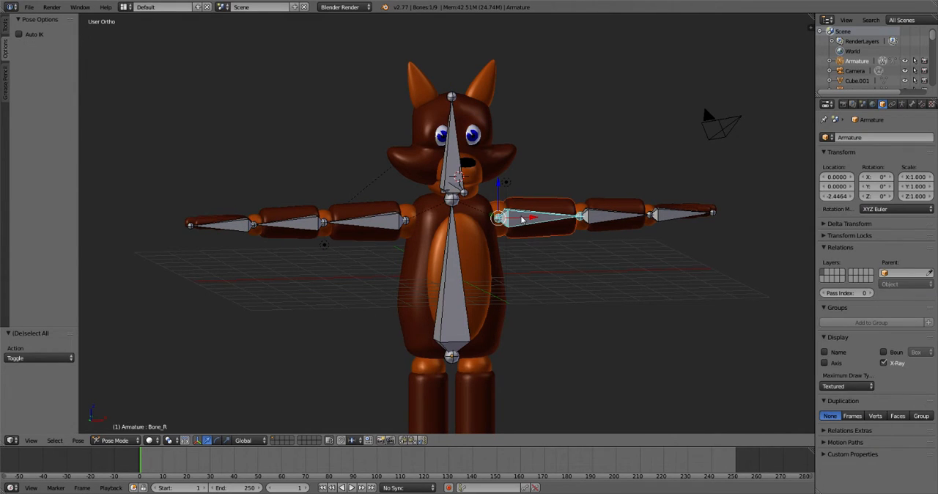
pyautogui.hotkey('ctrl', 'p')
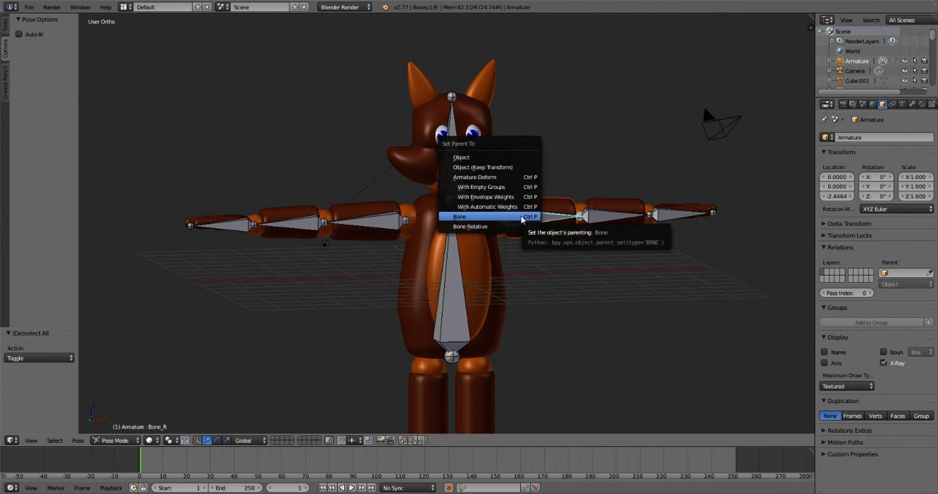
pyautogui.click(522, 217)
# - Try moving the torso bone to check that the upper arms follow the armature, cancel the move and deselect all bones
pyautogui.rightClick(391, 220)
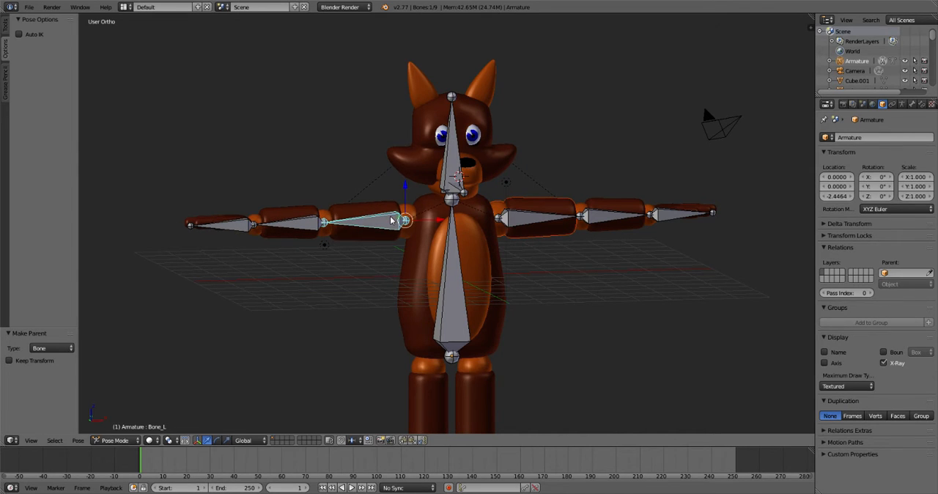
pyautogui.rightClick(451, 266)
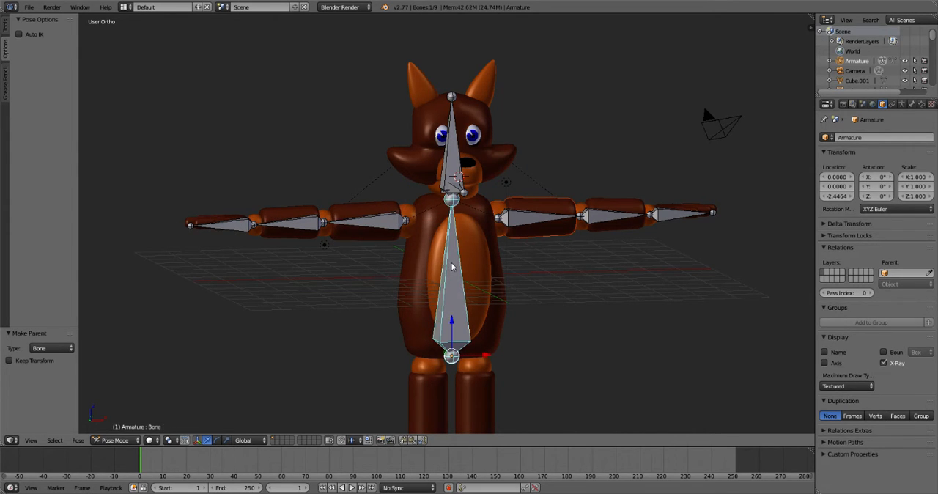
pyautogui.press('g')
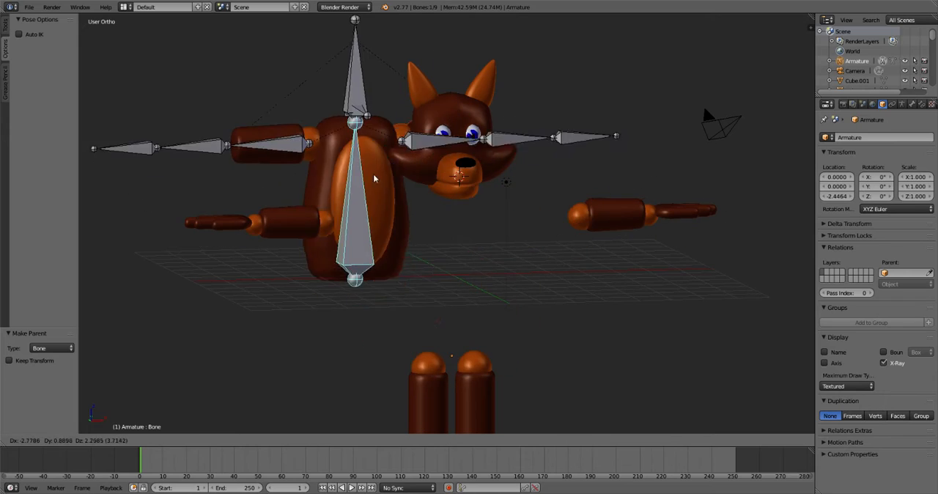
pyautogui.press('Escape')
pyautogui.press('a')
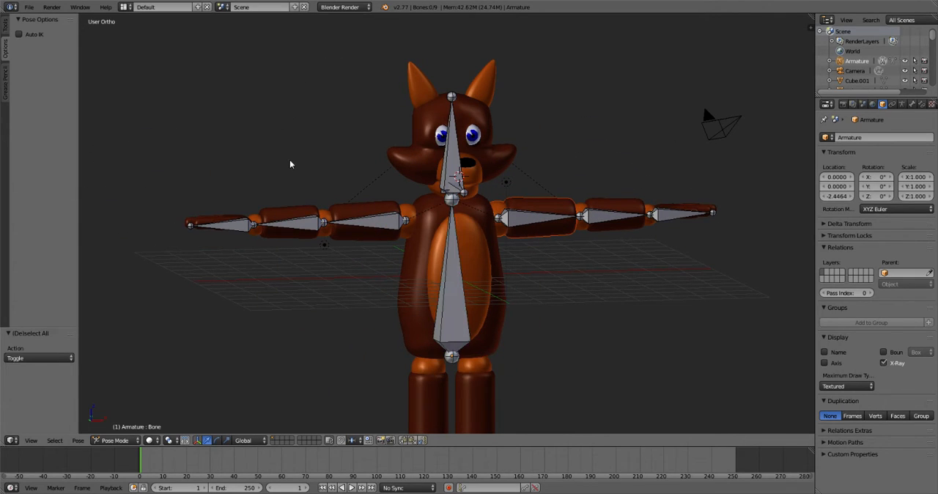
# - Join the fox's right elbow sphere into the right forearm mesh
pyautogui.rightClick(324, 215)
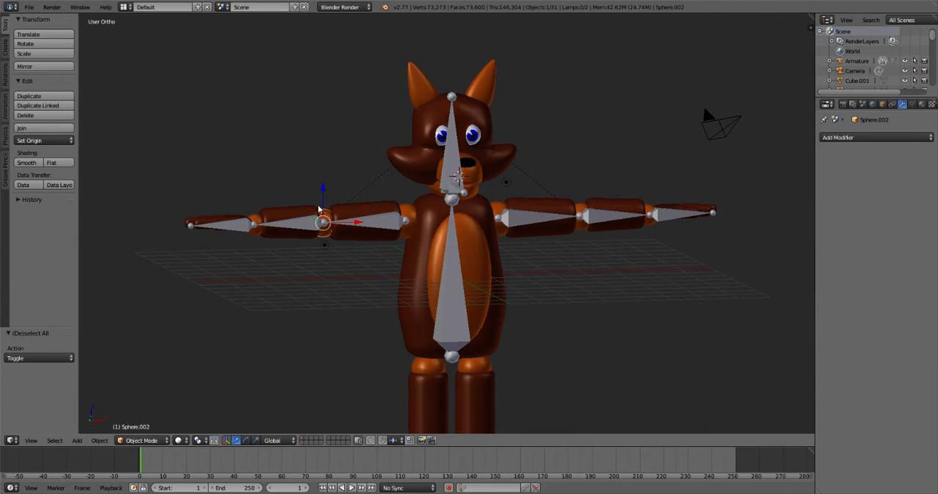
pyautogui.rightClick(320, 211)
pyautogui.hotkey('ctrl', 'Tab')
pyautogui.rightClick(325, 216)
pyautogui.rightClick(292, 214)
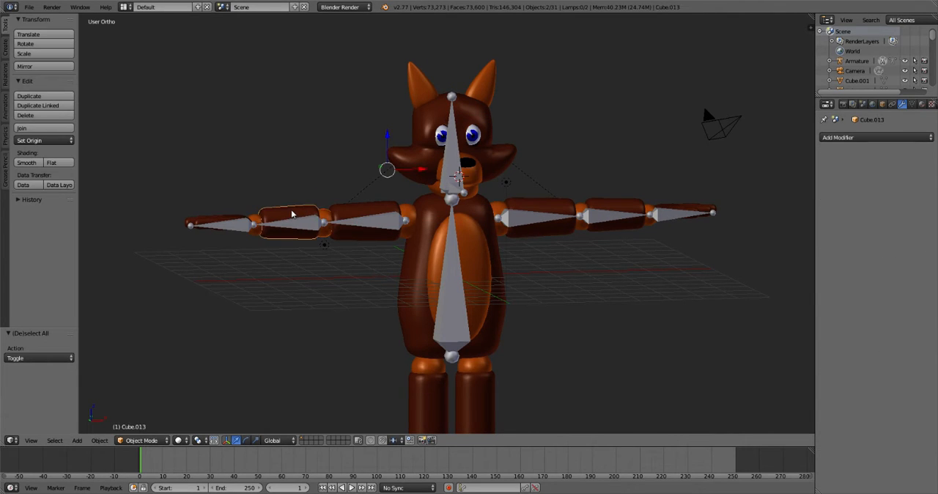
pyautogui.hotkey('ctrl', 'j')
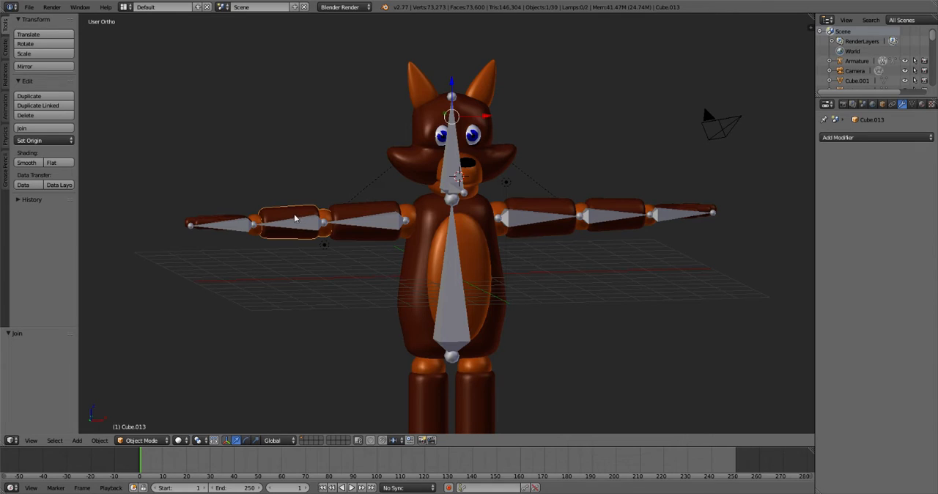
# - Parent the fox's right forearm mesh to only the bone Bone_L.001, using the Bone parenting type, and clear the bone selection
pyautogui.rightClick(298, 222)
pyautogui.hotkey('ctrl', 'Tab')
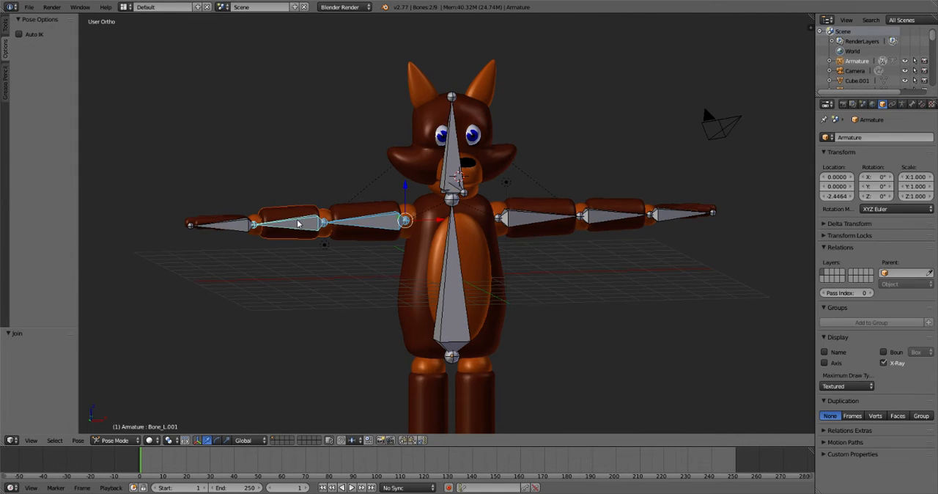
pyautogui.press('a')
pyautogui.rightClick(308, 228)
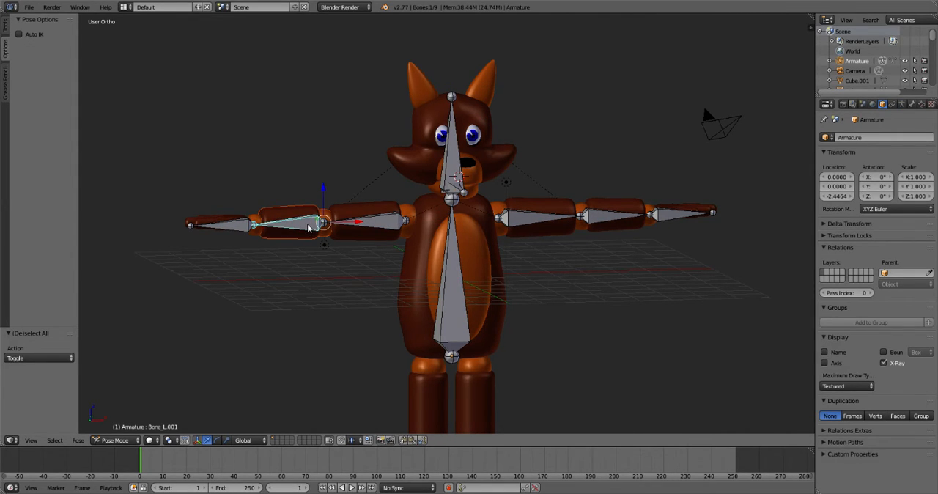
pyautogui.hotkey('ctrl', 'p')
pyautogui.click(310, 226)
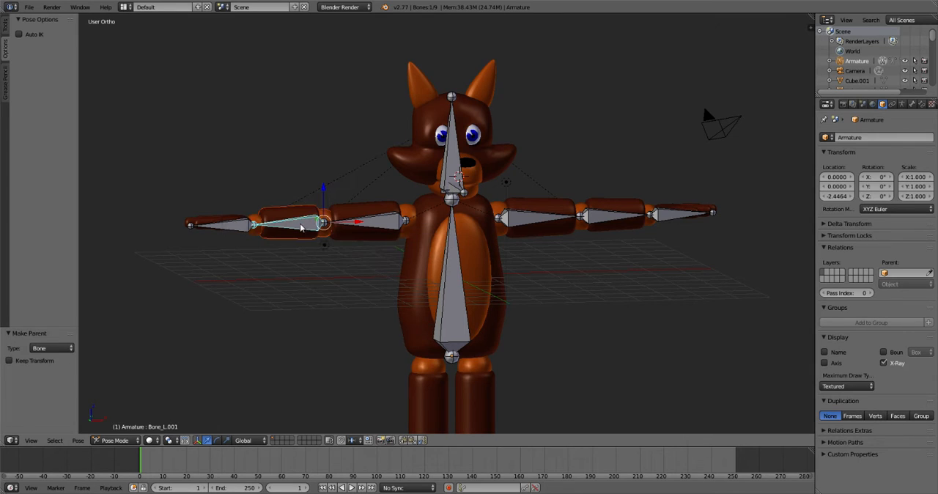
pyautogui.press('Tab')
pyautogui.press('a')
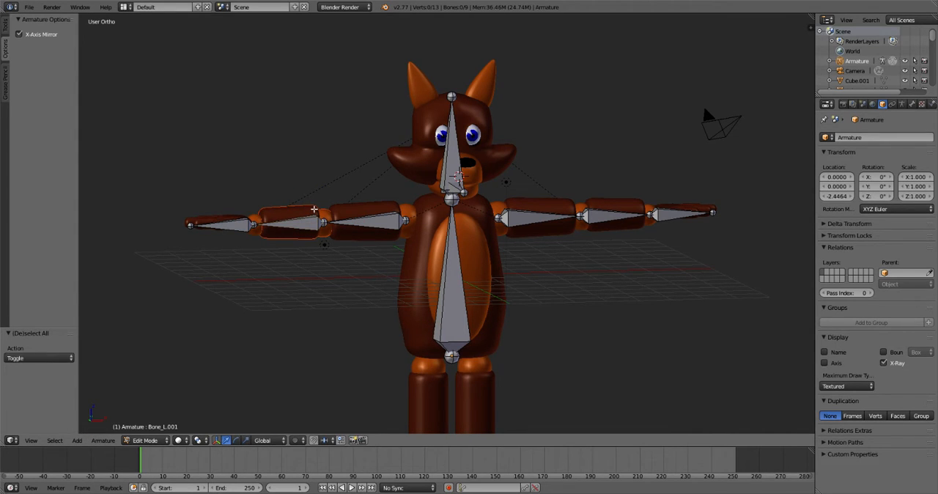
pyautogui.press('Tab')
# - Join the fox's left elbow sphere into the left forearm mesh
pyautogui.rightClick(530, 203)
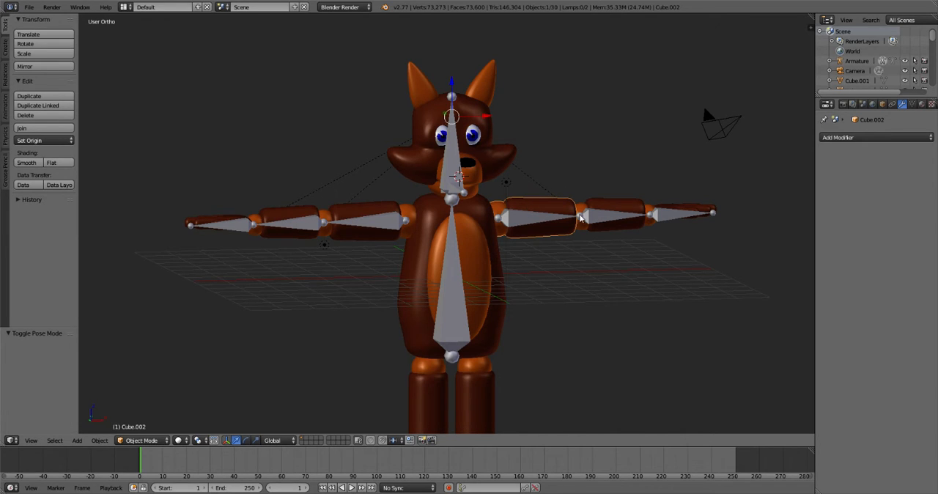
pyautogui.rightClick(587, 207)
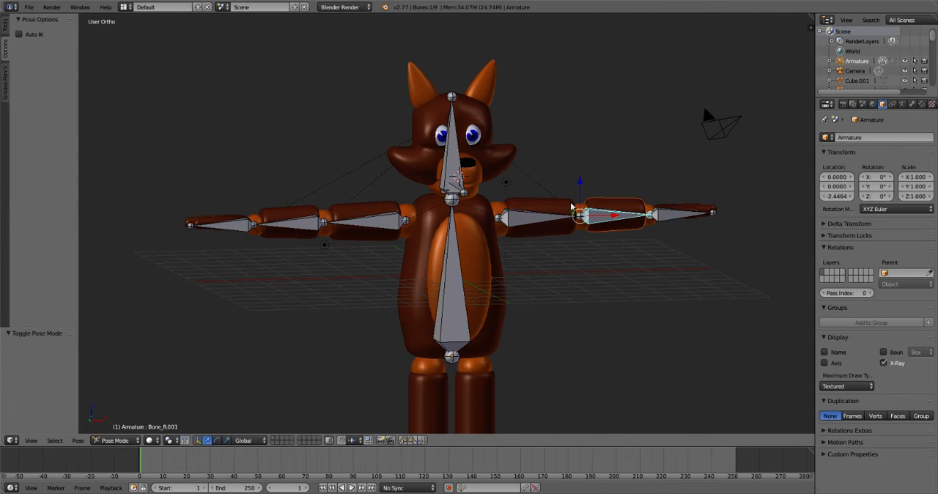
pyautogui.rightClick(584, 205)
pyautogui.rightClick(584, 207)
pyautogui.rightClick(605, 205)
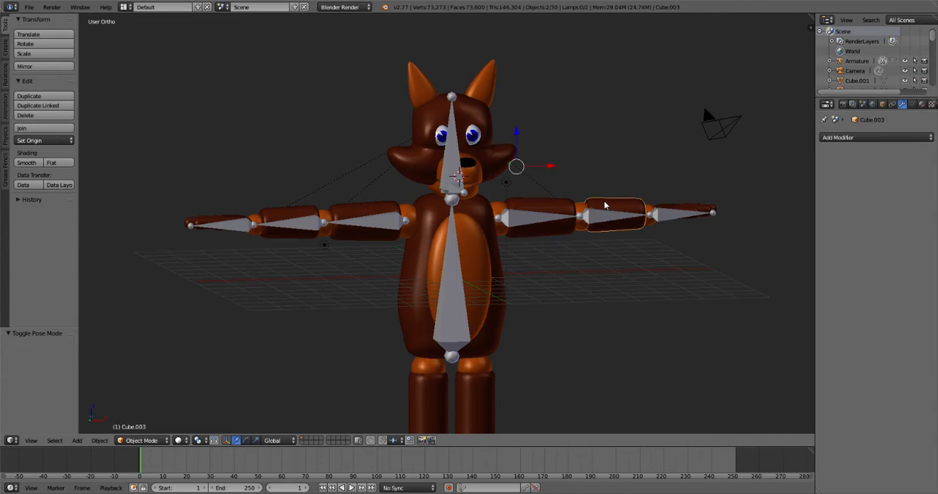
pyautogui.hotkey('ctrl', 'p')
pyautogui.click(606, 203)
pyautogui.hotkey('ctrl', 'j')
# - Parent the fox's left forearm mesh to the armature bone Bone_R.001, using the Bone parenting type
pyautogui.rightClick(599, 217)
pyautogui.hotkey('ctrl', 'Tab')
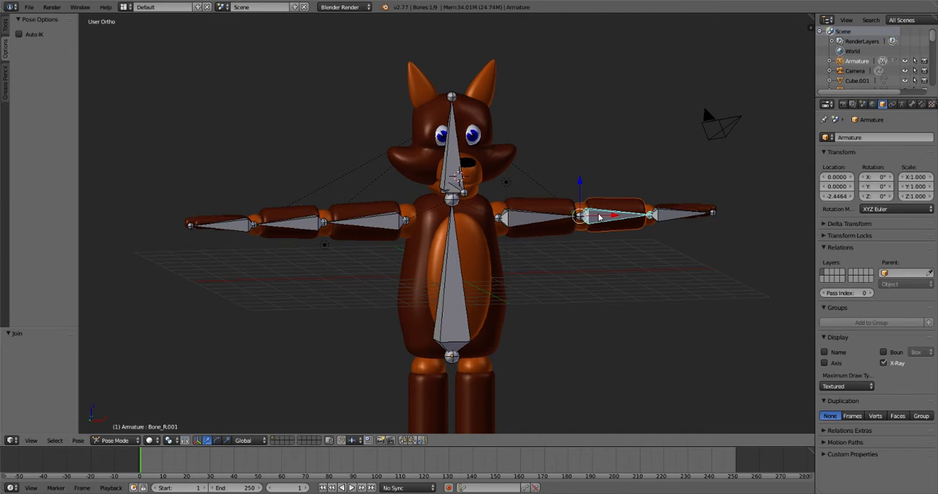
pyautogui.hotkey('ctrl', 'p')
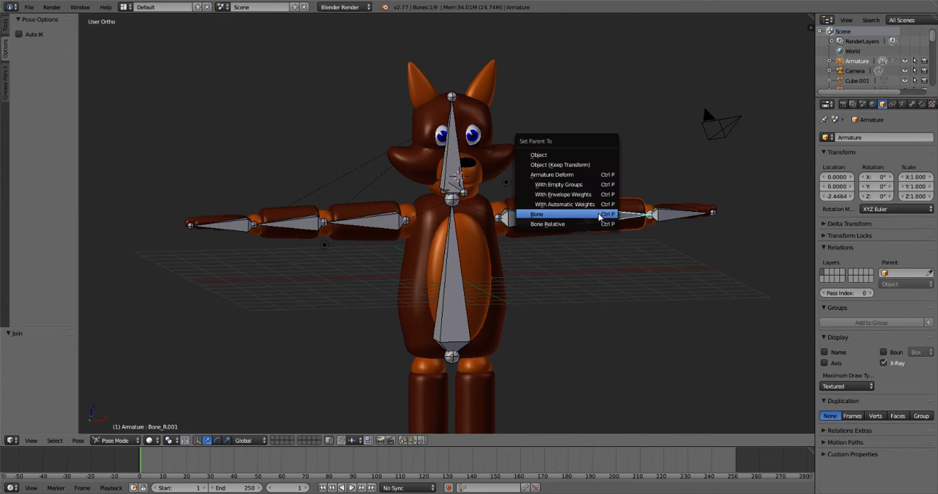
pyautogui.click(603, 212)
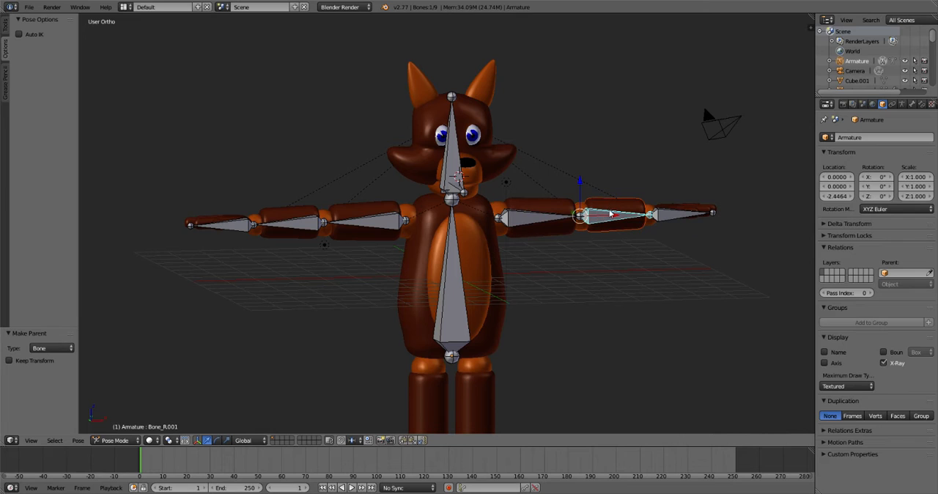
# - Try moving the torso bone to check that both forearms follow the armature, and cancel the move
pyautogui.rightClick(618, 207)
pyautogui.rightClick(448, 266)
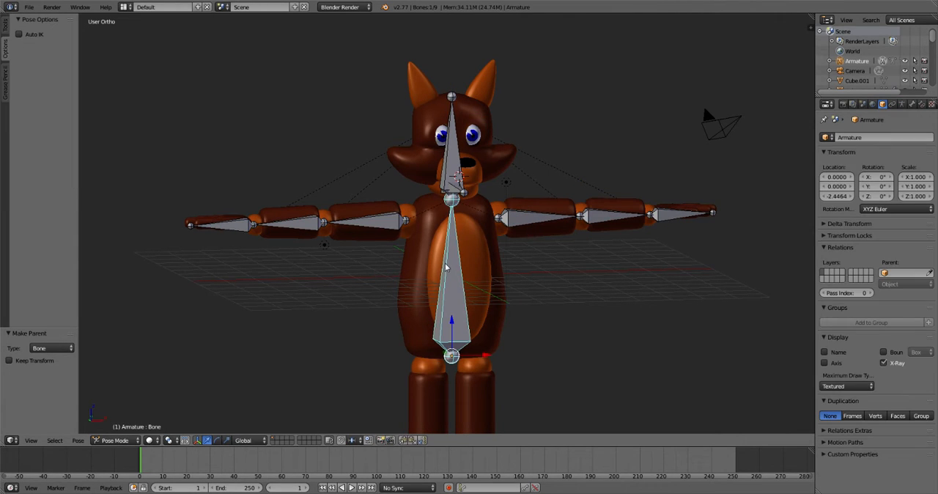
pyautogui.press('g')
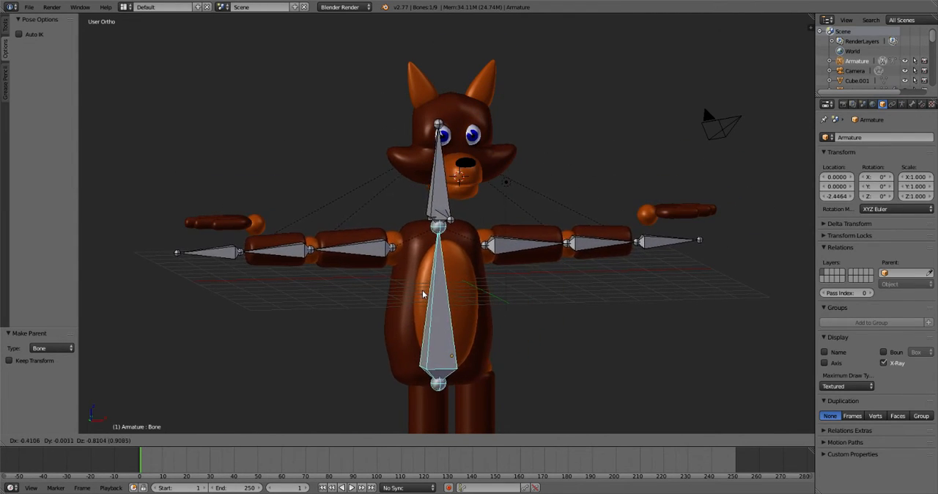
pyautogui.click(425, 286)
# - Rotate the fox's right upper arm bone Bone_L in the front view
pyautogui.press('KP_1')
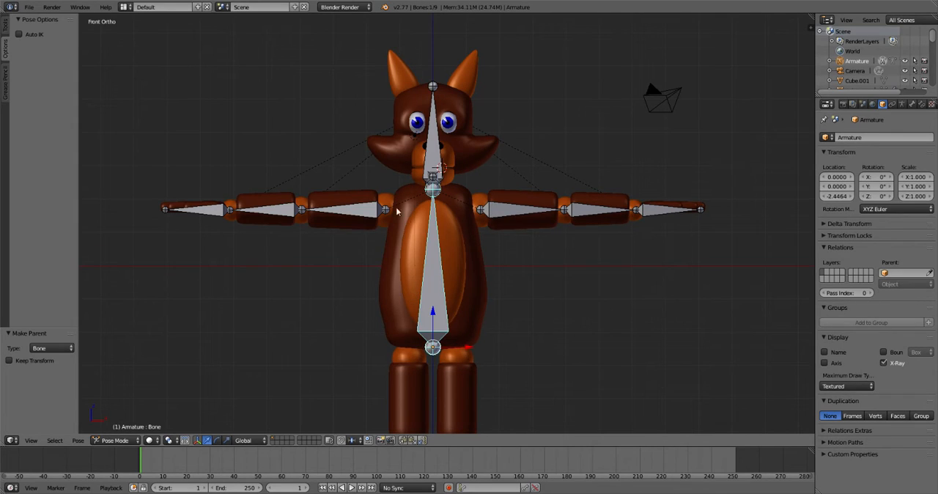
pyautogui.rightClick(339, 213)
pyautogui.press('r')
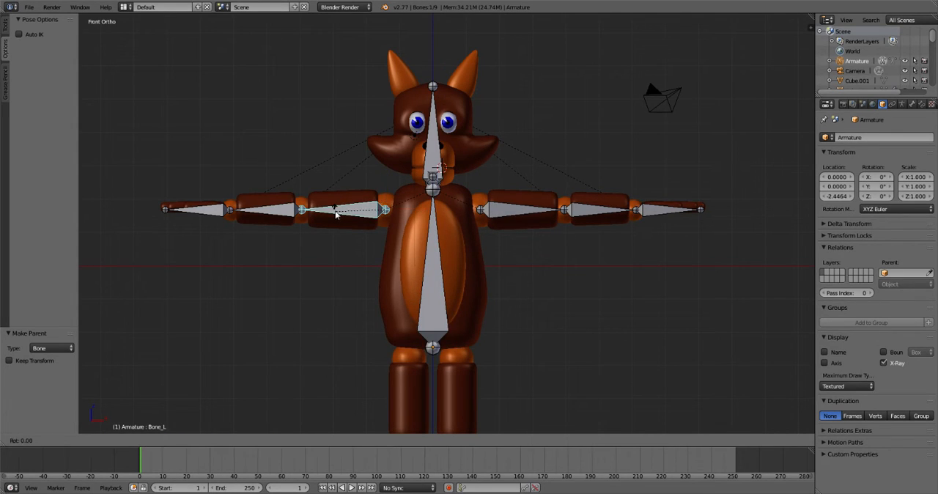
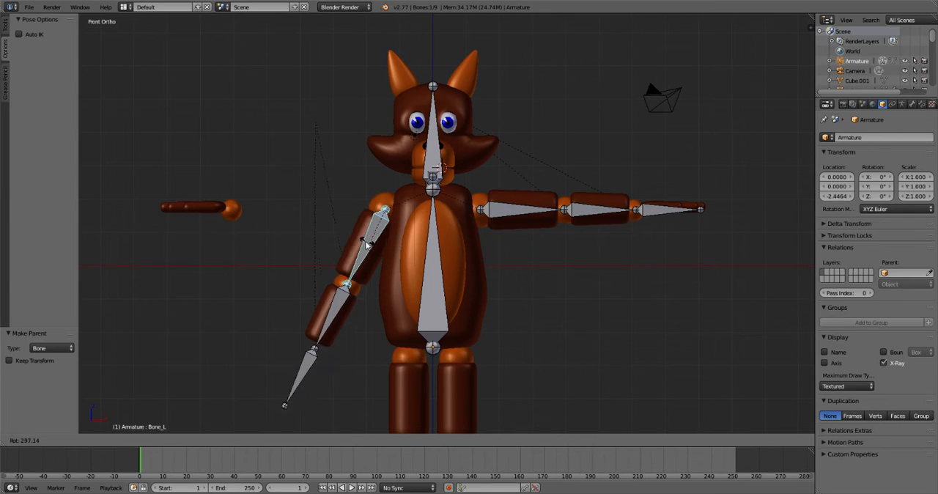
# - Cancel the upper arm bone's test rotation and parent the fox's right eye to the head mesh, using the Object parenting type
pyautogui.press('Escape')
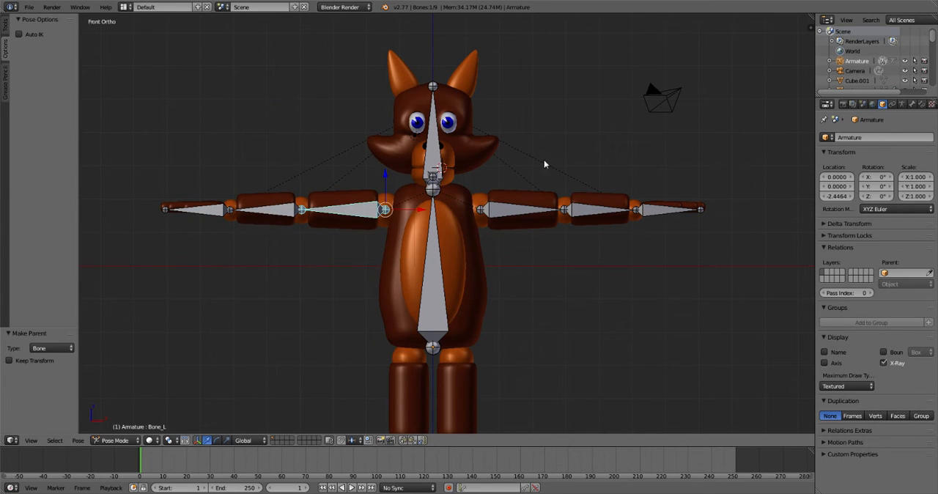
pyautogui.moveTo(544, 160); pyautogui.dragTo(460, 157, button='middle')
pyautogui.rightClick(401, 149)
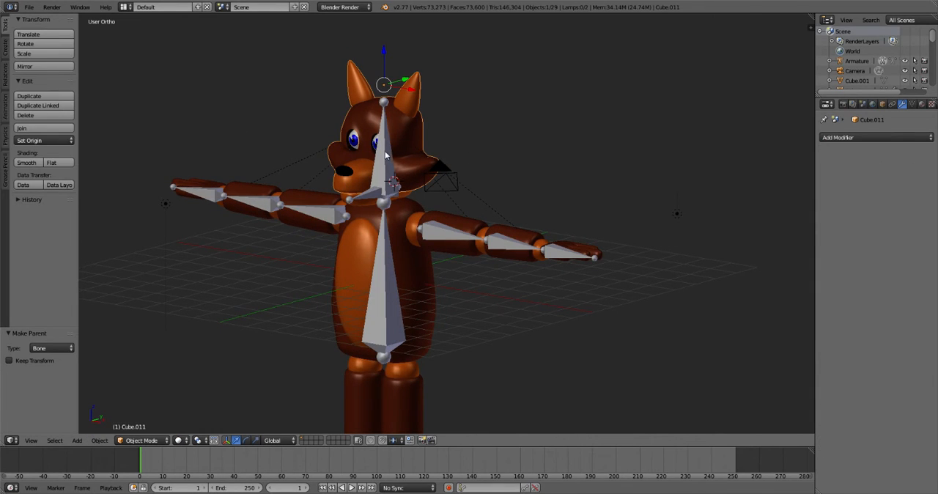
pyautogui.rightClick(356, 140)
pyautogui.moveTo(397, 138)
pyautogui.mouseDown(button='middle')
pyautogui.moveTo(415, 152)
pyautogui.moveTo(399, 147)
pyautogui.mouseUp(button='middle')
pyautogui.keyDown('shift'); pyautogui.rightClick(396, 147); pyautogui.keyUp('shift')
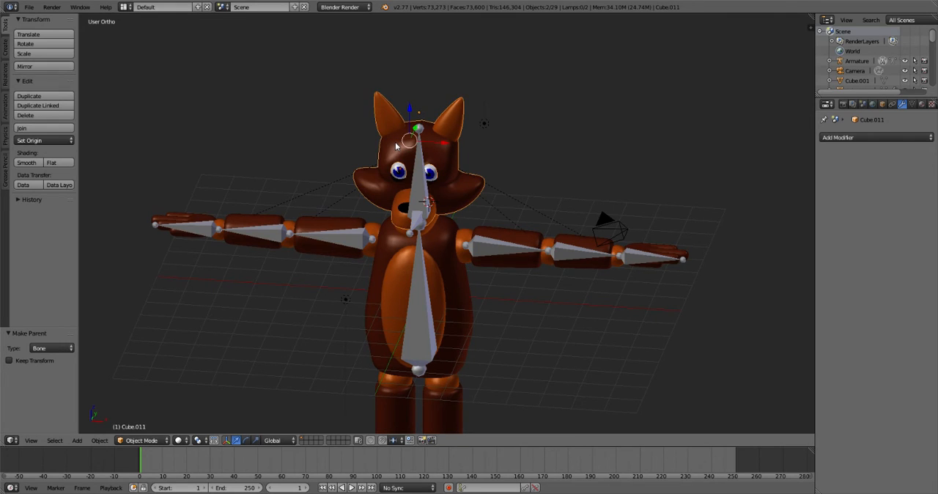
pyautogui.hotkey('ctrl', 'p')
pyautogui.click(396, 144)
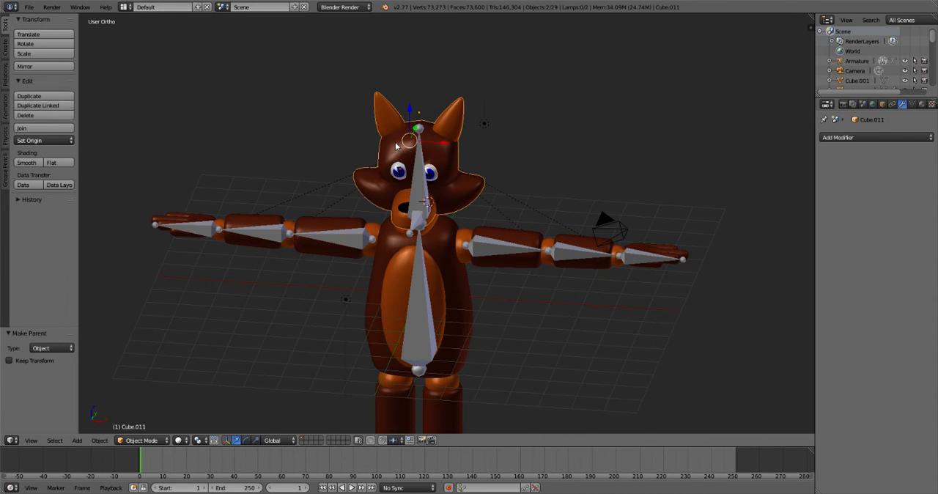
# - Parent the fox's left eye to the head mesh, using the Object parenting type
pyautogui.rightClick(433, 175)
pyautogui.rightClick(436, 158)
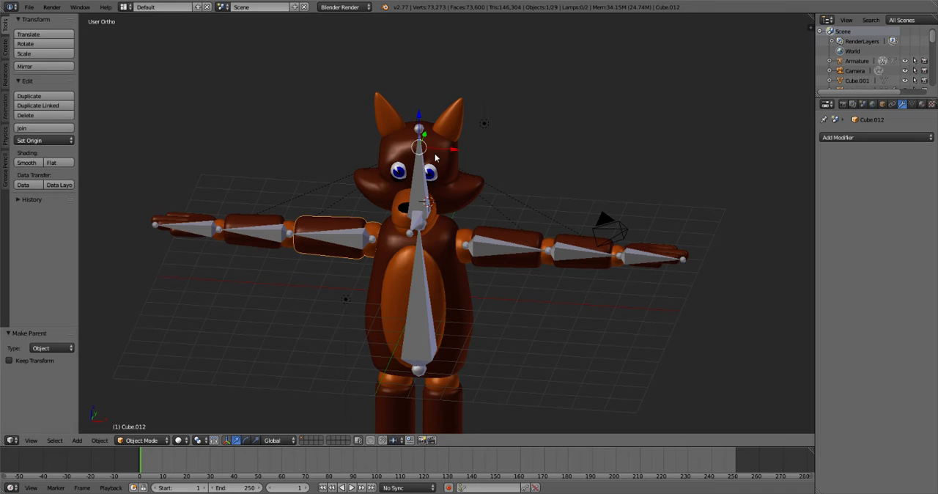
pyautogui.rightClick(432, 172)
pyautogui.keyDown('shift'); pyautogui.rightClick(447, 150); pyautogui.keyUp('shift')
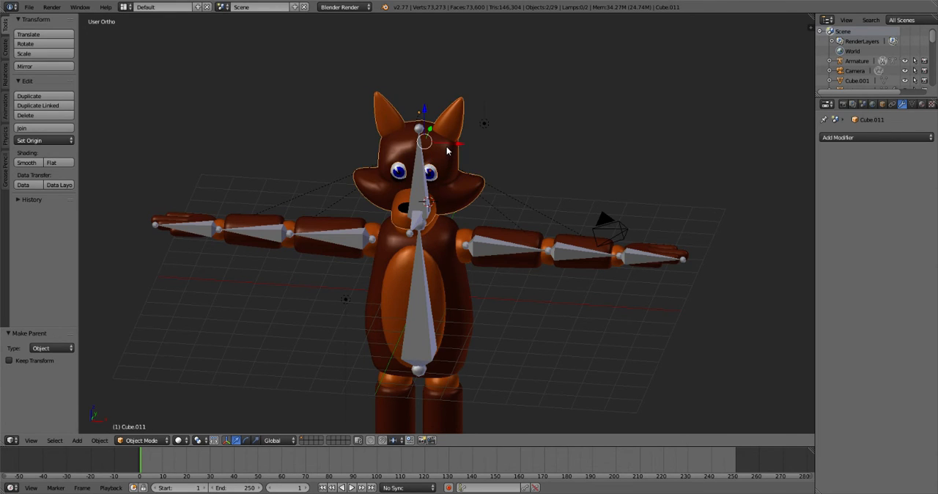
pyautogui.hotkey('ctrl', 'p')
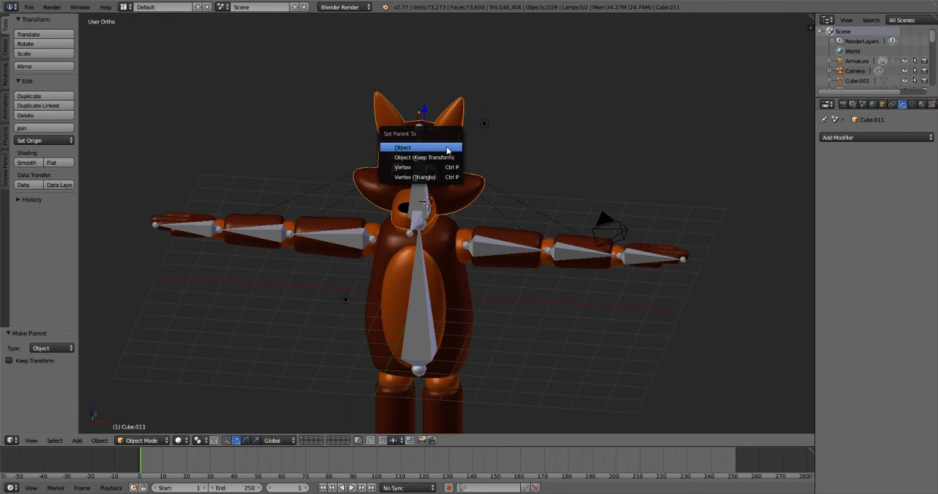
pyautogui.click(447, 151)
# - Parent the fox's head mesh to the armature's head bone, Bone.001
pyautogui.moveTo(447, 153); pyautogui.dragTo(444, 160, button='middle')
pyautogui.rightClick(397, 171)
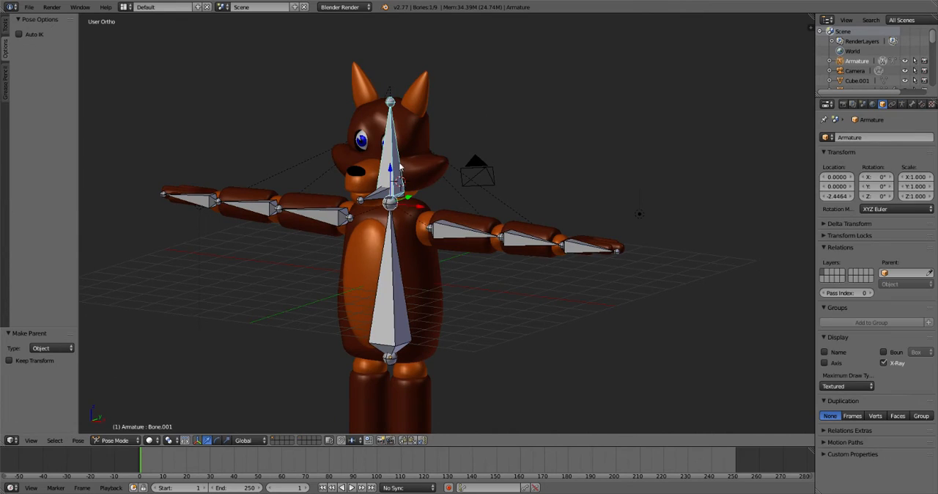
pyautogui.rightClick(365, 142)
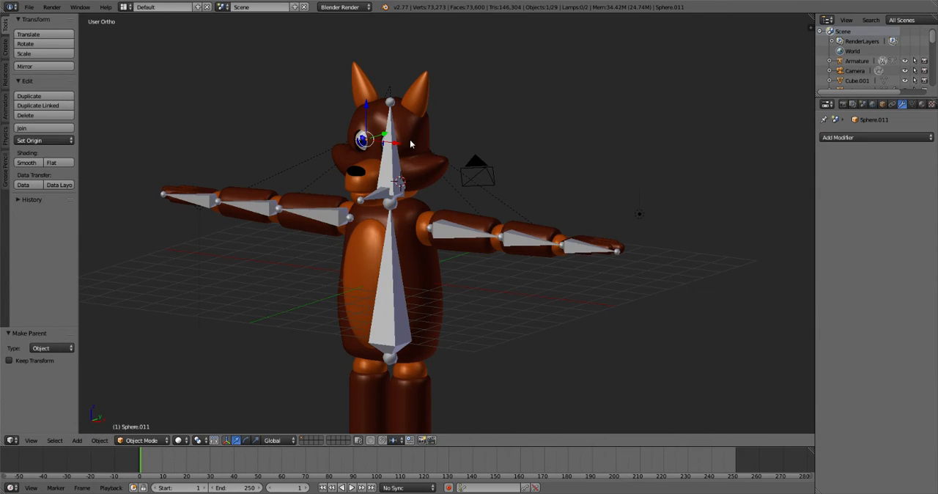
pyautogui.rightClick(391, 158)
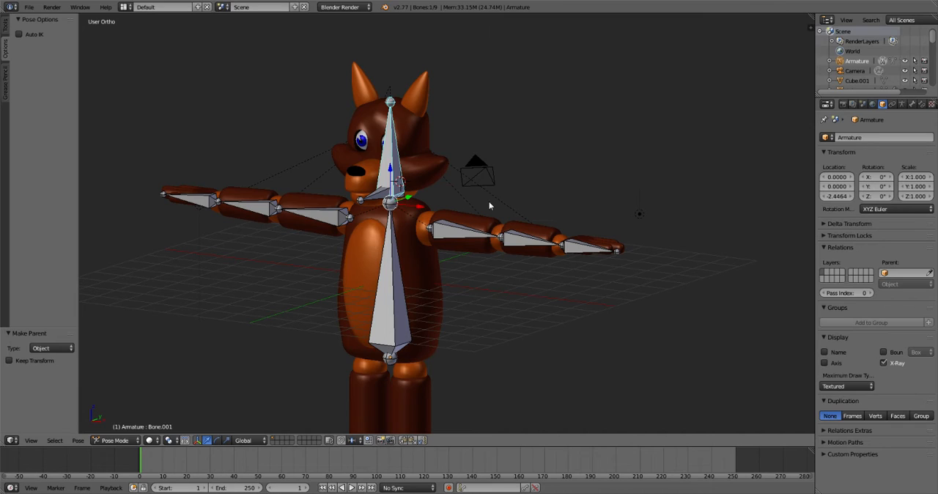
pyautogui.rightClick(411, 142)
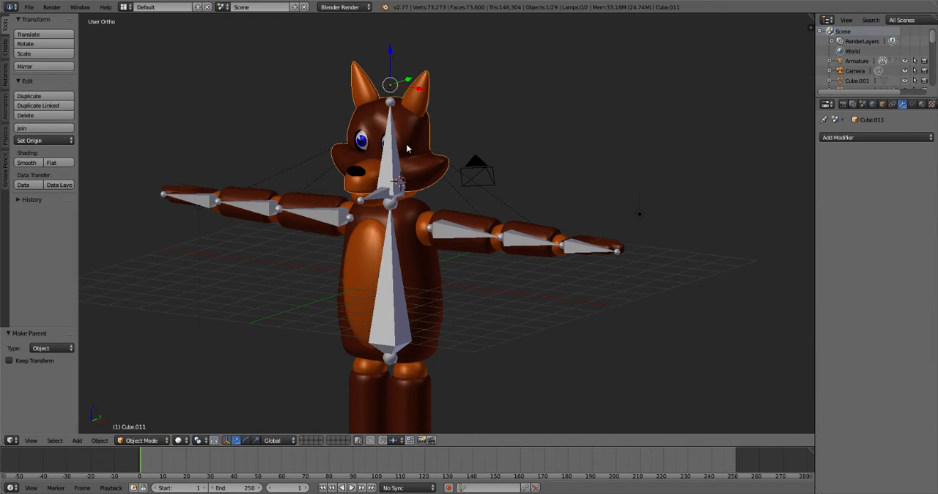
pyautogui.keyDown('shift'); pyautogui.rightClick(387, 155); pyautogui.keyUp('shift')
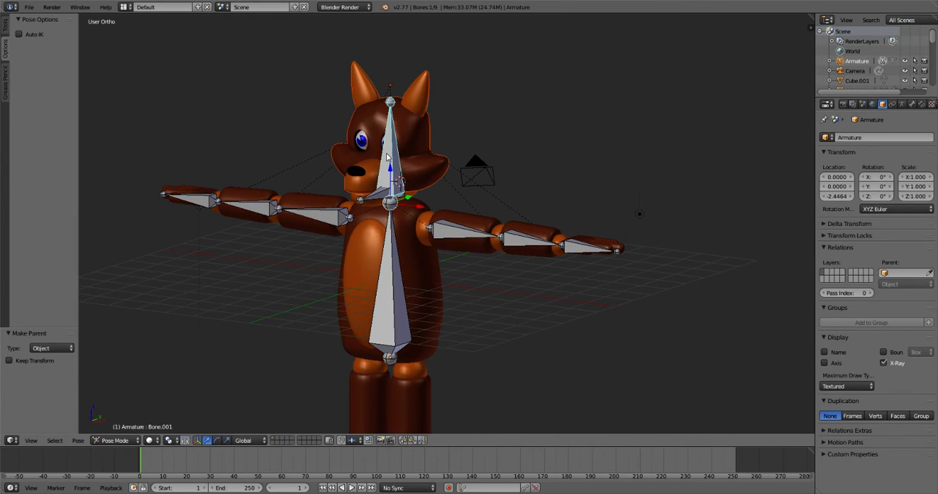
pyautogui.hotkey('ctrl', 'p')
pyautogui.click(360, 216)
# - Try rotating the head bone Bone.001 in the front view to test the head and eyes, and cancel the rotation
pyautogui.press('KP_1')
pyautogui.press('a')
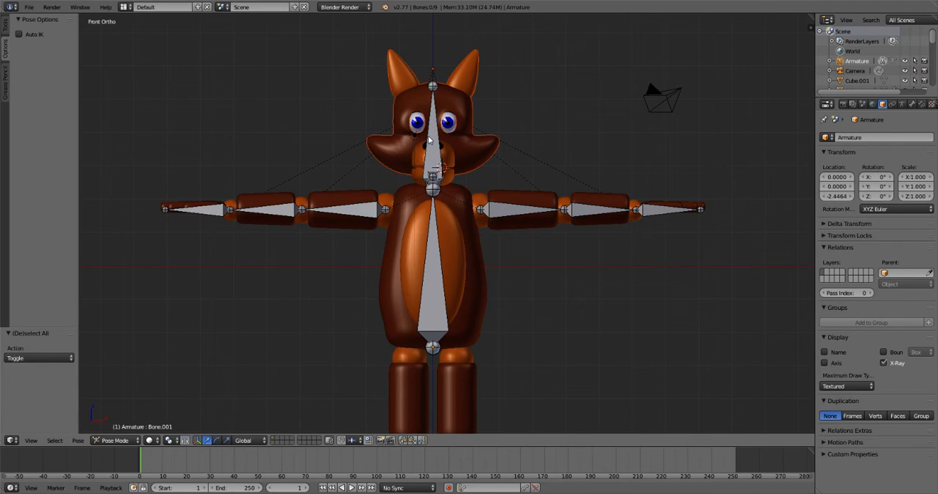
pyautogui.rightClick(433, 138)
pyautogui.press('Tab')
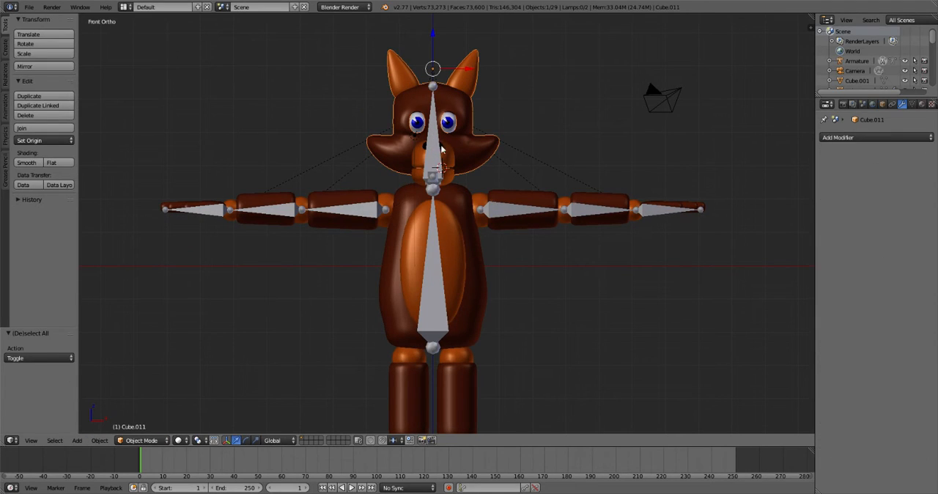
pyautogui.press('Tab')
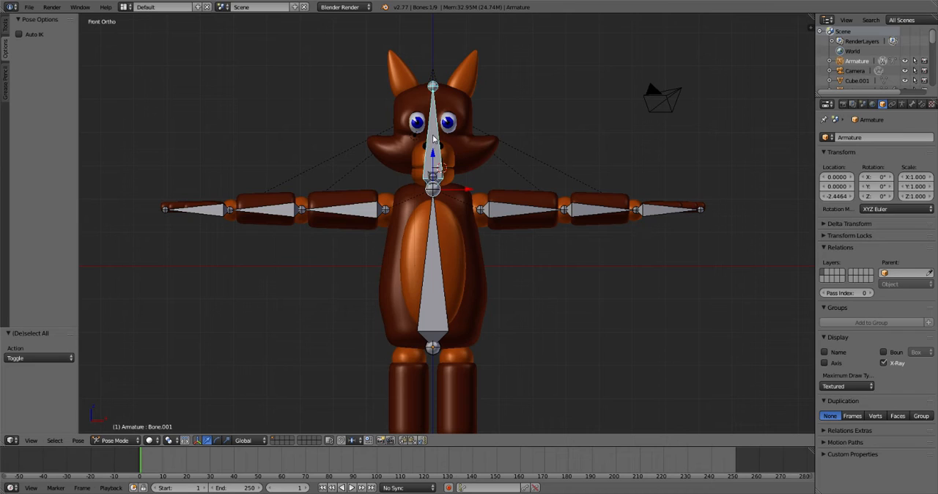
pyautogui.press('r')
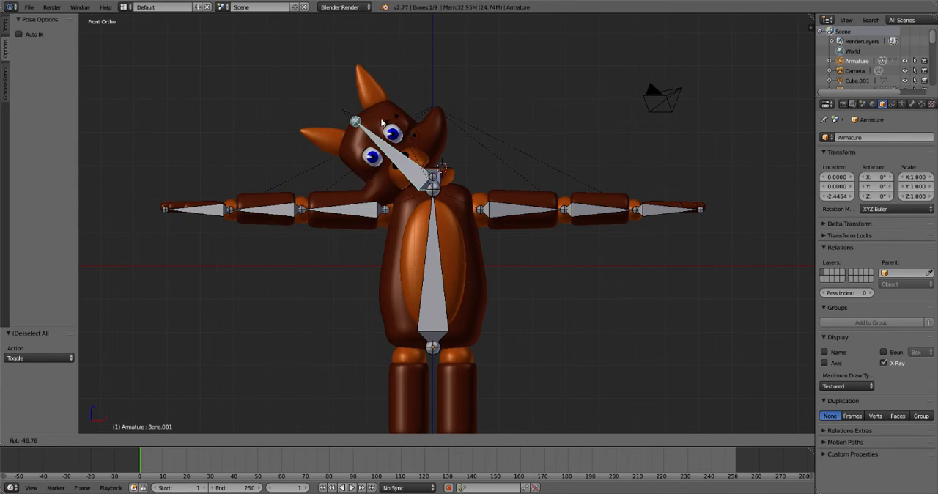
pyautogui.rightClick(453, 131)
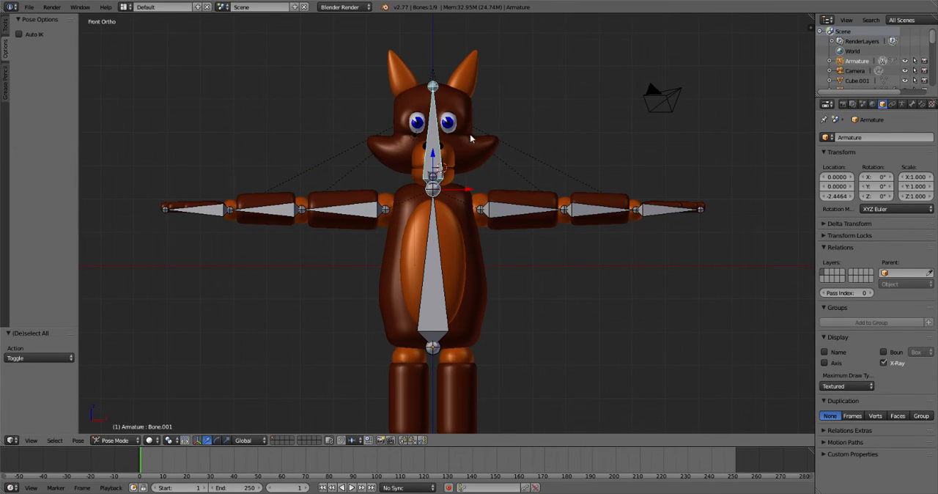
# - Try turning the head bone about the global Z axis, and cancel the rotation
pyautogui.press('r')
pyautogui.press('z')
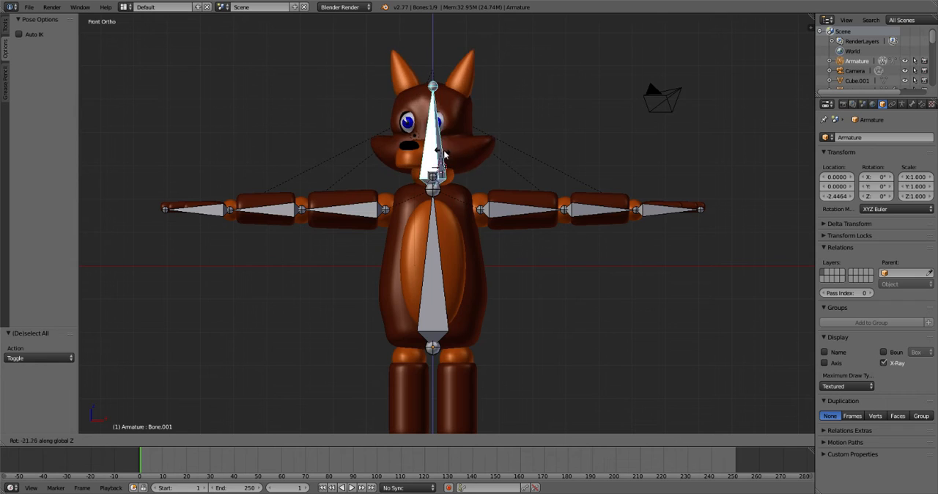
pyautogui.press('Escape')
pyautogui.press('r')
pyautogui.press('z')
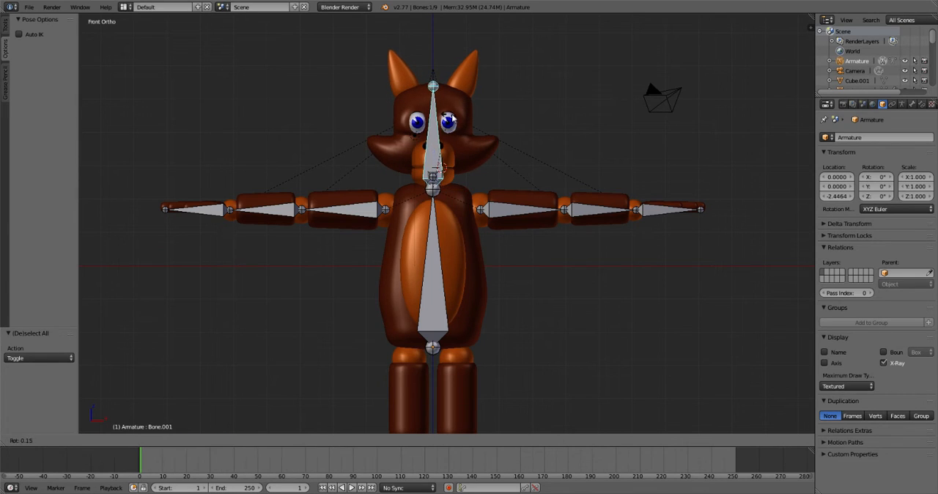
pyautogui.press('Escape')
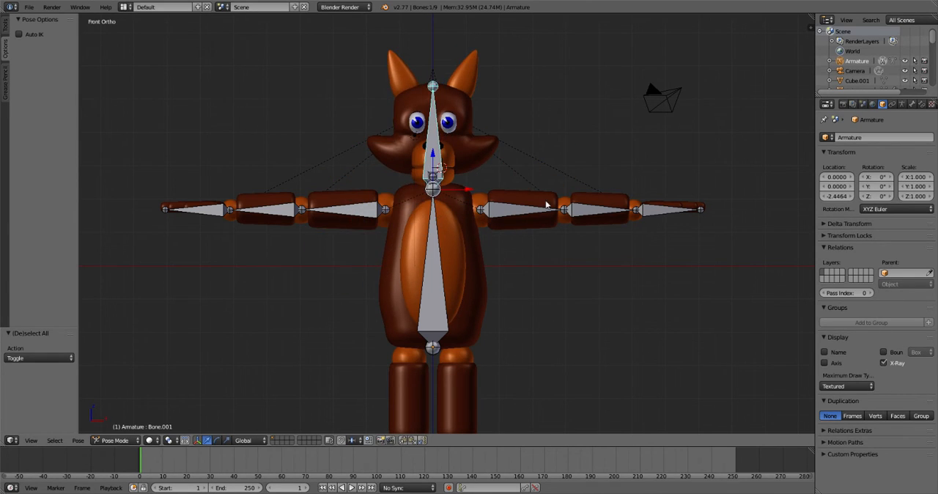
# - Parent the fox's lower jaw mesh to the jaw bone Bone.002, using the Bone parenting type, and deselect all bones
pyautogui.moveTo(549, 203); pyautogui.dragTo(419, 213, button='middle')
pyautogui.rightClick(323, 180)
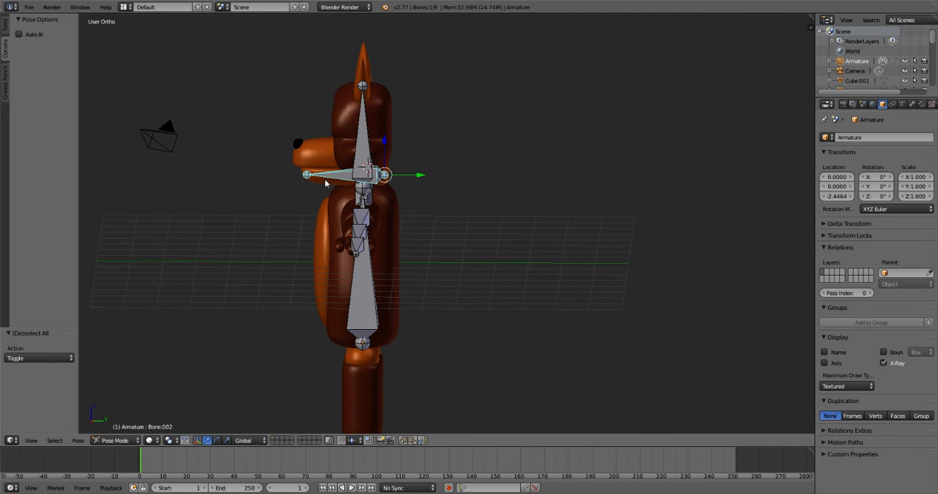
pyautogui.rightClick(339, 245)
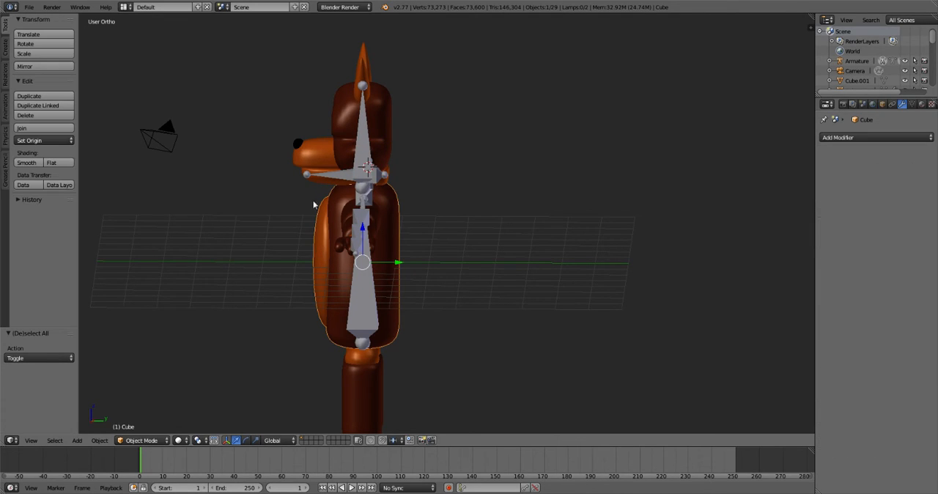
pyautogui.rightClick(324, 182)
pyautogui.rightClick(327, 181)
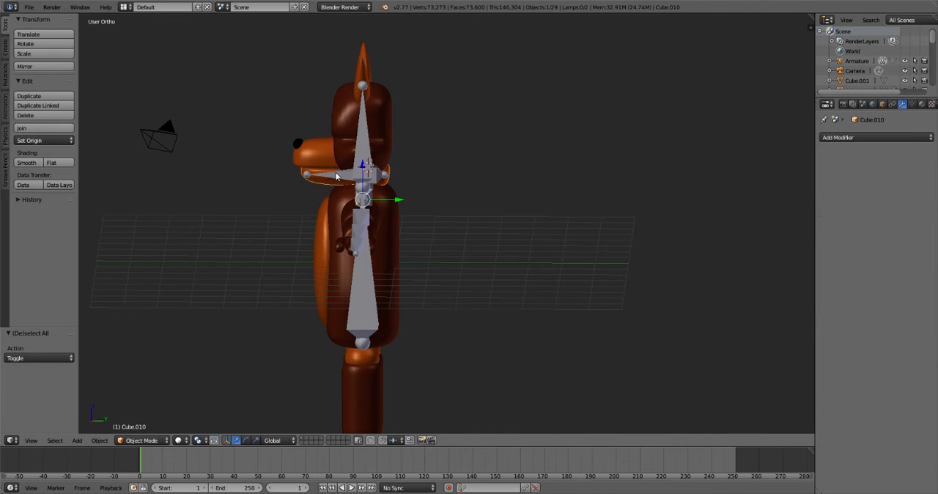
pyautogui.rightClick(344, 177)
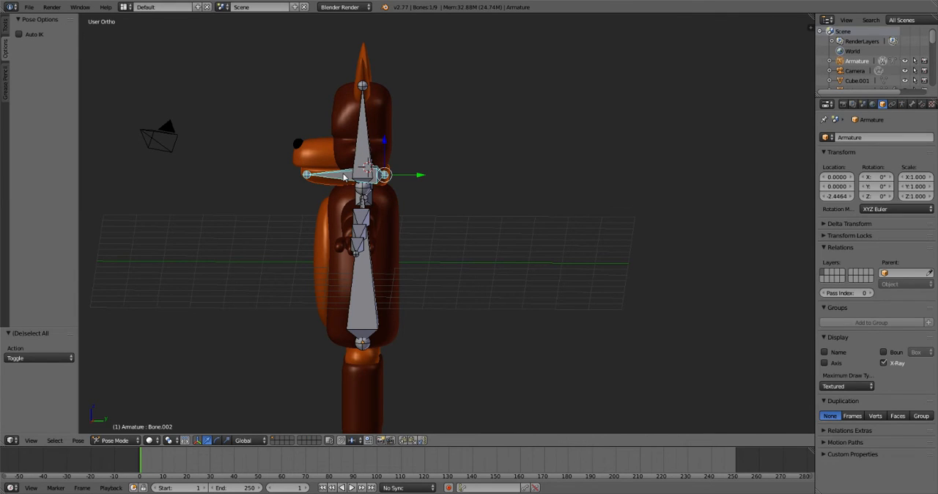
pyautogui.hotkey('ctrl', 'p')
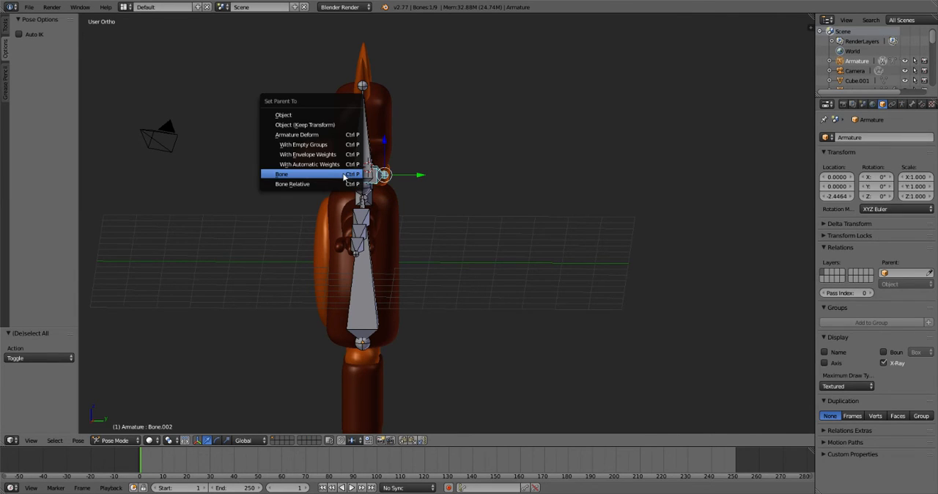
pyautogui.click(344, 177)
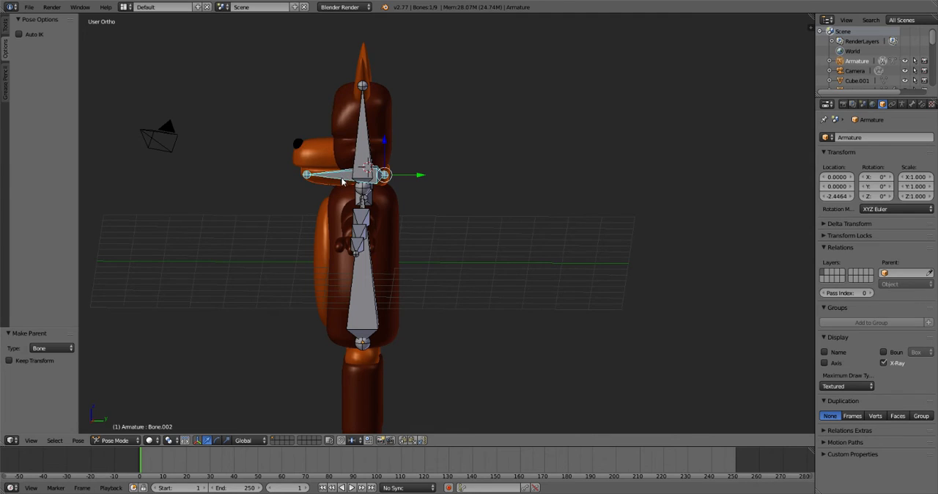
pyautogui.hotkey('ctrl', 'space')
pyautogui.hotkey('ctrl', 'space')
pyautogui.press('a')
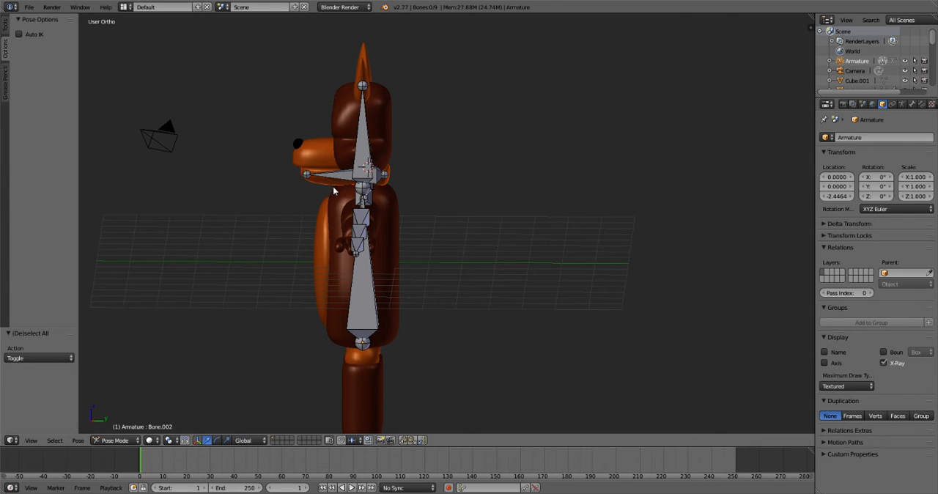
# - Try rotating the head bone in the front view to check whether the jaw follows it, and cancel the rotation
pyautogui.rightClick(333, 185)
pyautogui.rightClick(335, 202)
pyautogui.moveTo(335, 203); pyautogui.dragTo(391, 178, button='middle')
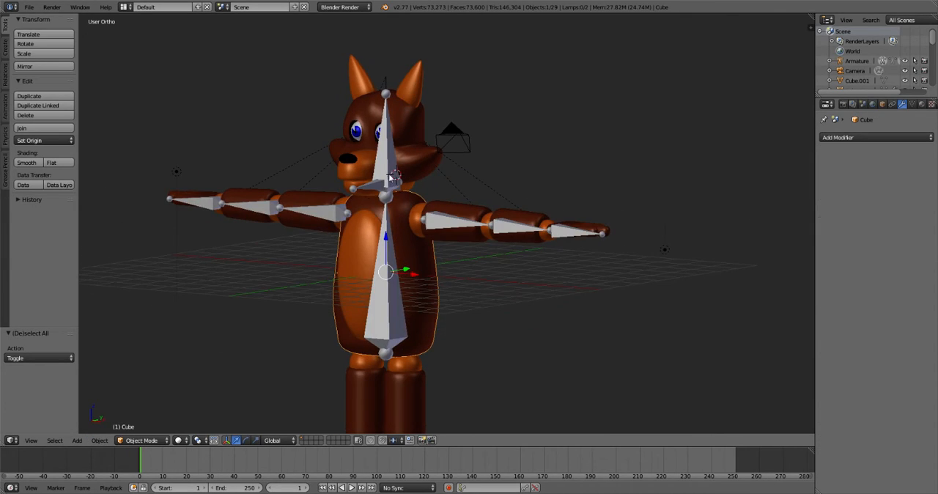
pyautogui.rightClick(391, 176)
pyautogui.press('KP_1')
pyautogui.press('r')
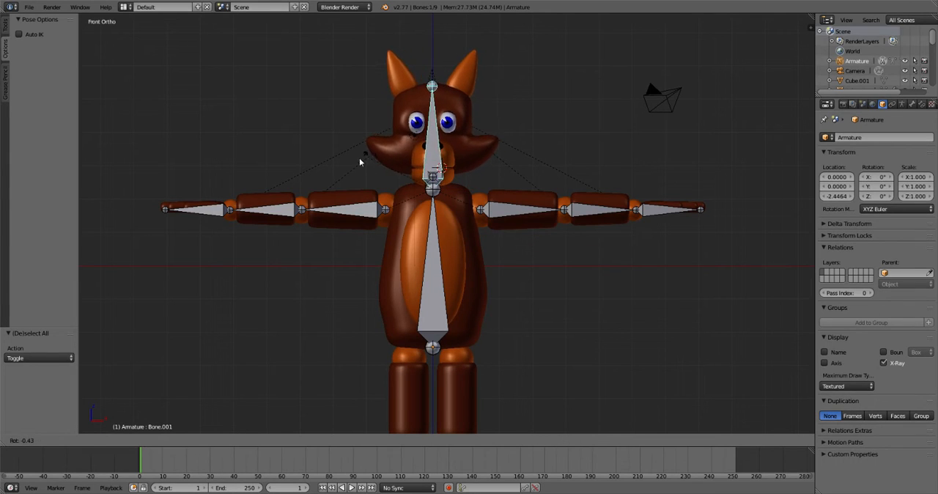
pyautogui.rightClick(424, 176)
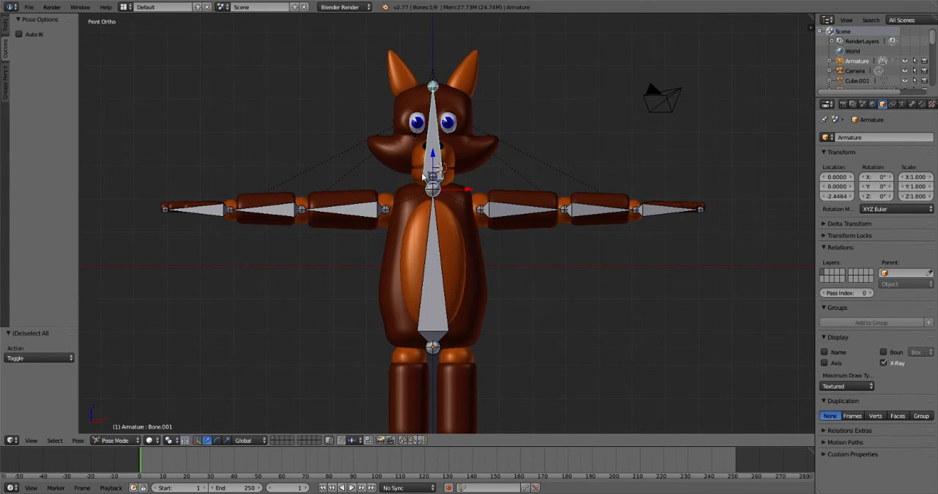
# - Try moving the torso bone to check how the attached body parts follow, and cancel the move
pyautogui.rightClick(433, 232)
pyautogui.press('g')
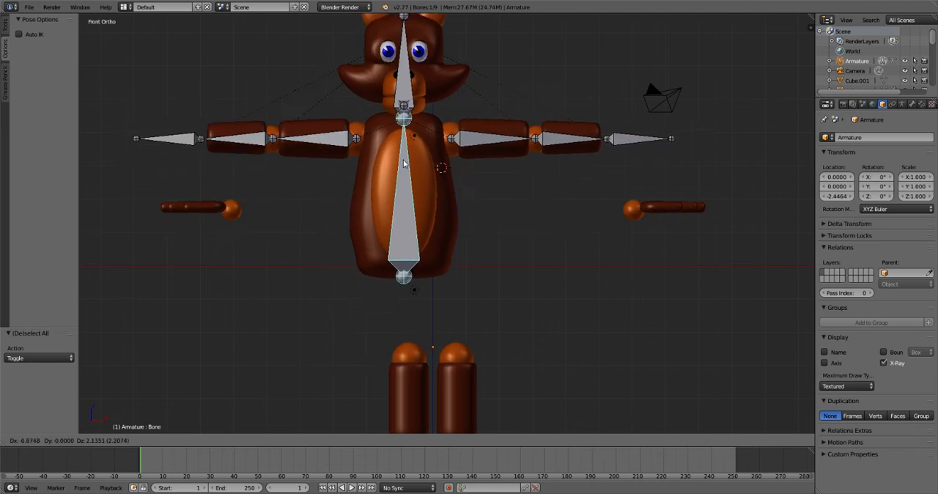
pyautogui.rightClick(404, 198)
# - Clear the parent of the jaw bone Bone.002 in the armature's Edit Mode
pyautogui.moveTo(545, 181); pyautogui.dragTo(387, 193, button='middle')
pyautogui.rightClick(342, 181)
pyautogui.rightClick(348, 180)
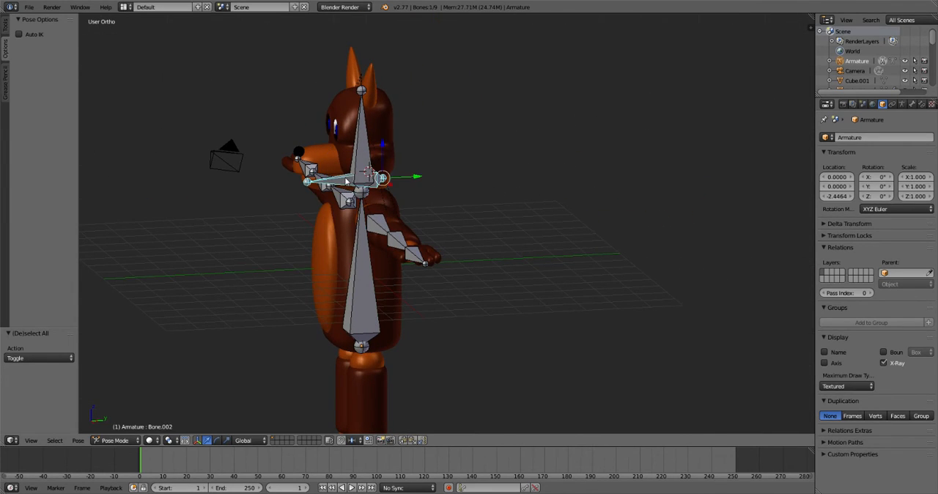
pyautogui.hotkey('alt', 'p')
pyautogui.click(116, 440)
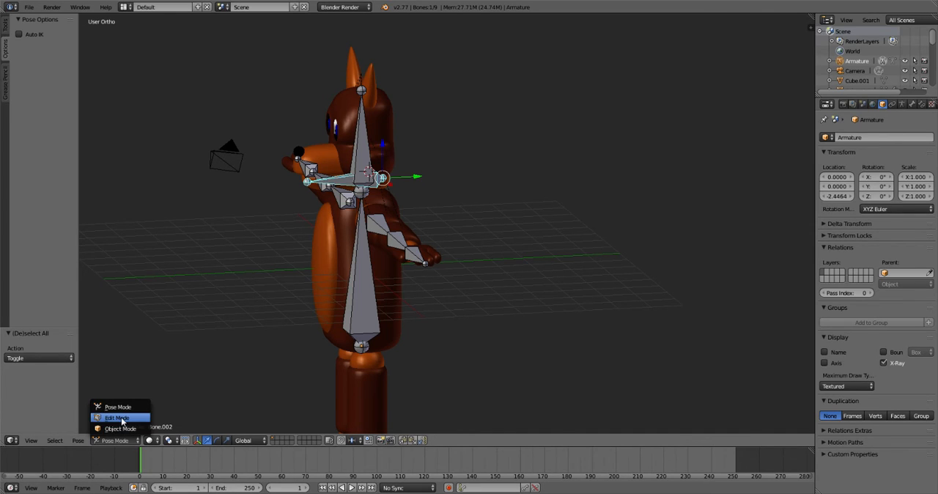
pyautogui.click(120, 418)
pyautogui.hotkey('alt', 'p')
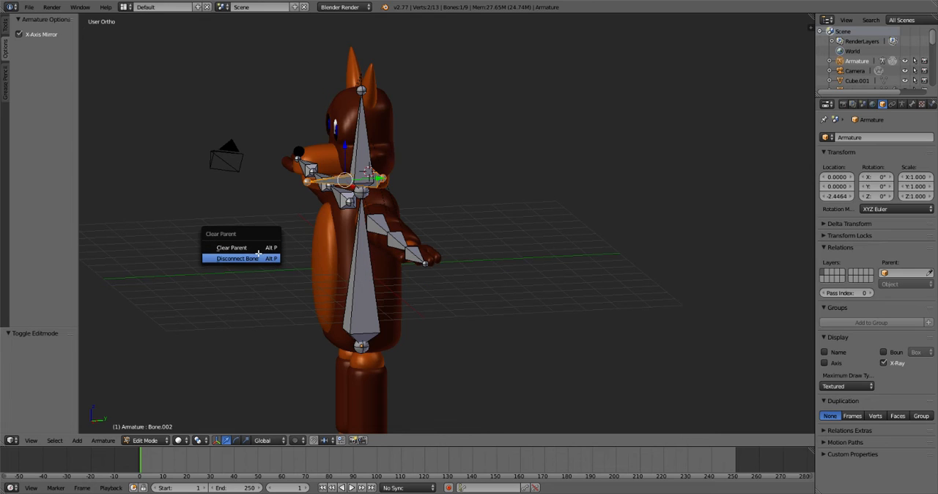
pyautogui.click(249, 248)
# - Parent the jaw bone Bone.002 to the head bone Bone.001 using the Keep Offset option
pyautogui.moveTo(458, 127); pyautogui.dragTo(407, 132, button='middle')
pyautogui.keyDown('shift'); pyautogui.rightClick(381, 133); pyautogui.keyUp('shift')
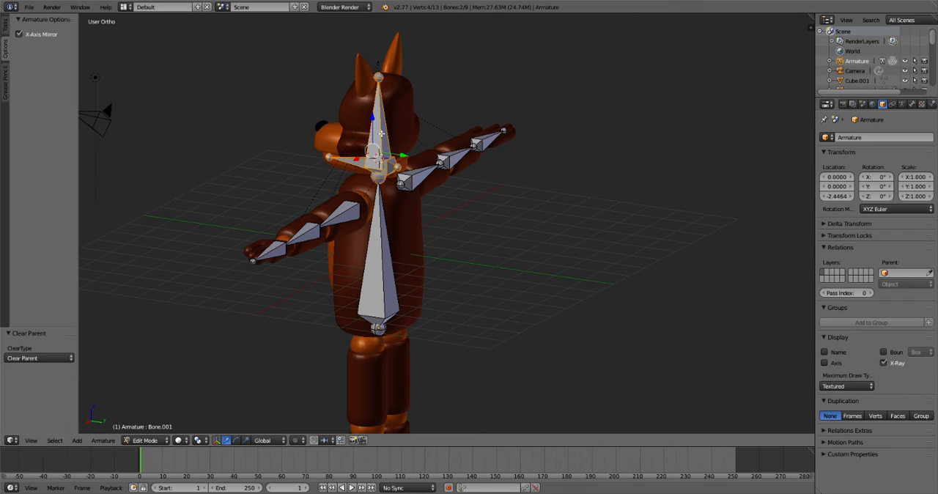
pyautogui.hotkey('ctrl', 'p')
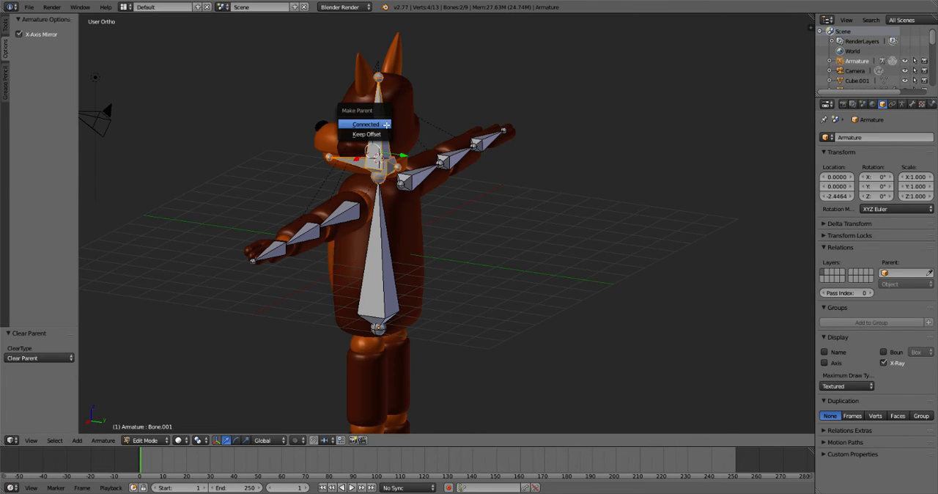
pyautogui.click(376, 135)
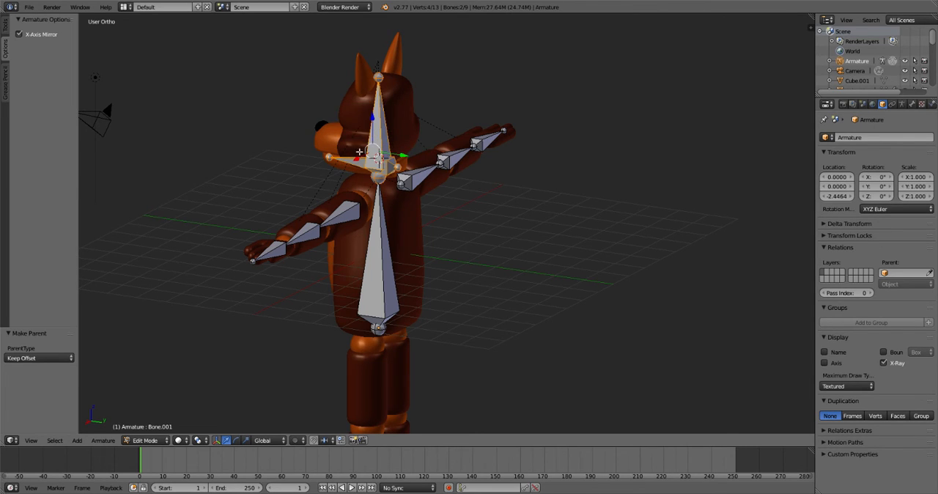
# - Leave the armature's Edit Mode and switch it to Pose Mode
pyautogui.press('Tab')
pyautogui.moveTo(362, 164); pyautogui.dragTo(370, 182, button='middle')
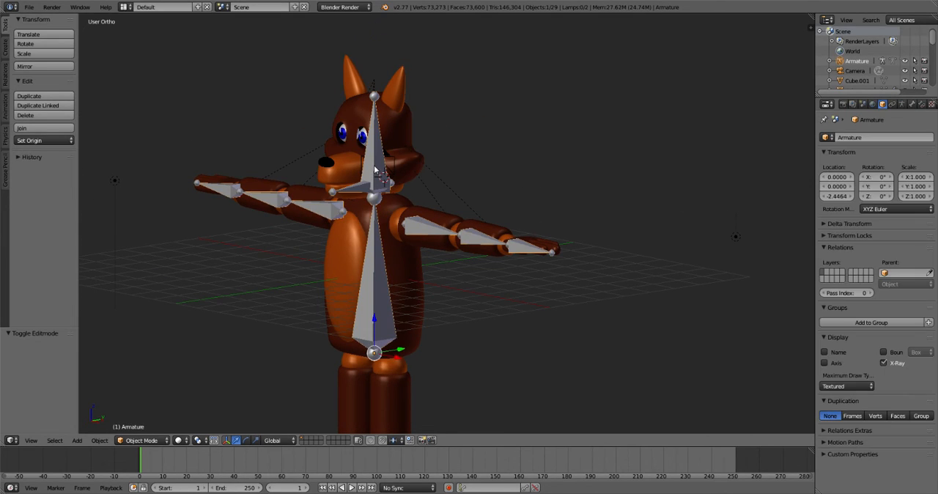
pyautogui.press('Tab')
pyautogui.click(145, 440)
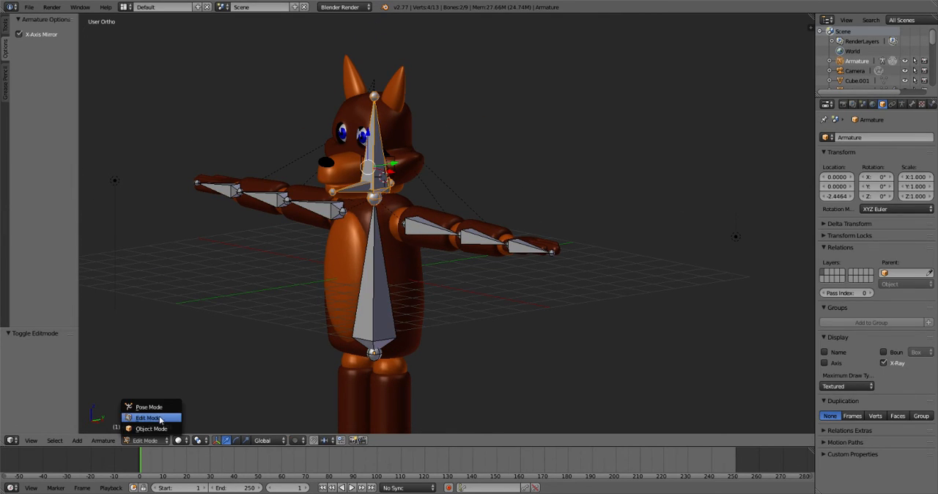
pyautogui.click(163, 419)
# - Try rotating the jaw bone and the head bone to check how the jaw follows, cancelling each rotation
pyautogui.rightClick(332, 196)
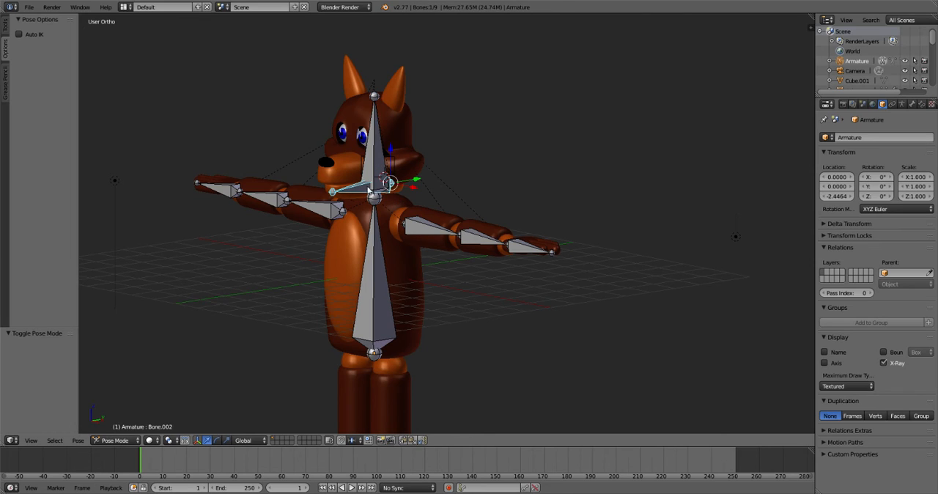
pyautogui.press('r')
pyautogui.rightClick(357, 206)
pyautogui.rightClick(376, 178)
pyautogui.press('r')
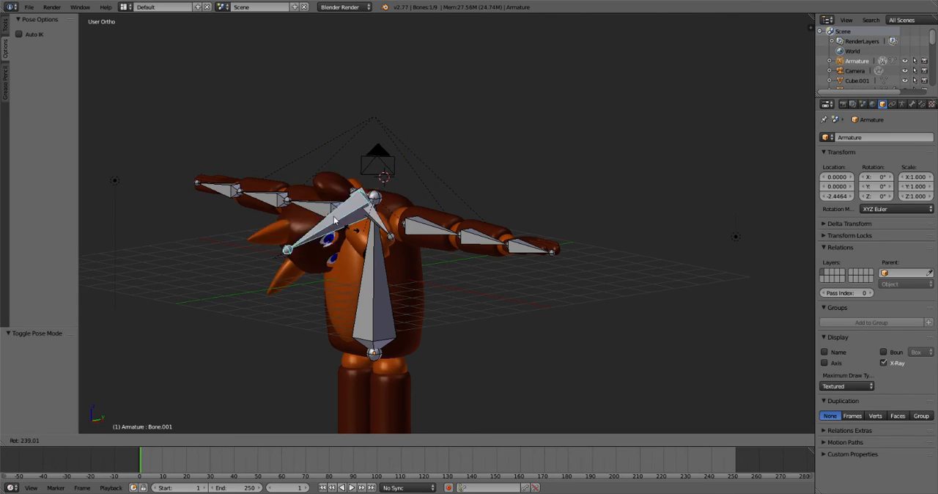
pyautogui.rightClick(339, 192)
# - Try moving the torso bone in the front view to check how the body parts follow, and cancel the move
pyautogui.press('KP_1')
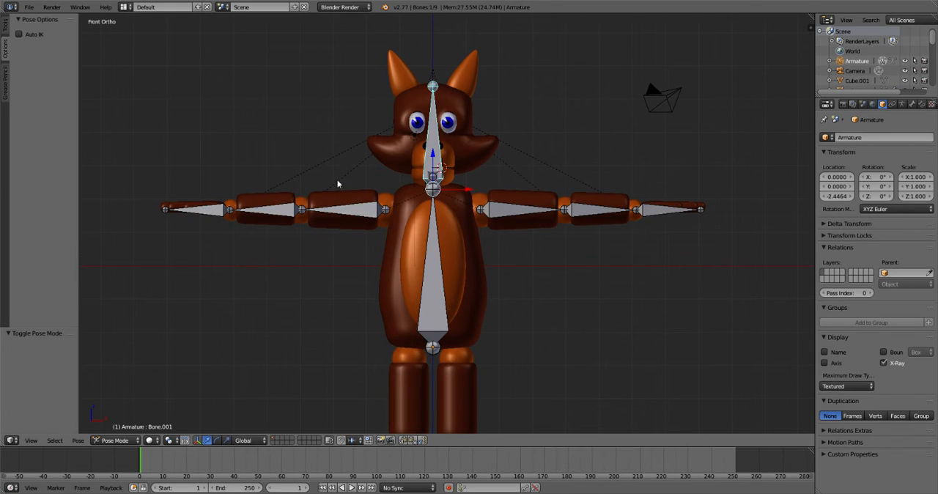
pyautogui.rightClick(427, 260)
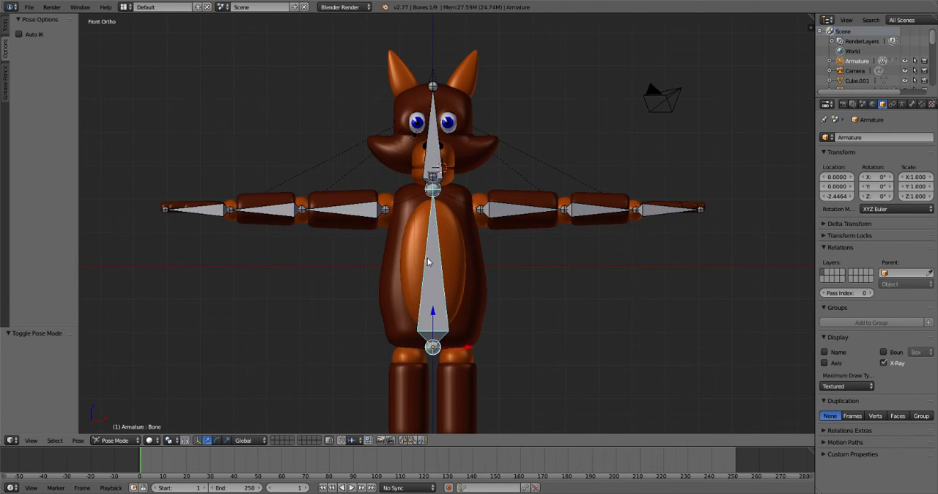
pyautogui.press('g')
pyautogui.rightClick(377, 180)
pyautogui.scroll(-6, 522, 393)
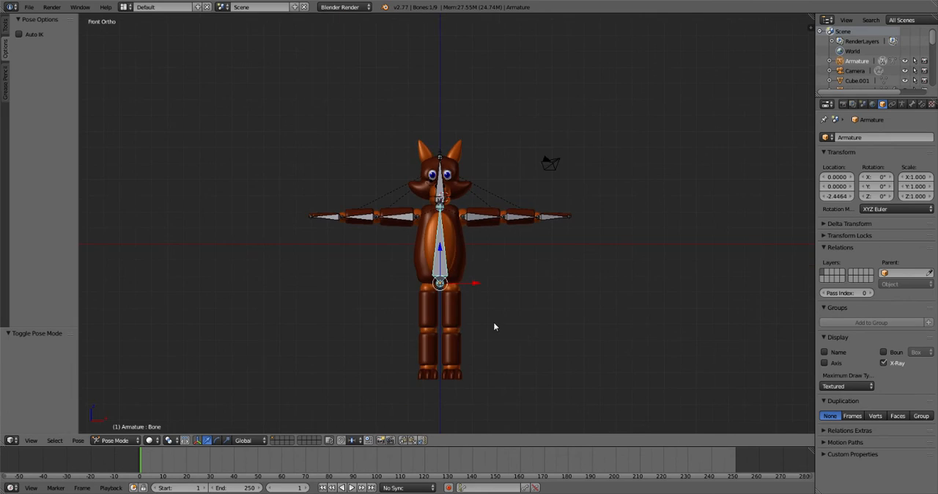
pyautogui.scroll(3, 448, 306)
pyautogui.scroll(3, 440, 263)
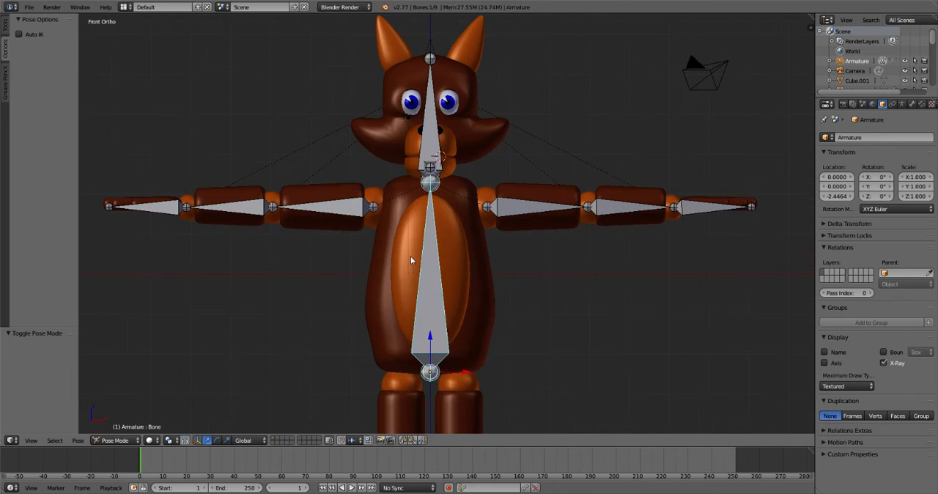
# - Rotate the jaw bone Bone.002 about 6.7° around the global X axis to open the mouth
pyautogui.rightClick(428, 106)
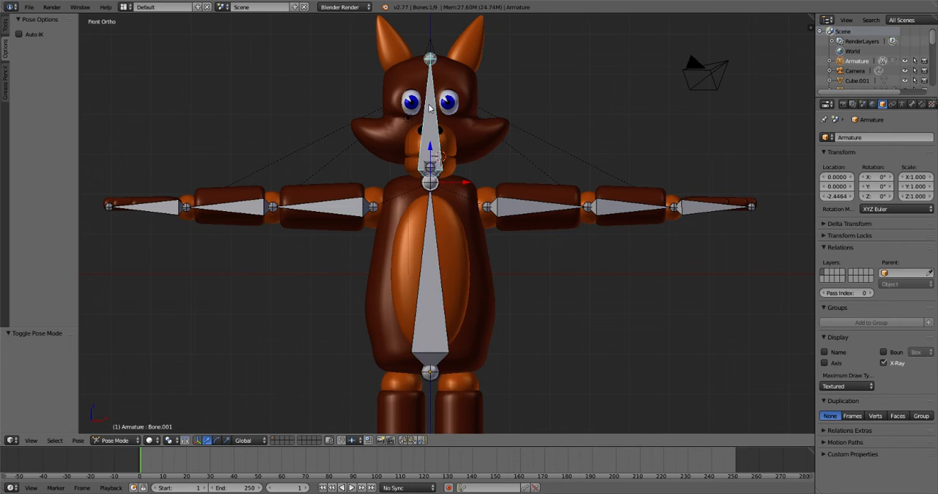
pyautogui.moveTo(459, 178); pyautogui.dragTo(344, 182, button='middle')
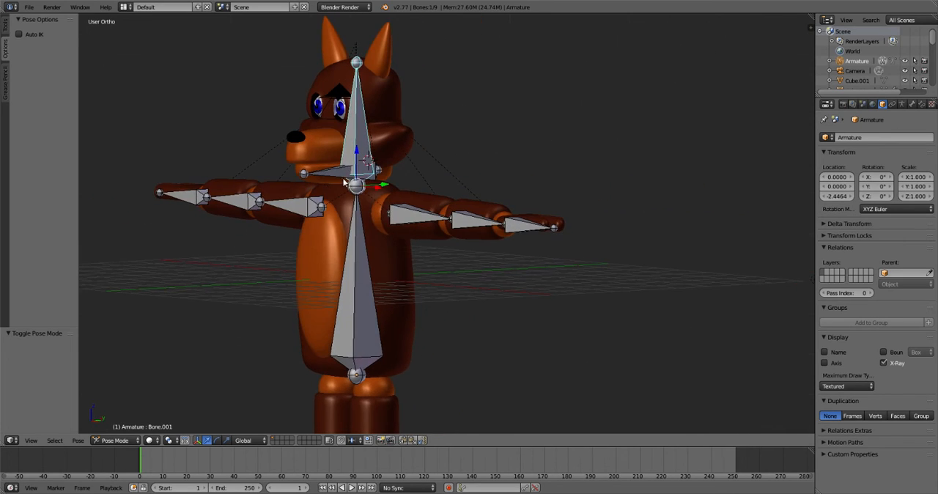
pyautogui.rightClick(331, 178)
pyautogui.press('r')
pyautogui.press('x')
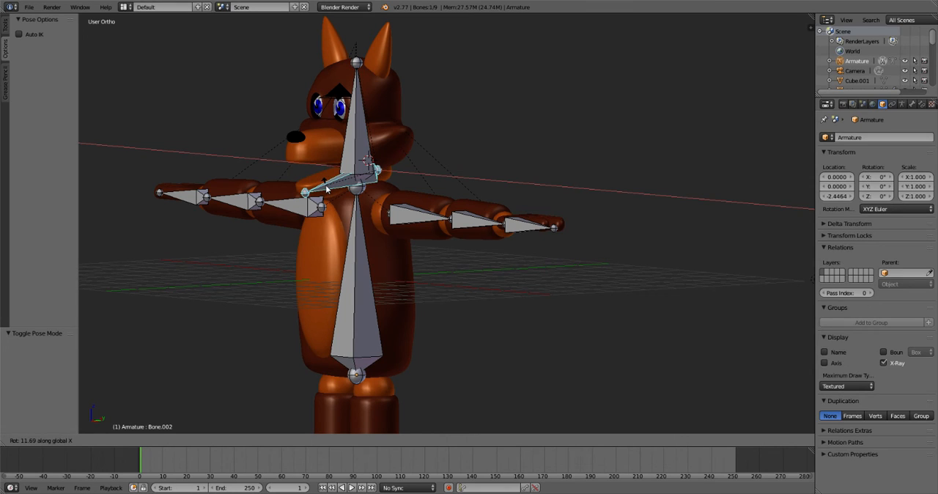
pyautogui.click(330, 189)
# - Try rotating the upper arm bone Bone_R about -37° and the forearm bone Bone_R.001 about -50° in the front view
pyautogui.rightClick(399, 213)
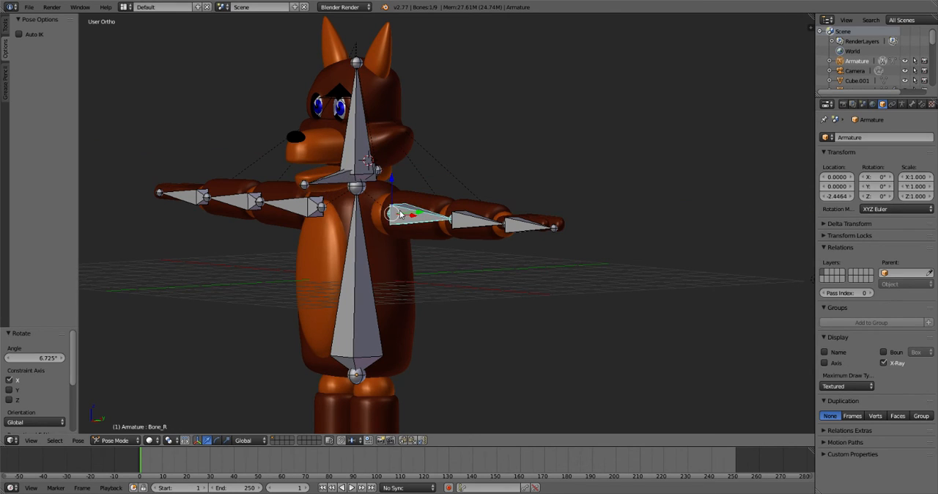
pyautogui.press('KP_1')
pyautogui.press('r')
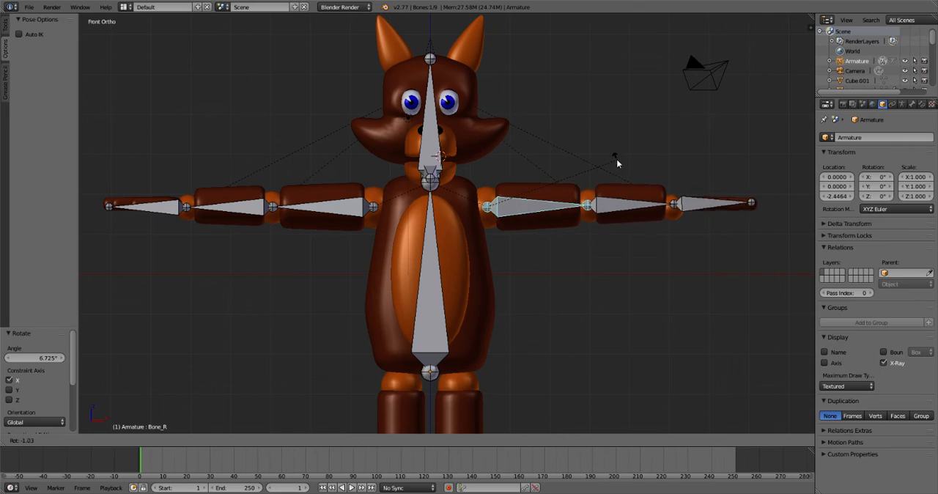
pyautogui.press('x')
pyautogui.rightClick(593, 172)
pyautogui.press('r')
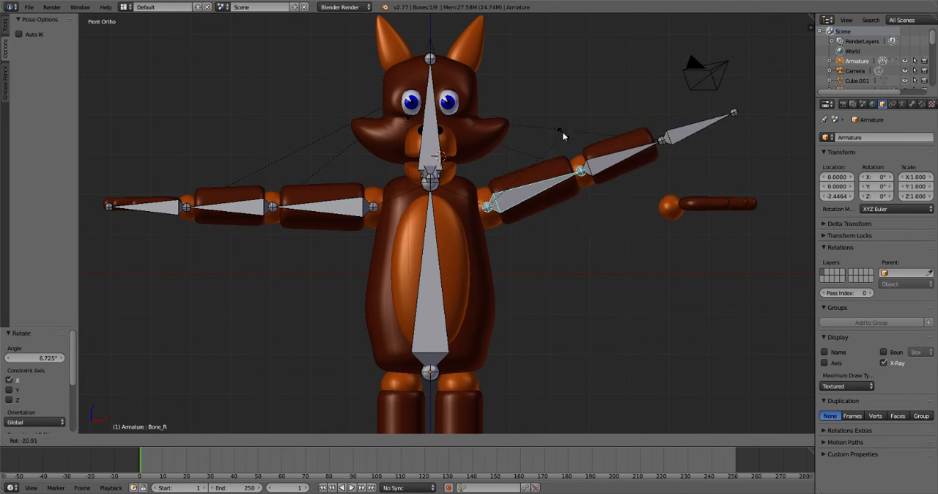
pyautogui.click(535, 126)
pyautogui.rightClick(602, 131)
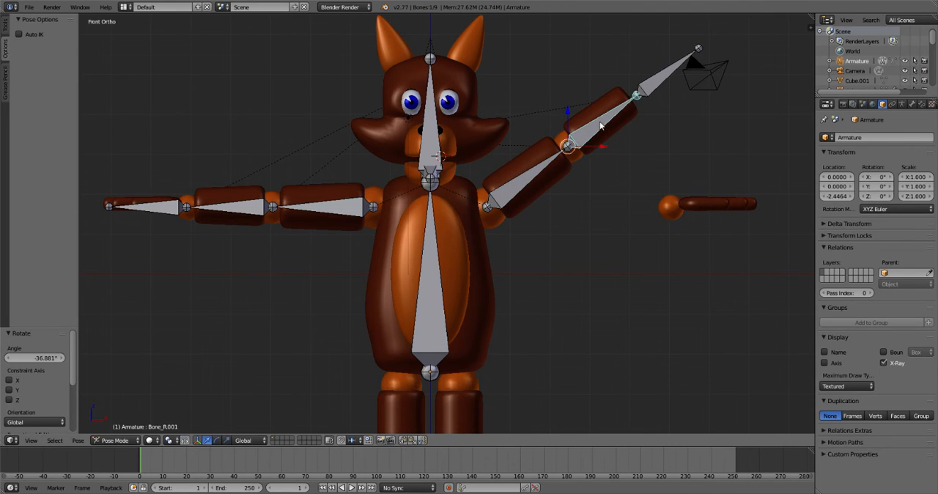
pyautogui.press('r')
pyautogui.click(602, 130)
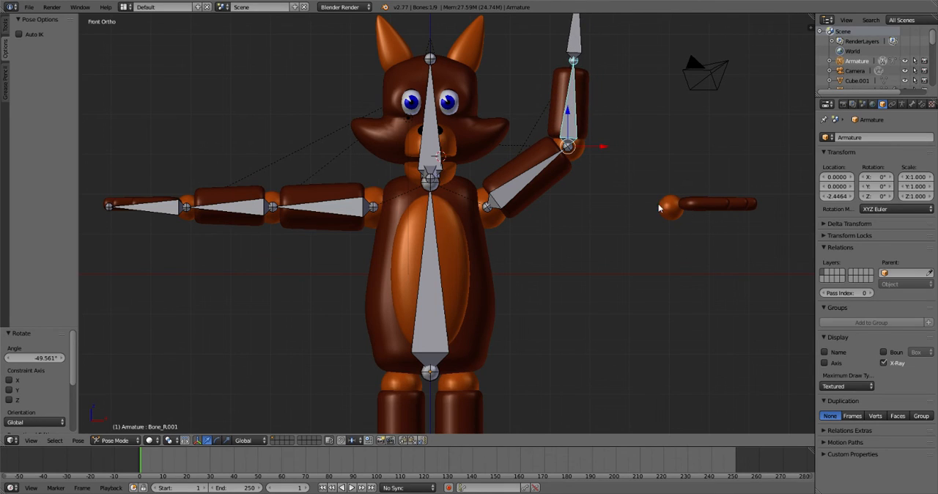
# - Undo the test rotations of the forearm and upper arm bones
pyautogui.hotkey('ctrl', 'z')
pyautogui.hotkey('ctrl', 'z')
pyautogui.hotkey('ctrl', 'z')
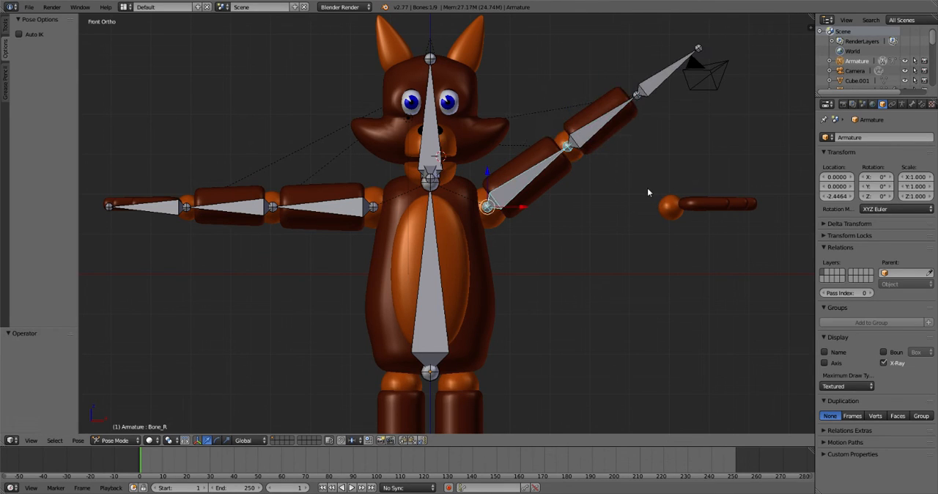
pyautogui.moveTo(708, 194); pyautogui.dragTo(677, 228, button='middle')
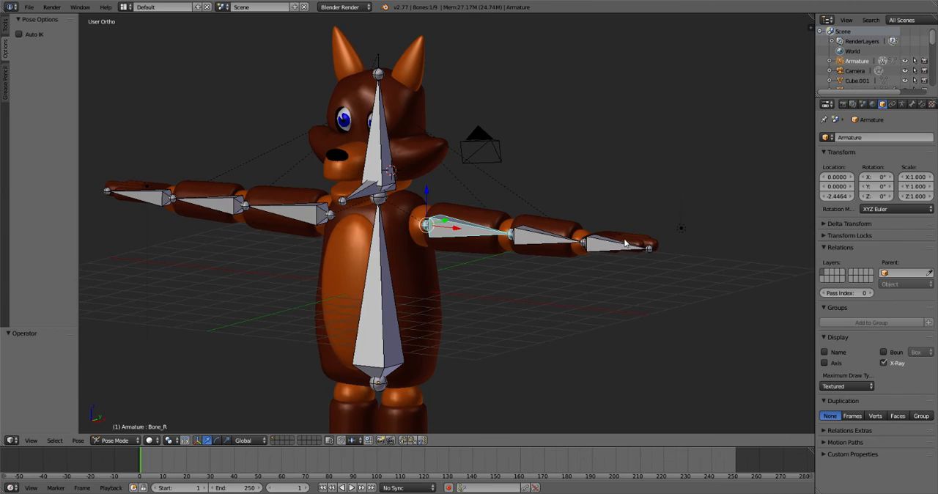
pyautogui.rightClick(596, 238)
pyautogui.rightClick(582, 233)
pyautogui.hotkey('ctrl', 'Tab')
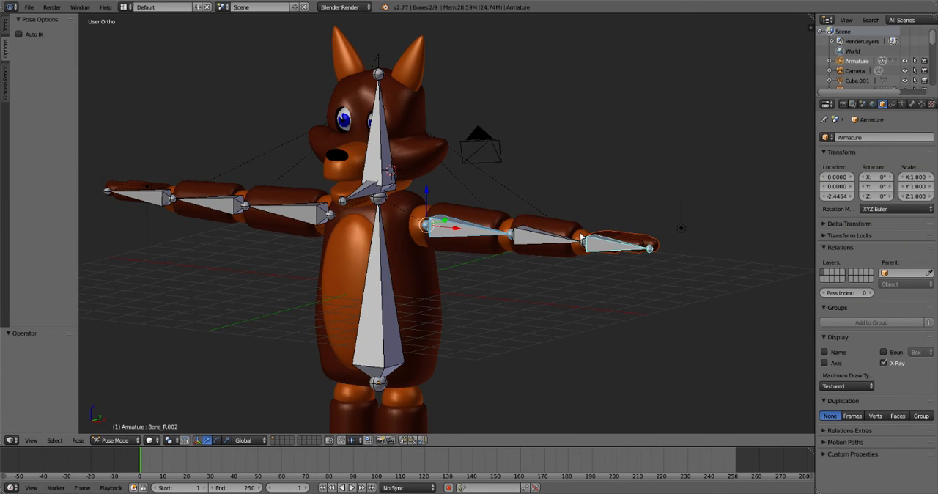
pyautogui.rightClick(583, 237)
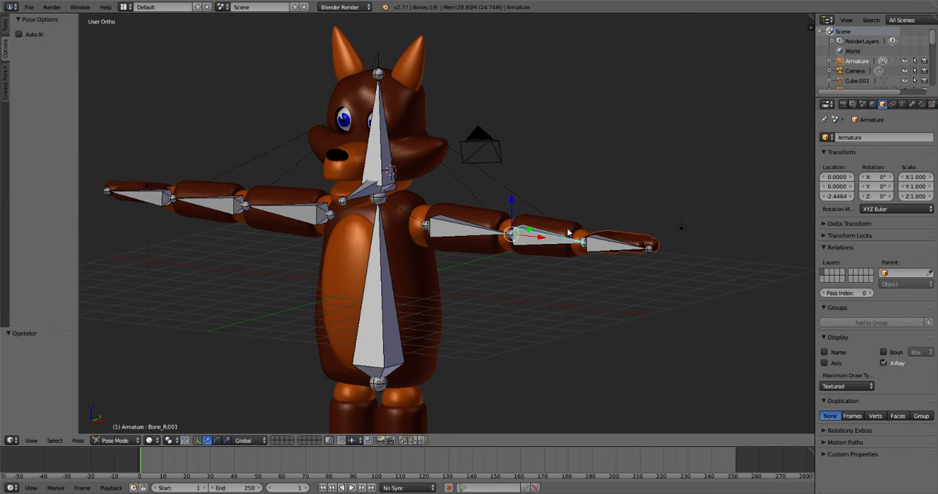
pyautogui.press('a')
pyautogui.rightClick(580, 254)
pyautogui.press('a')
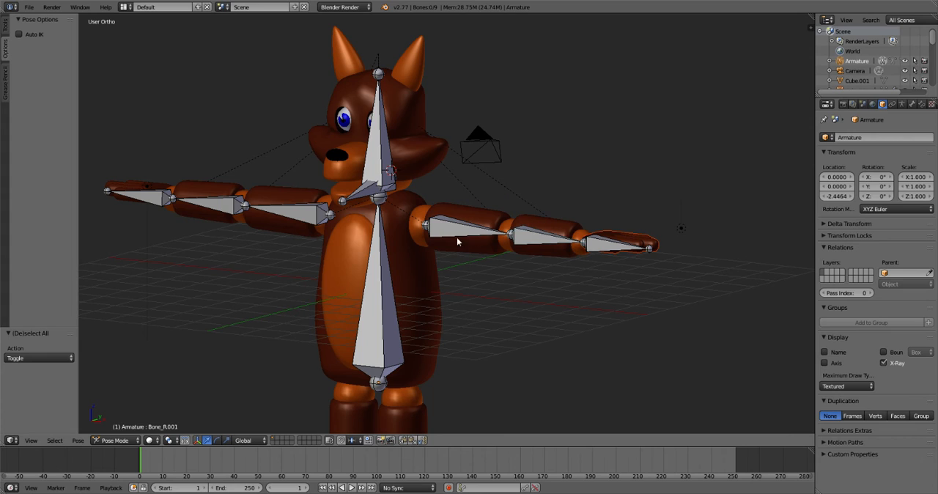
# - In Object Mode, apply the subdivision modifier of the hand mesh Cube.004 and join the wrist sphere Sphere.006 into it
pyautogui.rightClick(429, 263)
pyautogui.moveTo(652, 245); pyautogui.dragTo(558, 345, button='middle')
pyautogui.rightClick(476, 402)
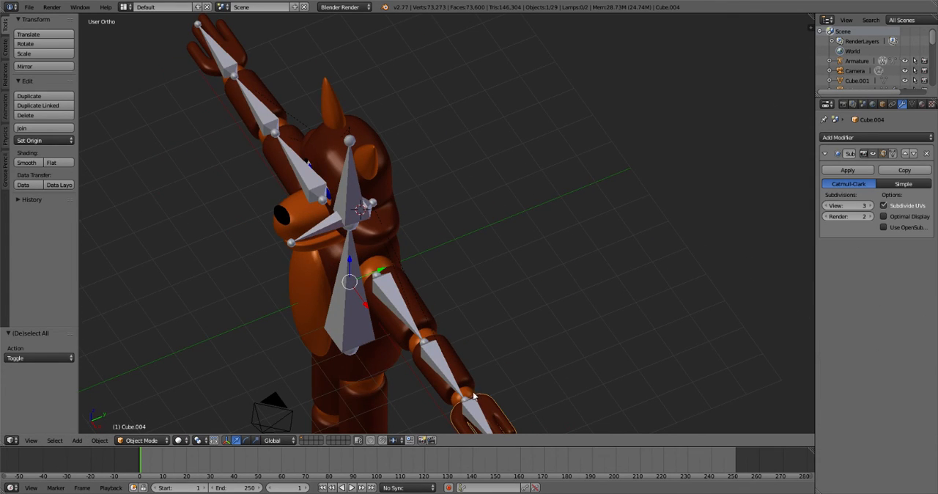
pyautogui.rightClick(473, 396)
pyautogui.hotkey('ctrl', 'Tab')
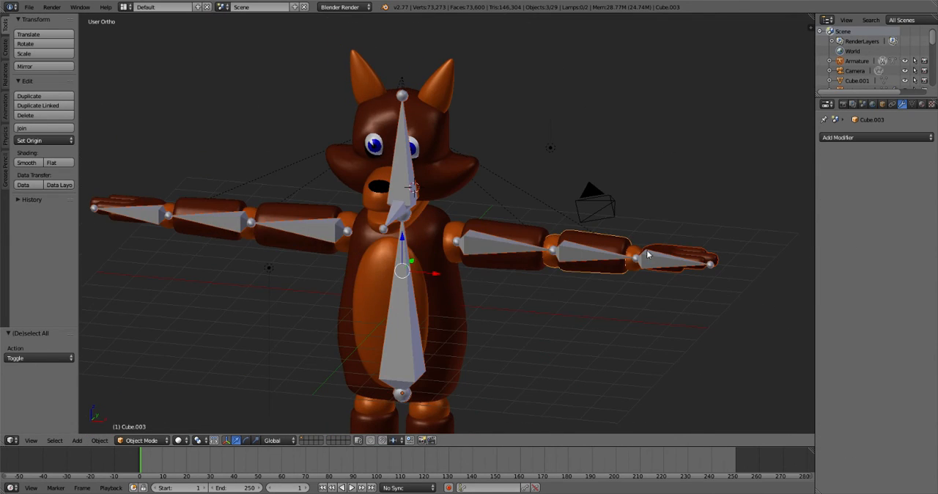
pyautogui.rightClick(629, 268)
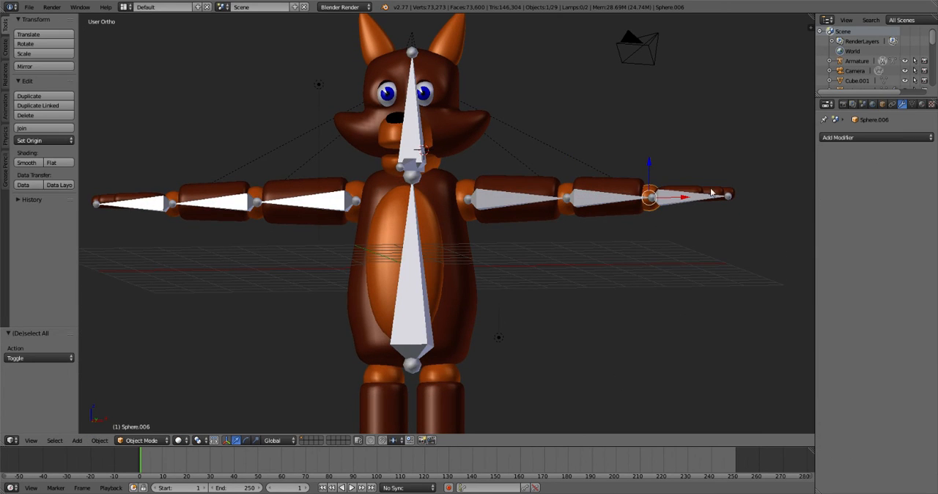
pyautogui.moveTo(739, 210); pyautogui.dragTo(593, 350, button='middle')
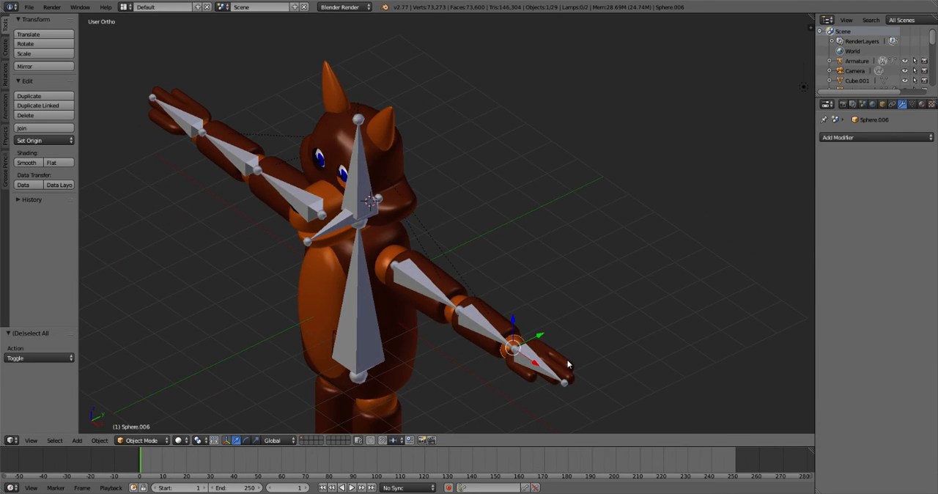
pyautogui.rightClick(569, 364)
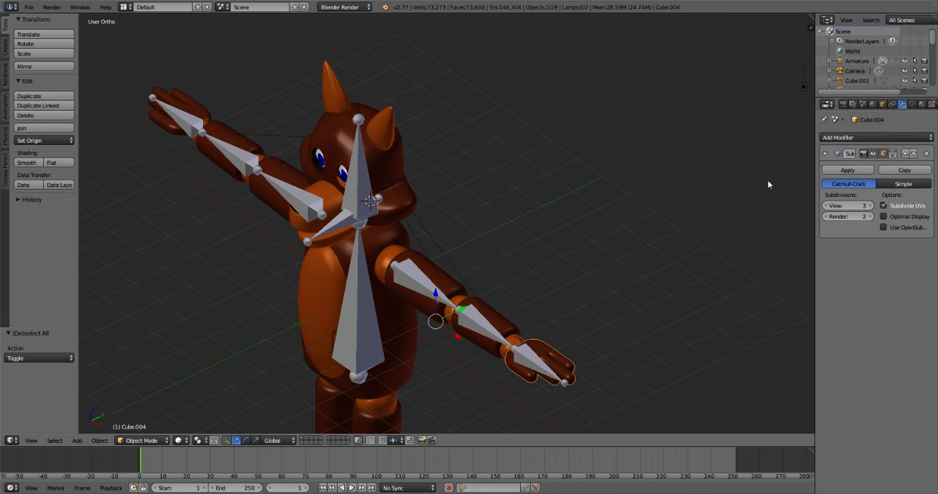
pyautogui.click(847, 169)
pyautogui.hotkey('ctrl', 'j')
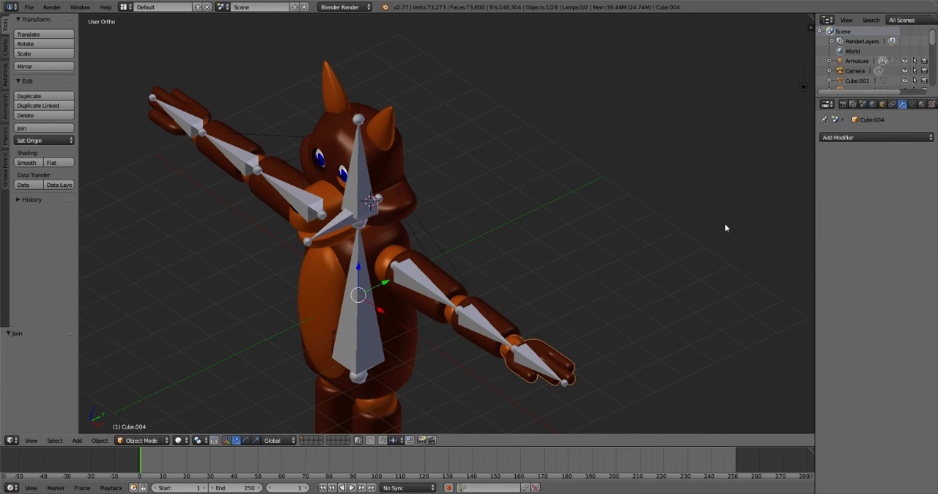
# - Parent the joined hand mesh Cube.004 to the hand bone Bone_R.002, using the Bone parenting type
pyautogui.keyDown('shift'); pyautogui.rightClick(519, 356); pyautogui.keyUp('shift')
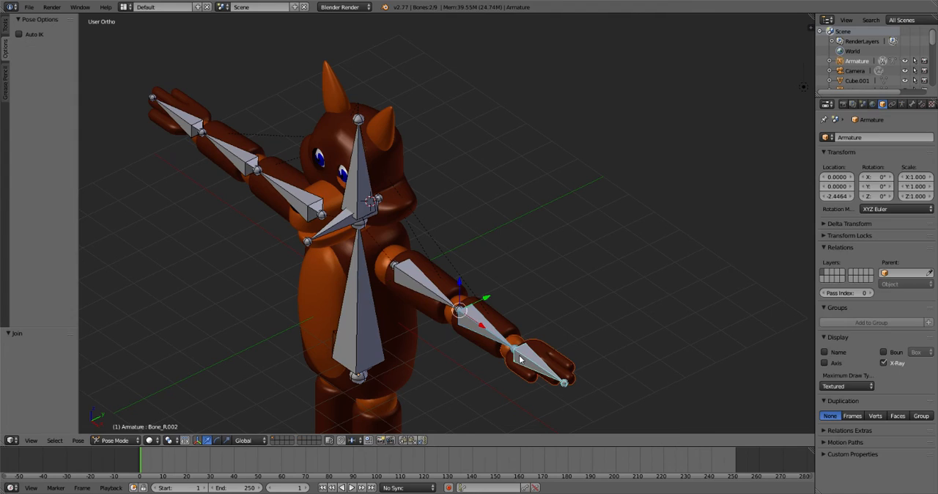
pyautogui.press('a')
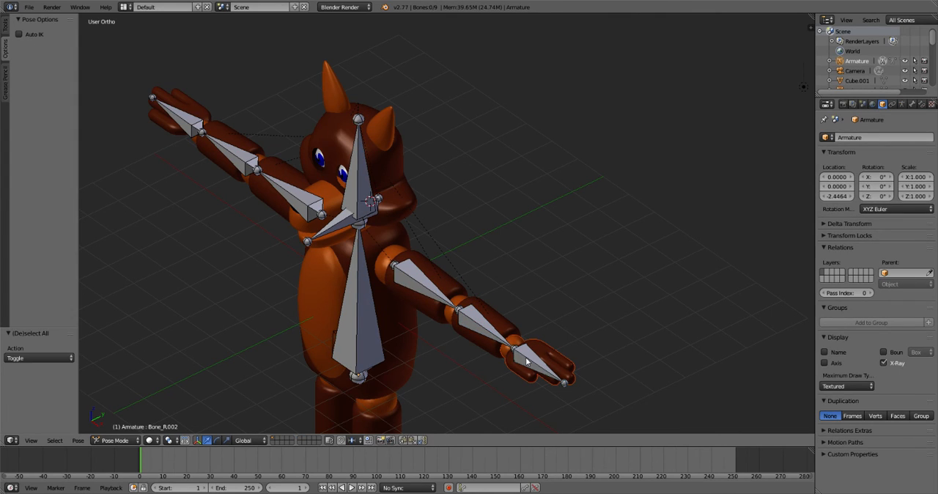
pyautogui.rightClick(525, 360)
pyautogui.hotkey('ctrl', 'p')
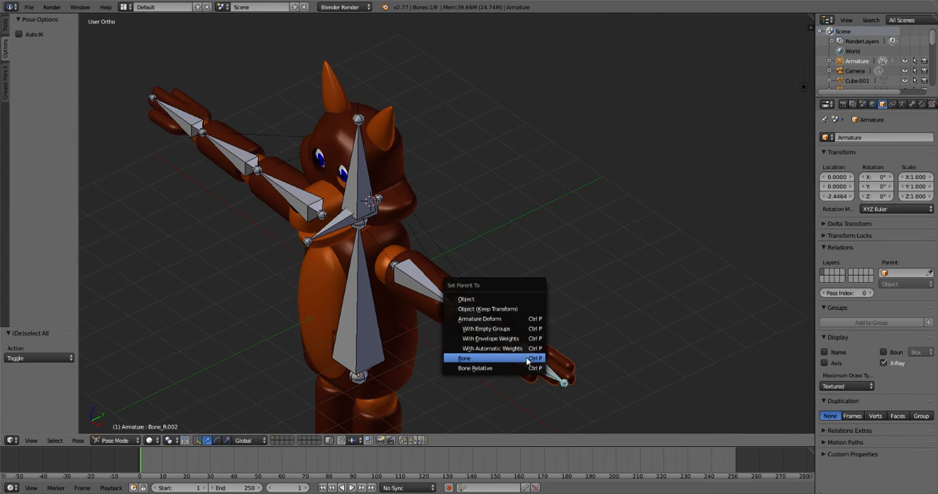
pyautogui.click(530, 359)
# - Try rotating the hand bone Bone_R.002 in Pose Mode to check that the hand follows, and cancel the rotation
pyautogui.hotkey('ctrl', 'Tab')
pyautogui.hotkey('ctrl', 'Tab')
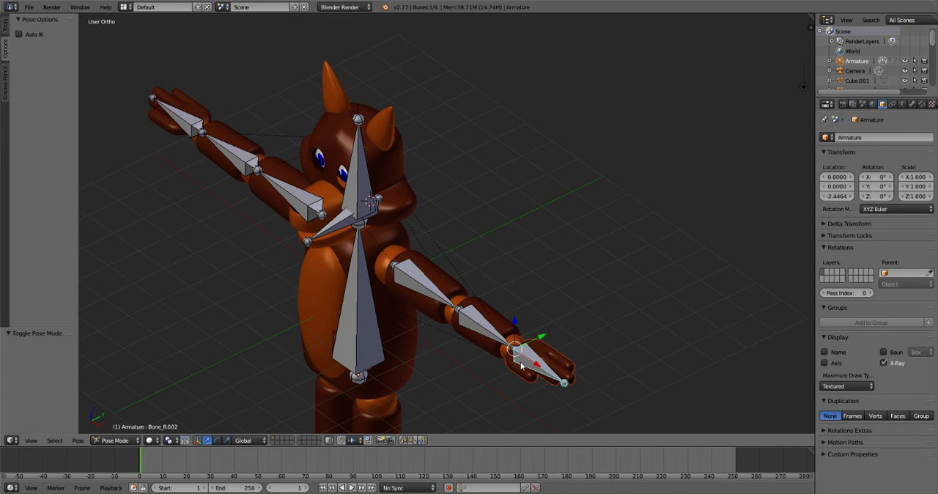
pyautogui.press('r')
pyautogui.rightClick(525, 353)
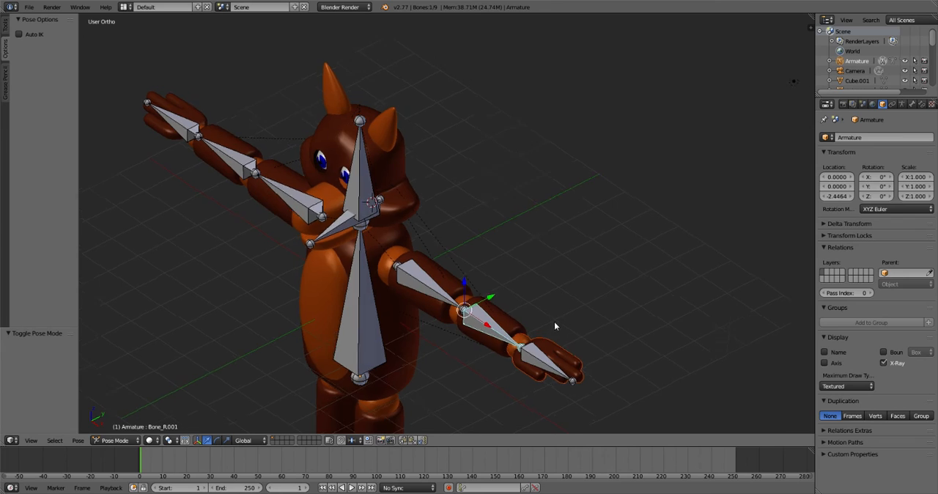
# - Raise the arm in front view by rotating upper arm bone Bone_R about -37° and forearm bone Bone_R.001 about -29°
pyautogui.moveTo(555, 322); pyautogui.dragTo(627, 242, button='middle')
pyautogui.rightClick(636, 250)
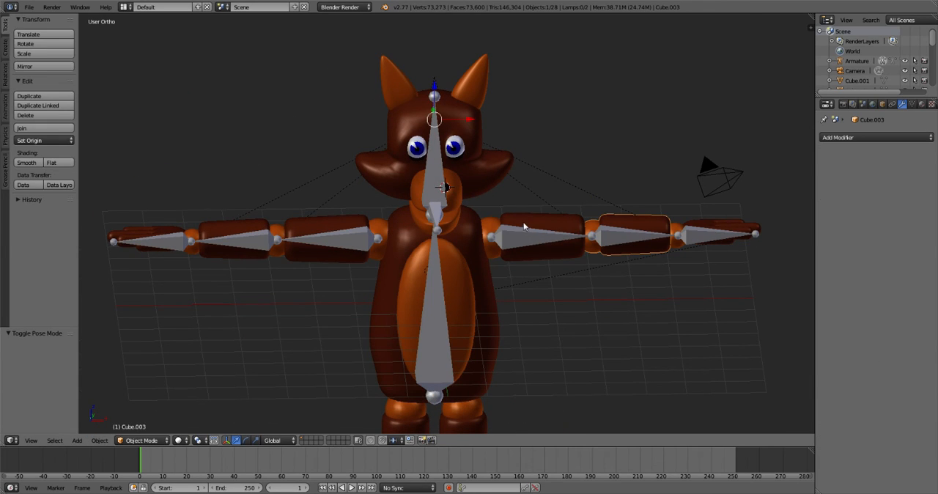
pyautogui.rightClick(542, 242)
pyautogui.press('KP_1')
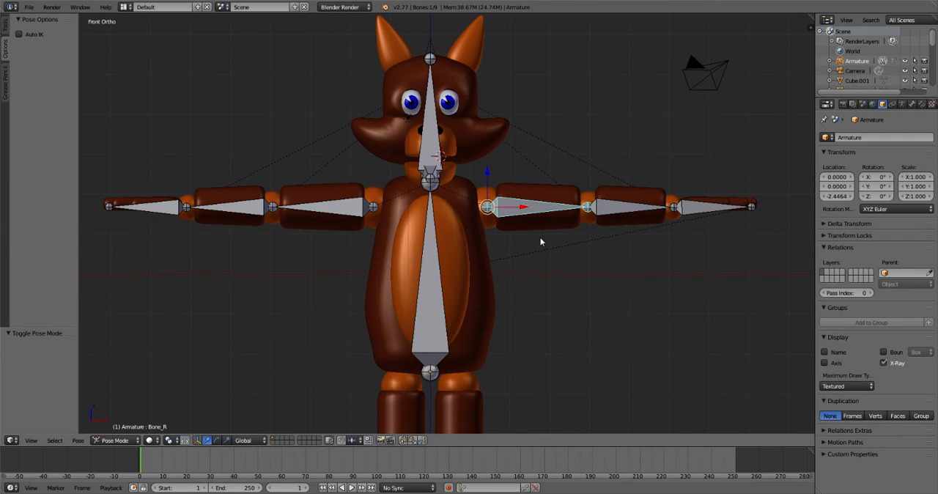
pyautogui.press('r')
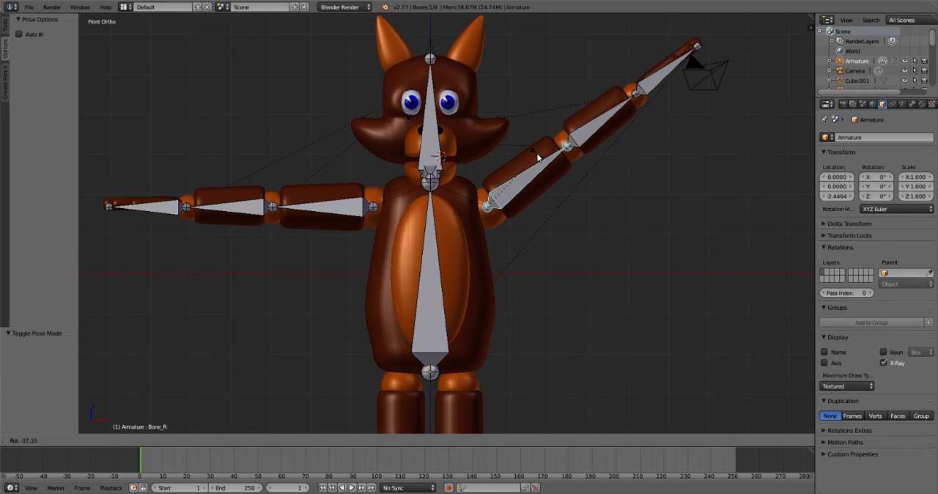
pyautogui.click(557, 150)
pyautogui.rightClick(604, 121)
pyautogui.press('r')
pyautogui.click(591, 101)
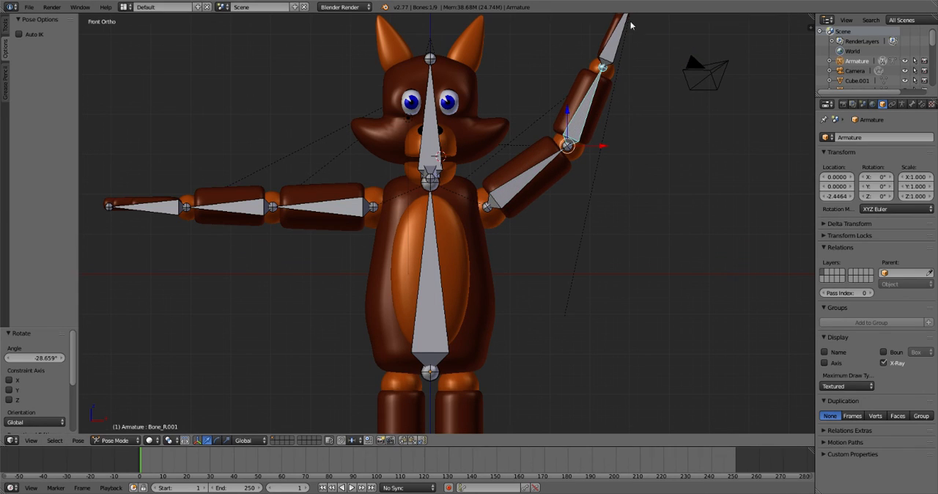
# - Rotate the hand bone Bone_R.002 upright by about -20°, and turn it about -83° around the global Z axis
pyautogui.rightClick(616, 39)
pyautogui.press('r')
pyautogui.click(609, 37)
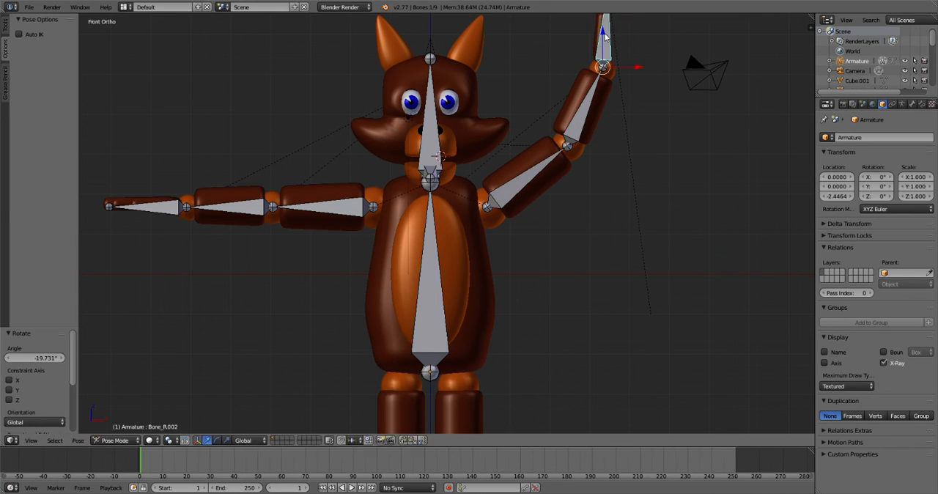
pyautogui.press('r')
pyautogui.press('z')
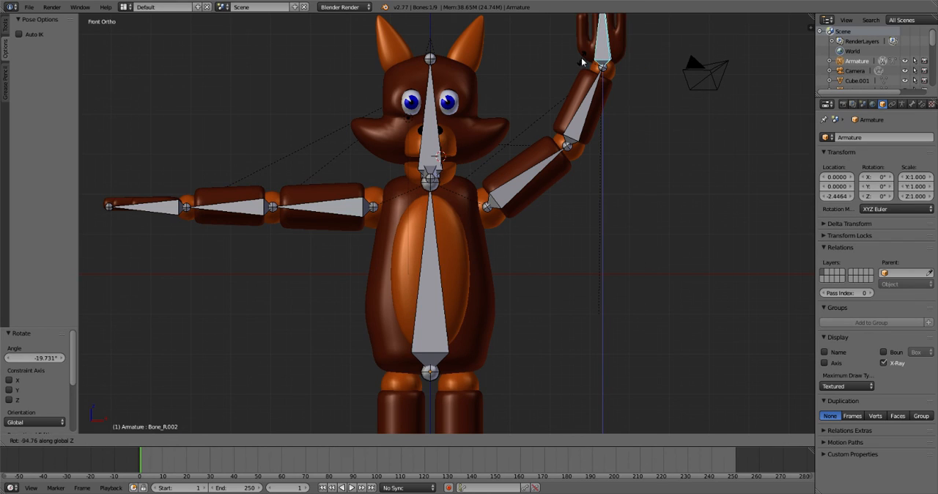
pyautogui.click(582, 57)
# - Try rotating the opposite upper arm bone Bone_L to test which parts follow, and cancel the rotation
pyautogui.rightClick(313, 213)
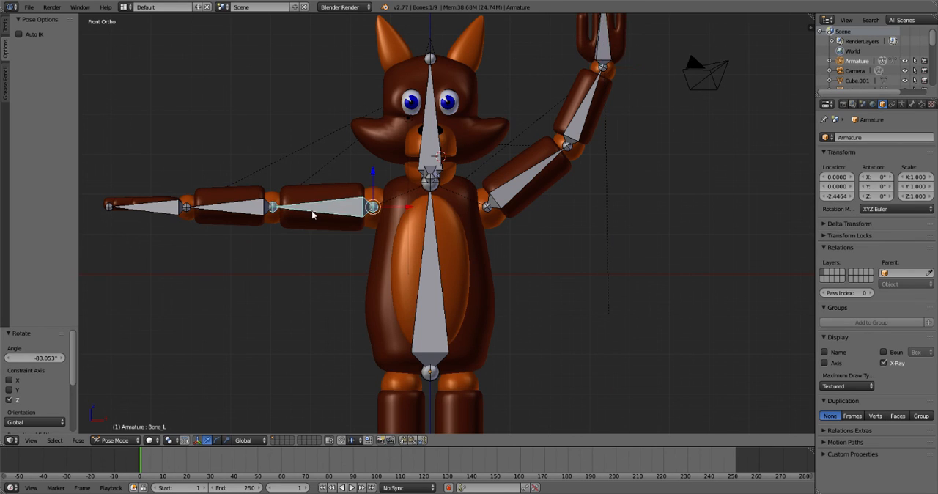
pyautogui.press('r')
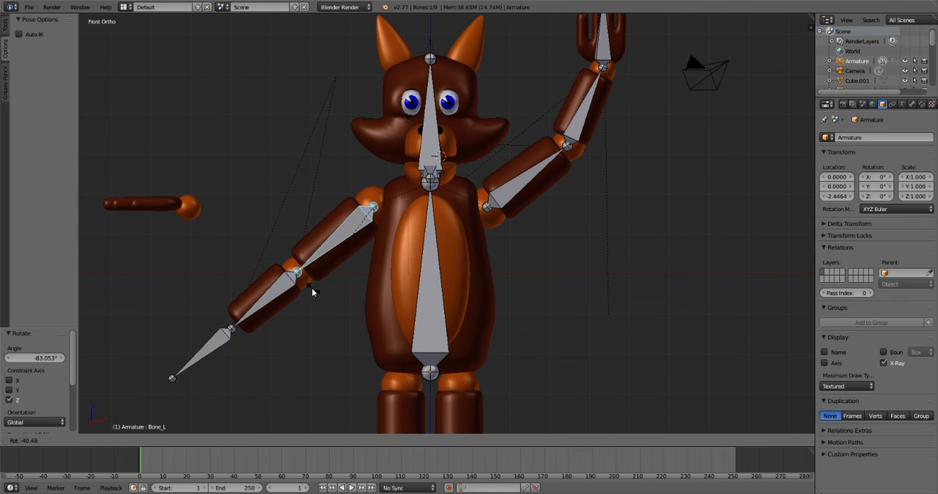
pyautogui.press('Escape')
# - Preview the posed fox in Rendered shading from the front and side, and return to Solid shading
pyautogui.hotkey('shift', 'z')
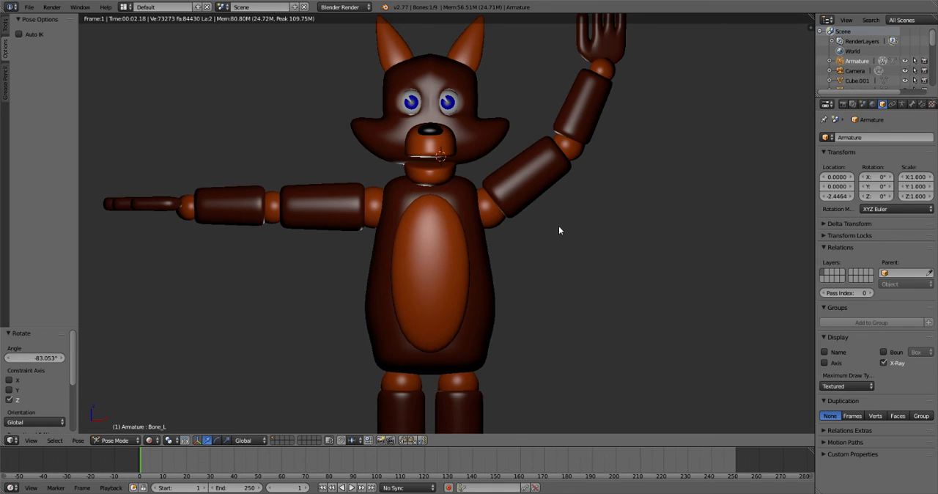
pyautogui.moveTo(525, 247); pyautogui.dragTo(477, 247, button='middle')
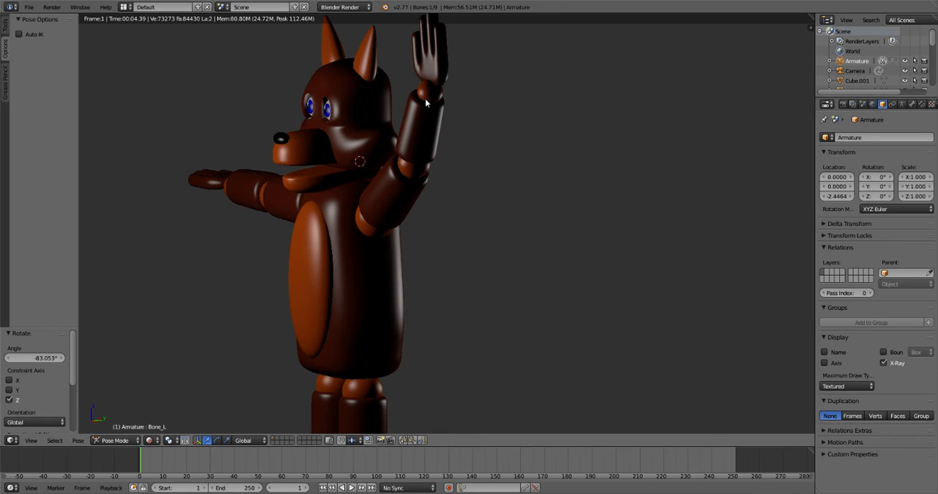
pyautogui.hotkey('shift', 'z')
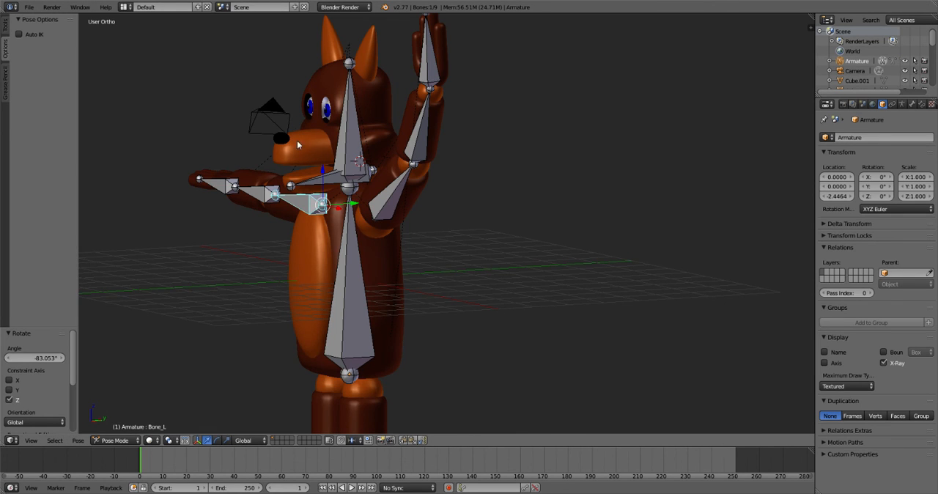
pyautogui.moveTo(385, 153); pyautogui.dragTo(422, 105, button='middle')
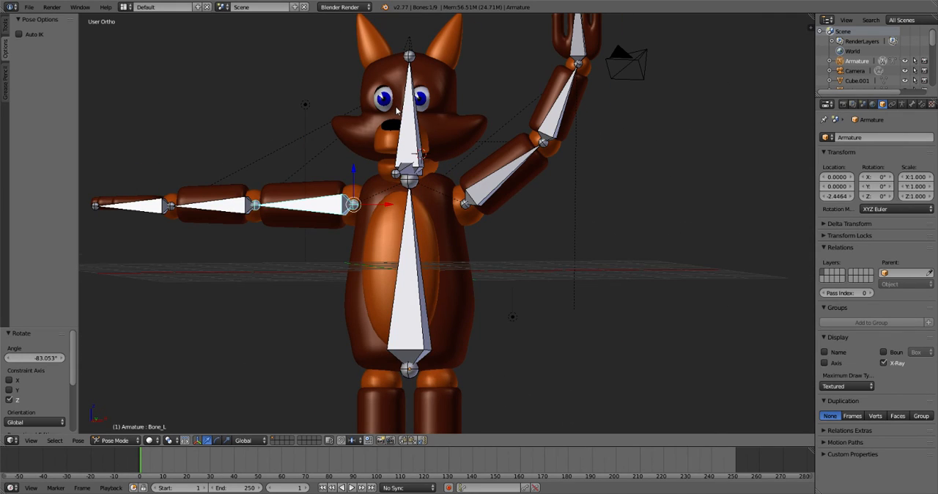